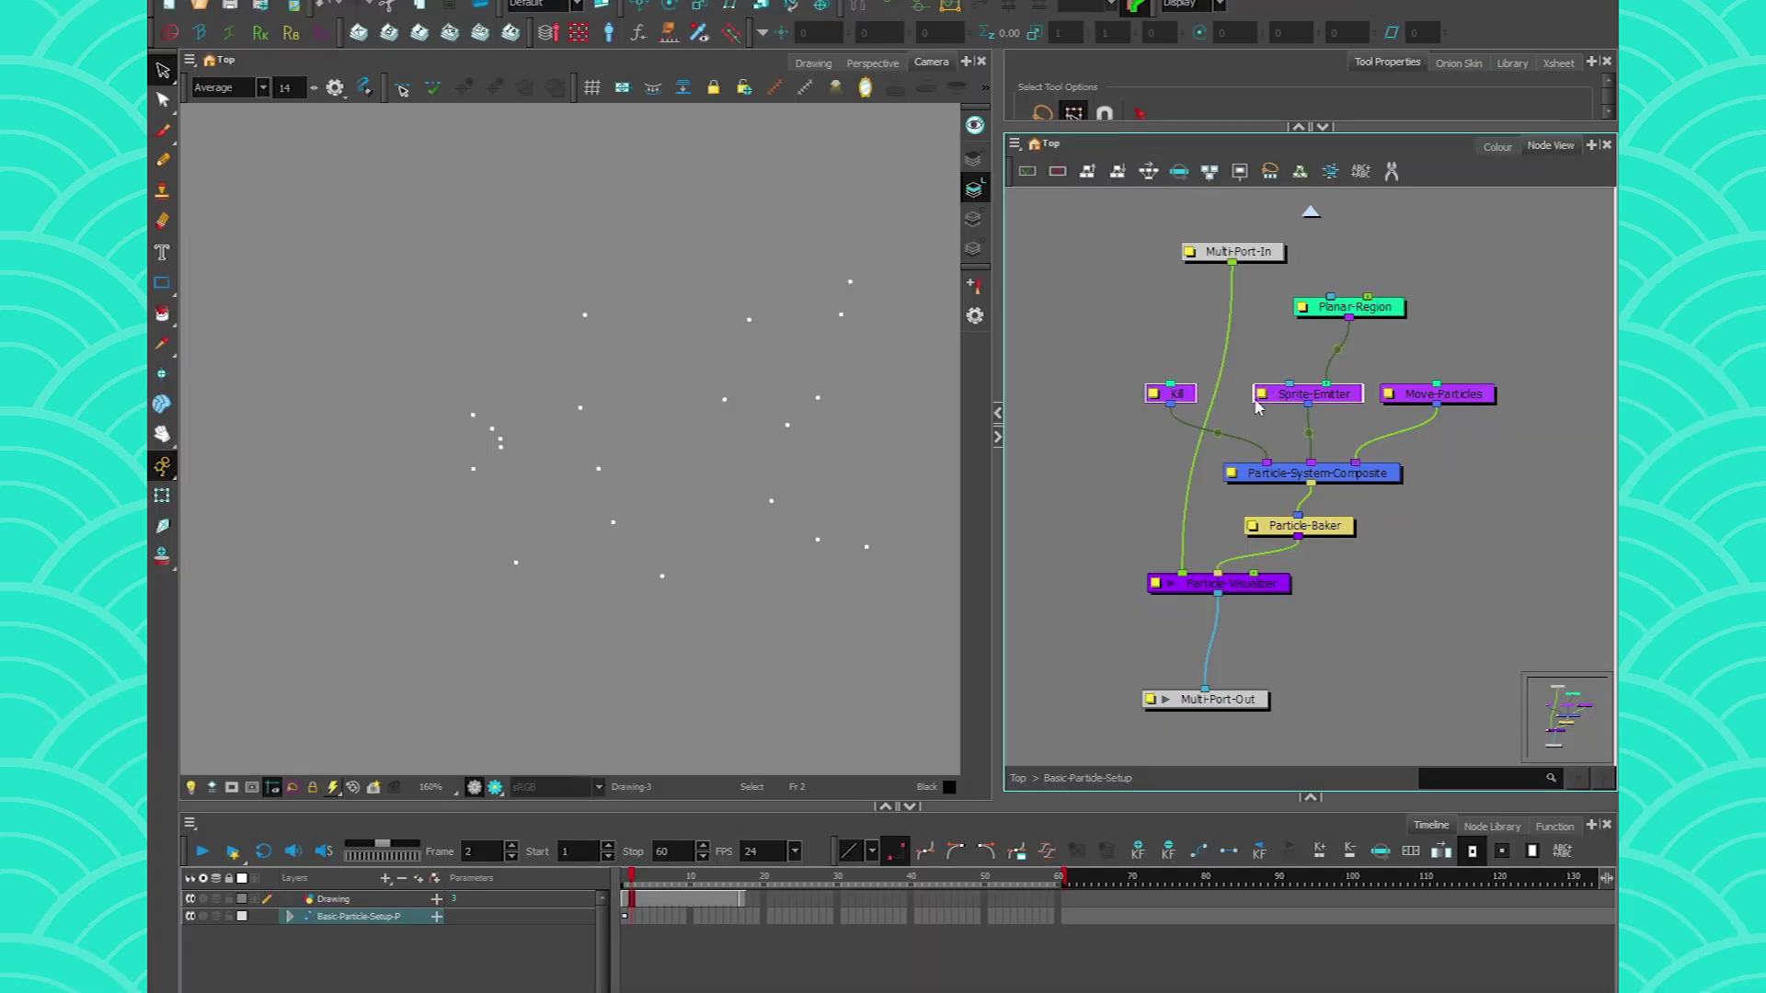
Open the Sprite-Emitter's Layer Properties and show its Rendering Strategy options, currently Render as Dot.
left_click(1260, 402)
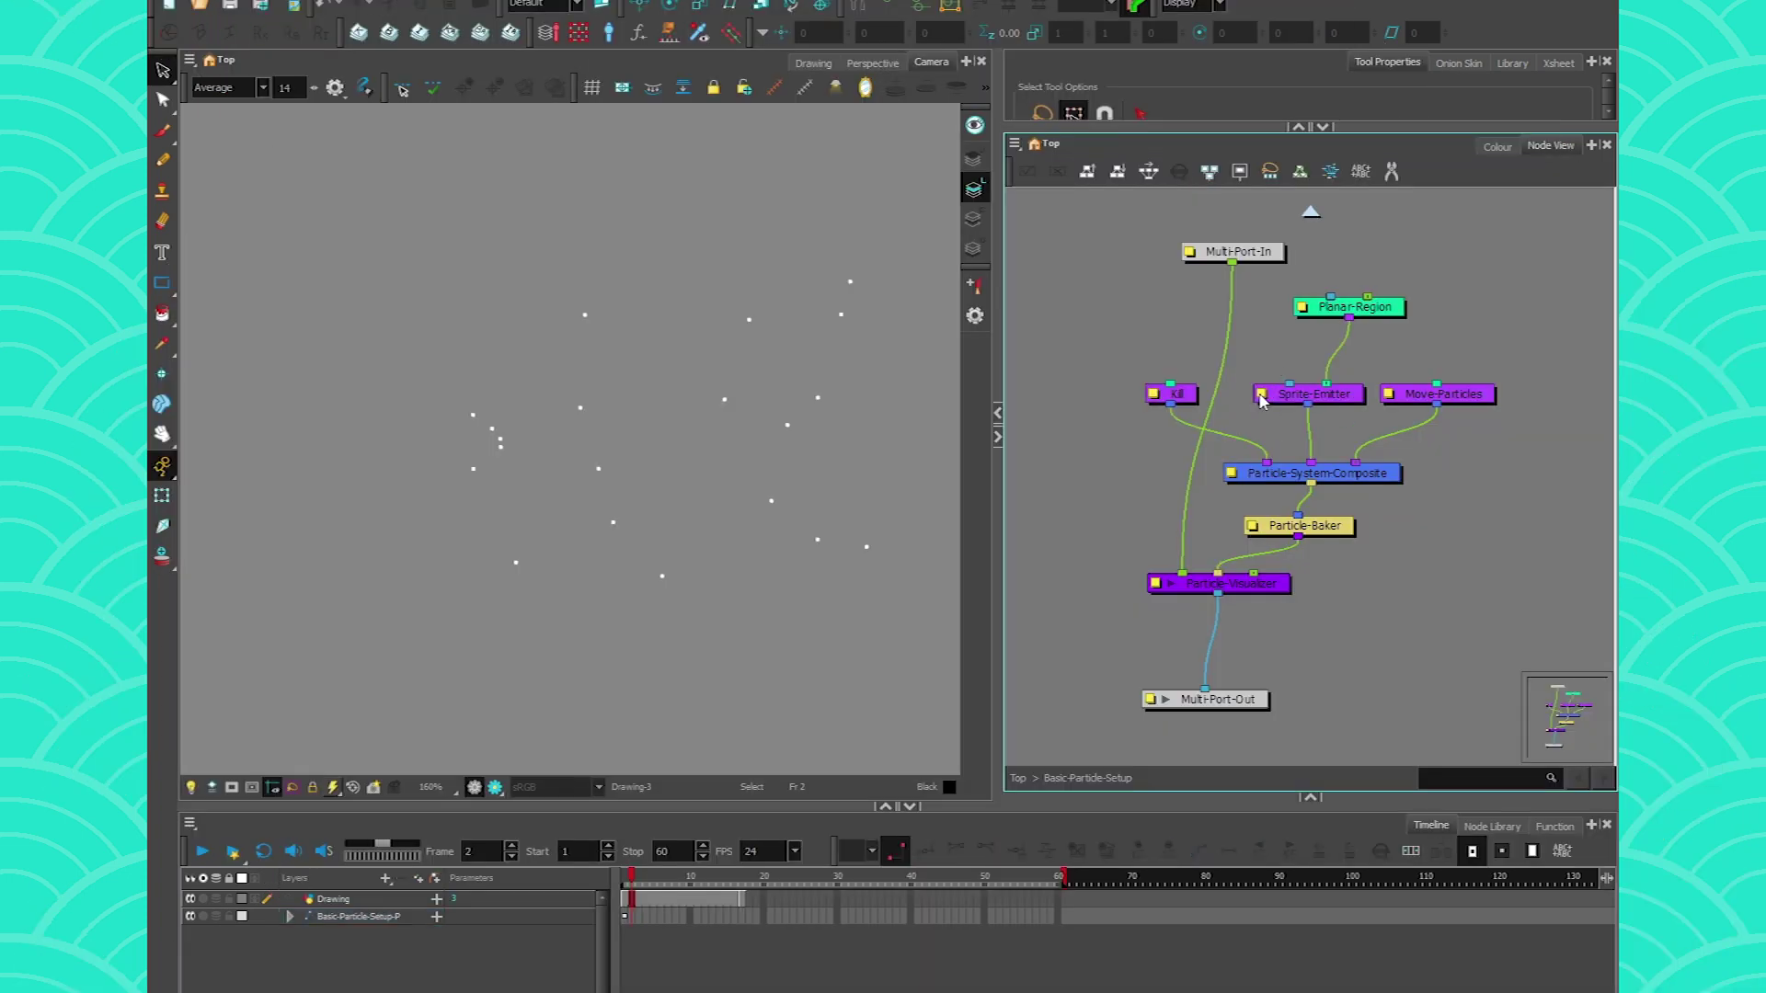
double_click(1260, 403)
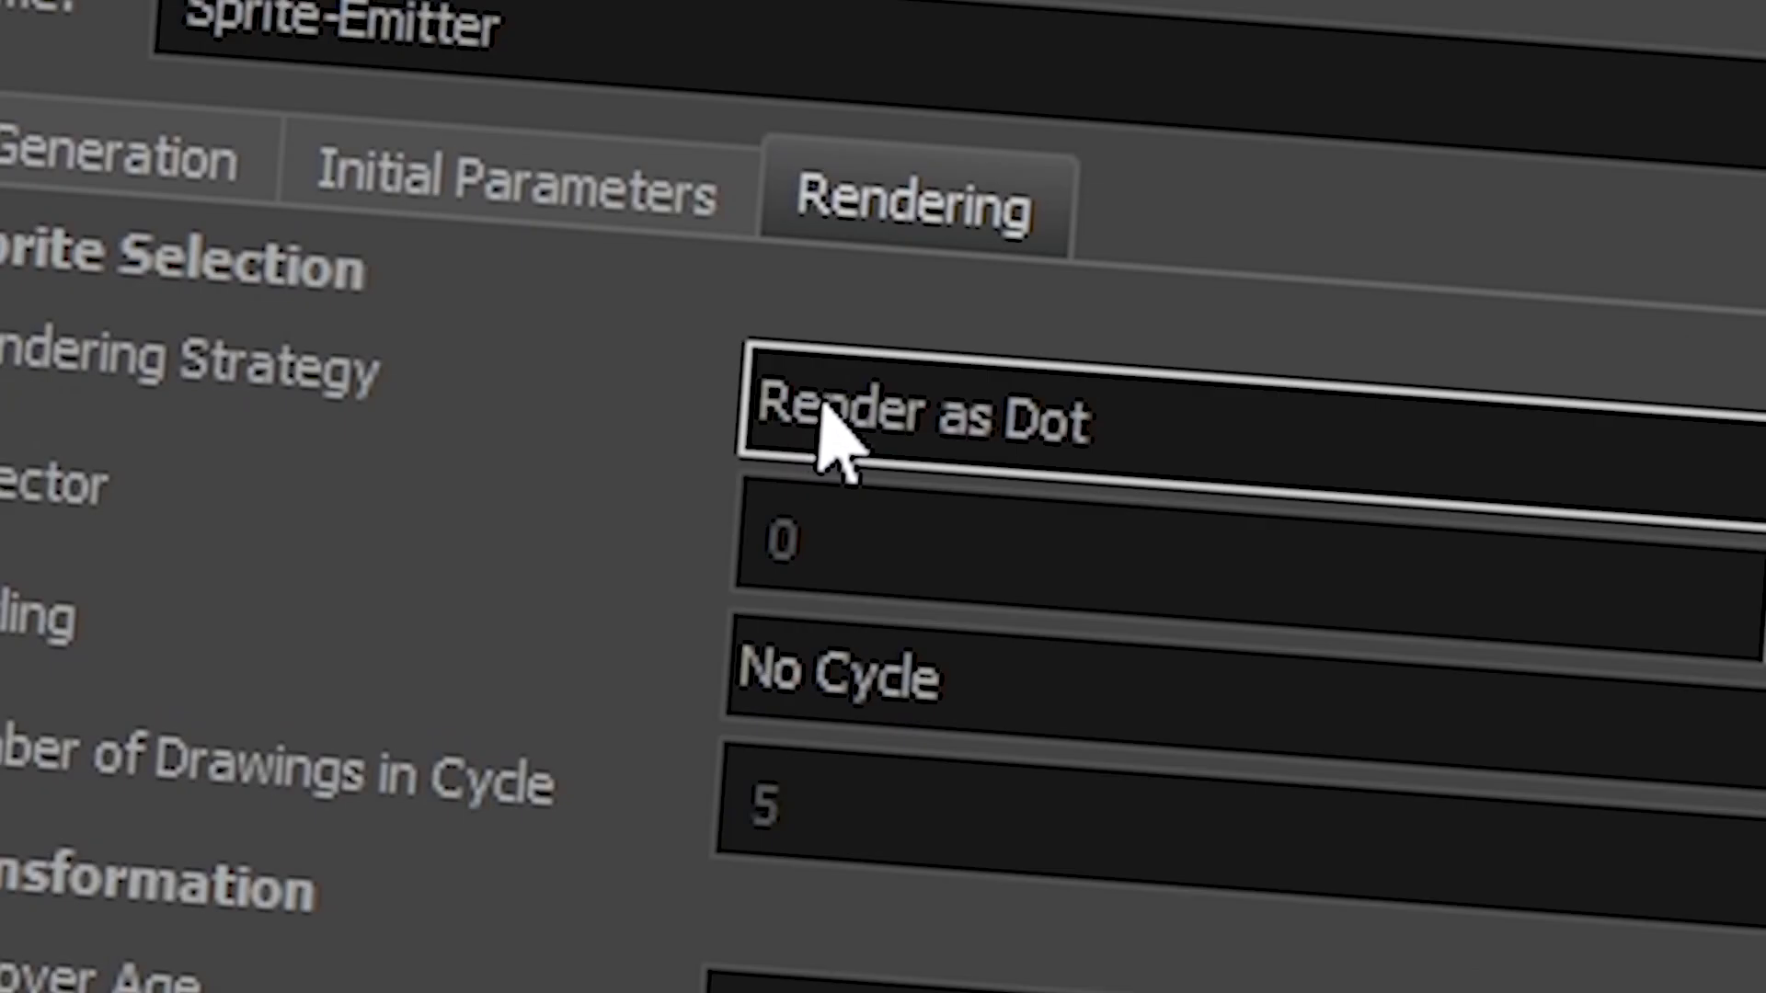
left_click(892, 394)
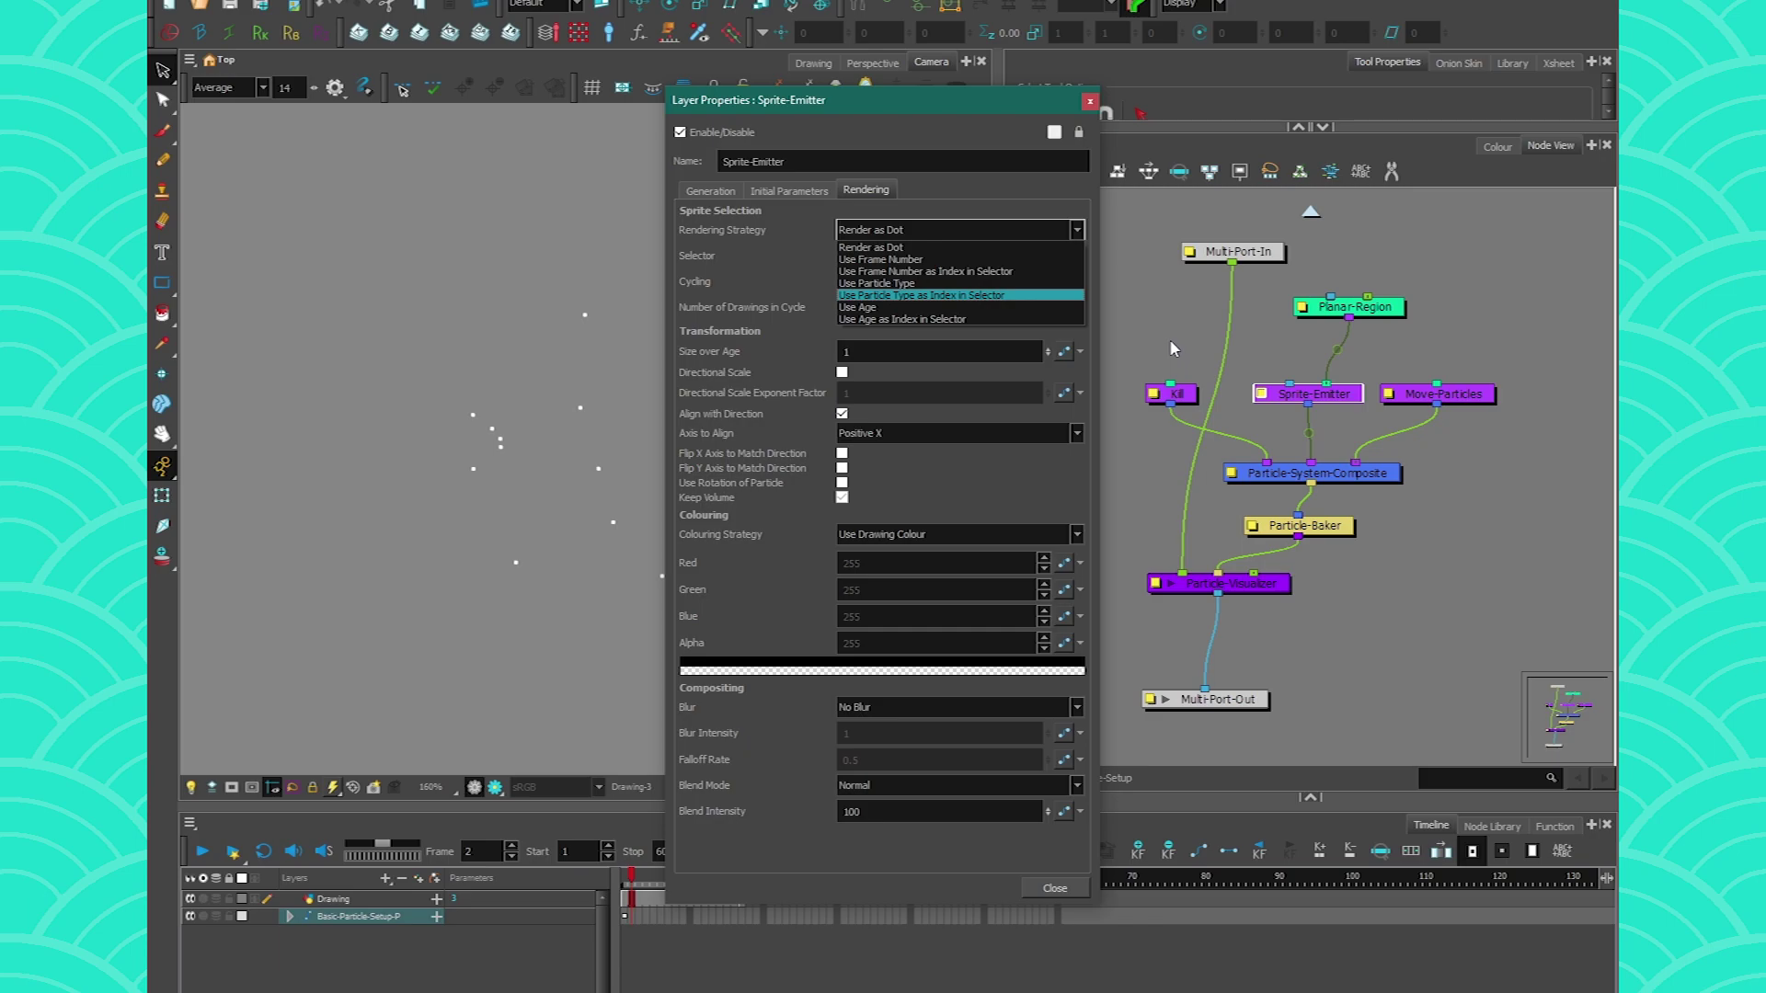
Add a new Drawing layer wired into the Sprite-Emitter's element port and switch to the Drawing view.
left_click(1168, 338)
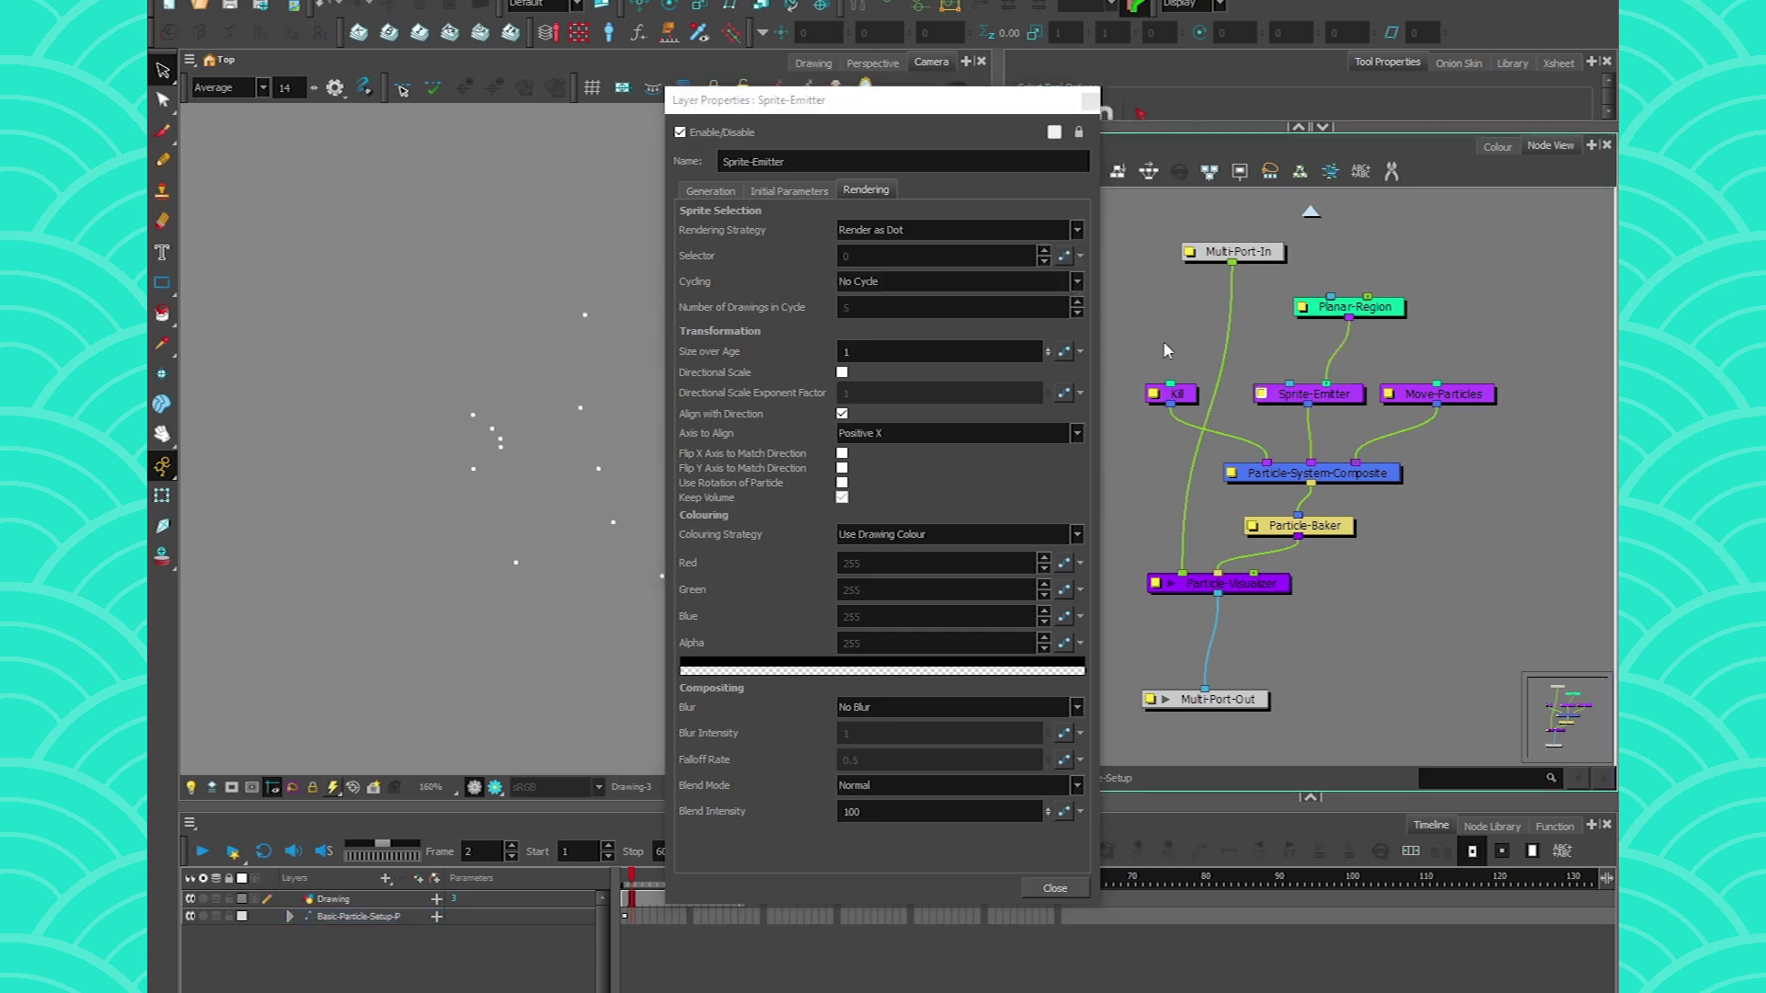
key("ctrl+r")
left_click(842, 576)
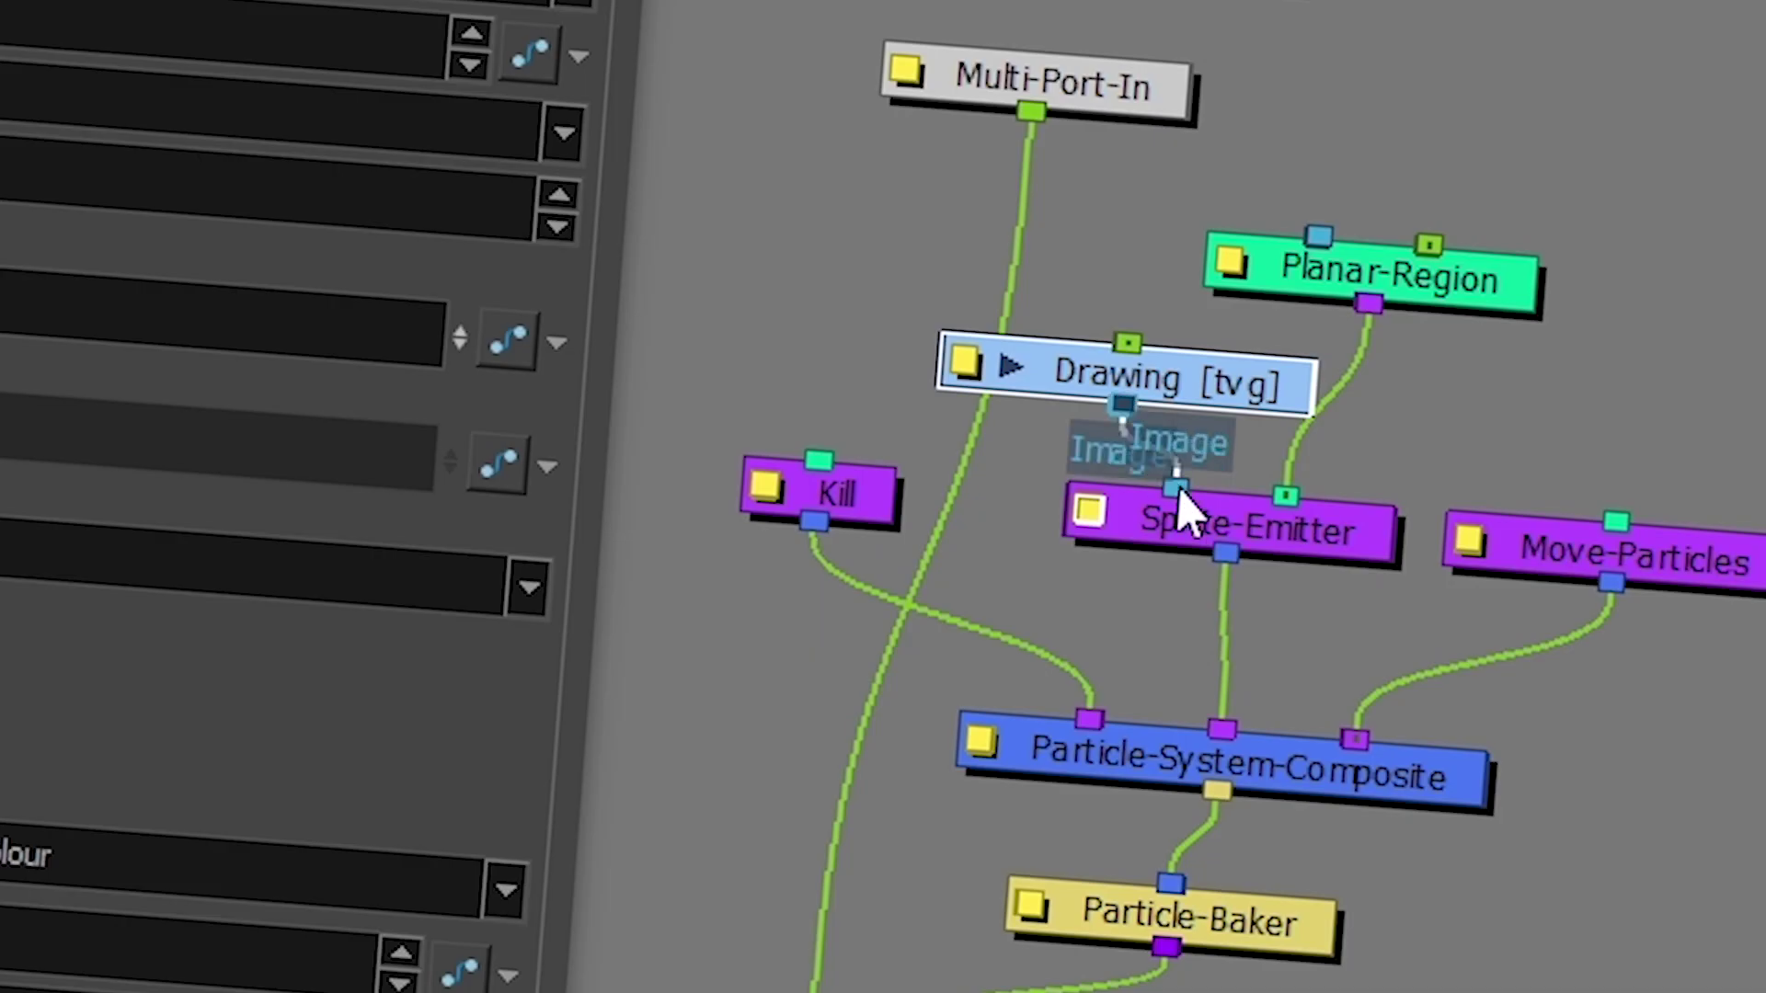
left_click_drag(1288, 342, 1308, 340)
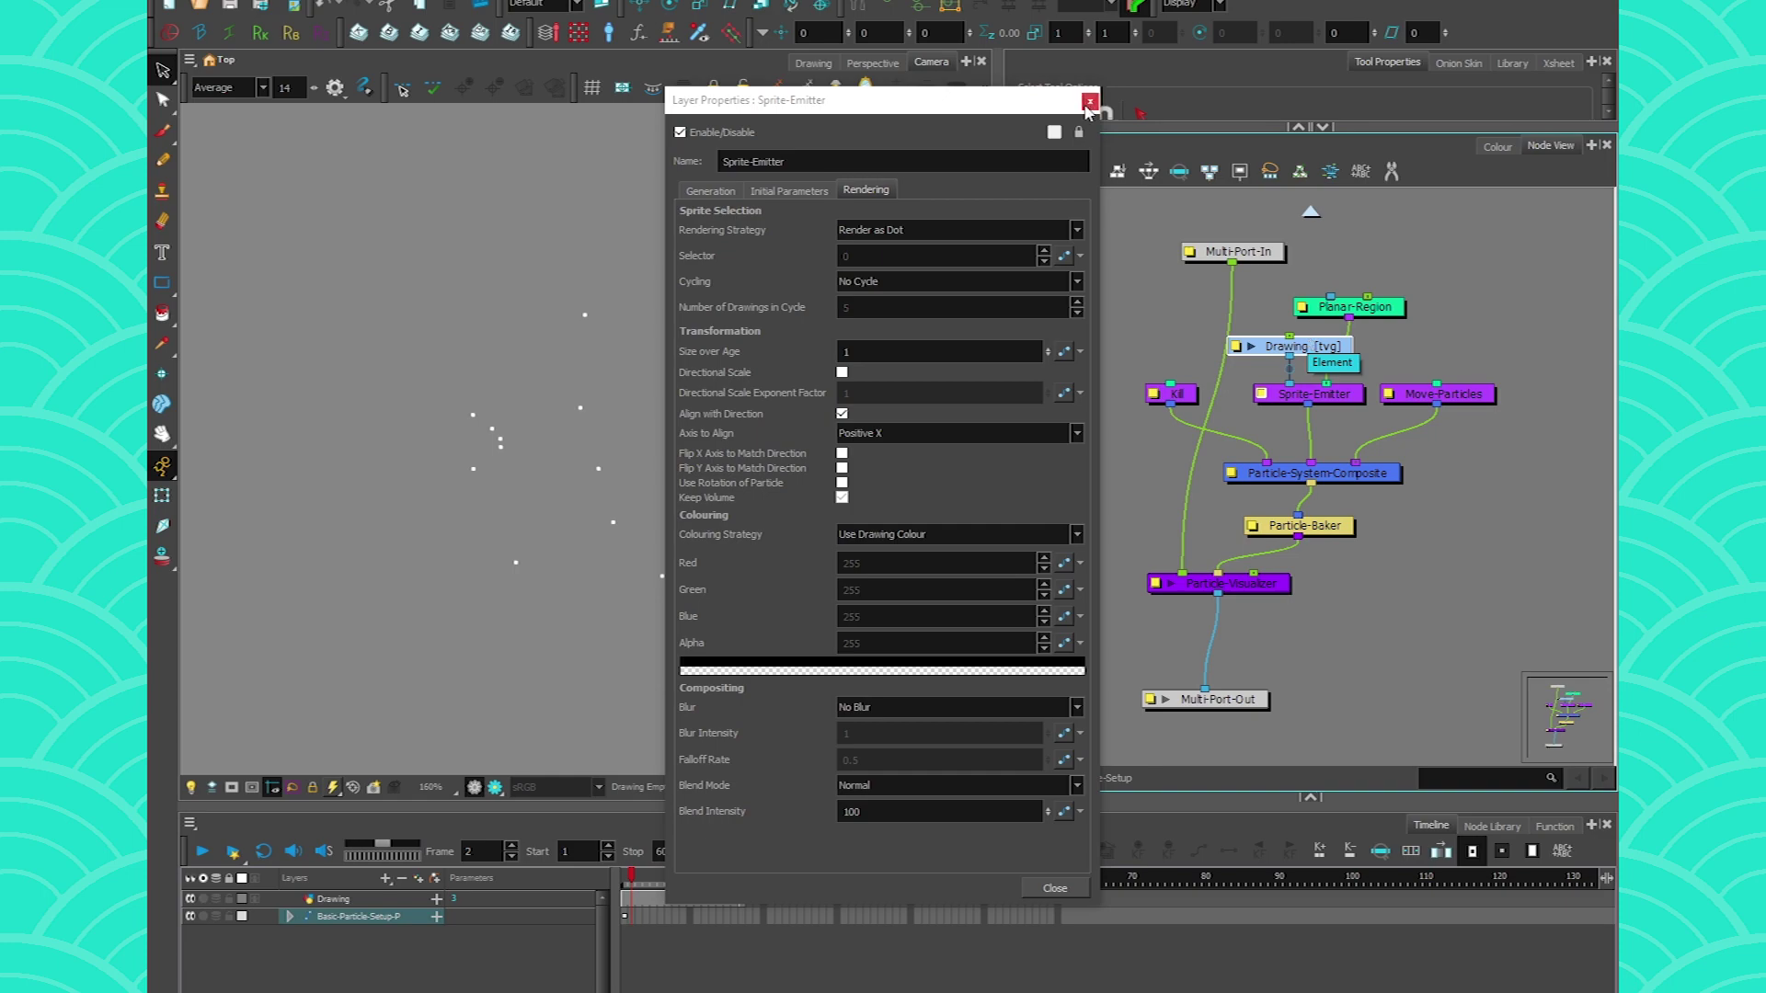
left_click(1090, 100)
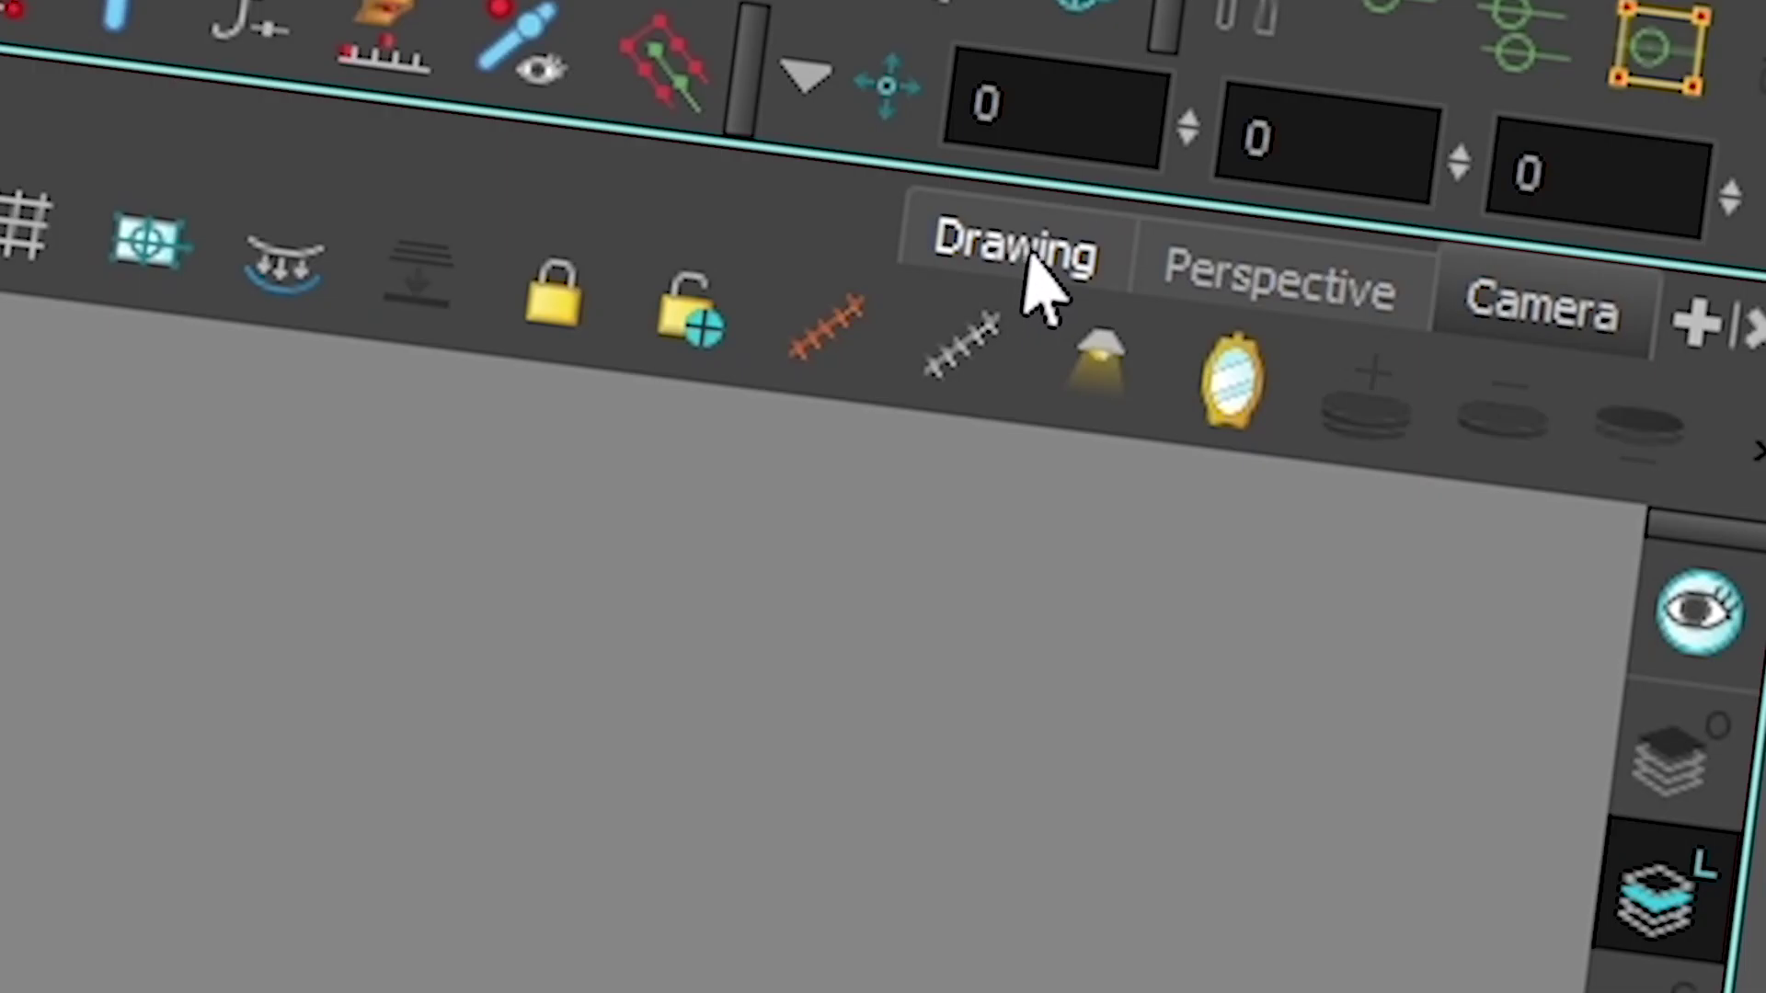
left_click(1030, 262)
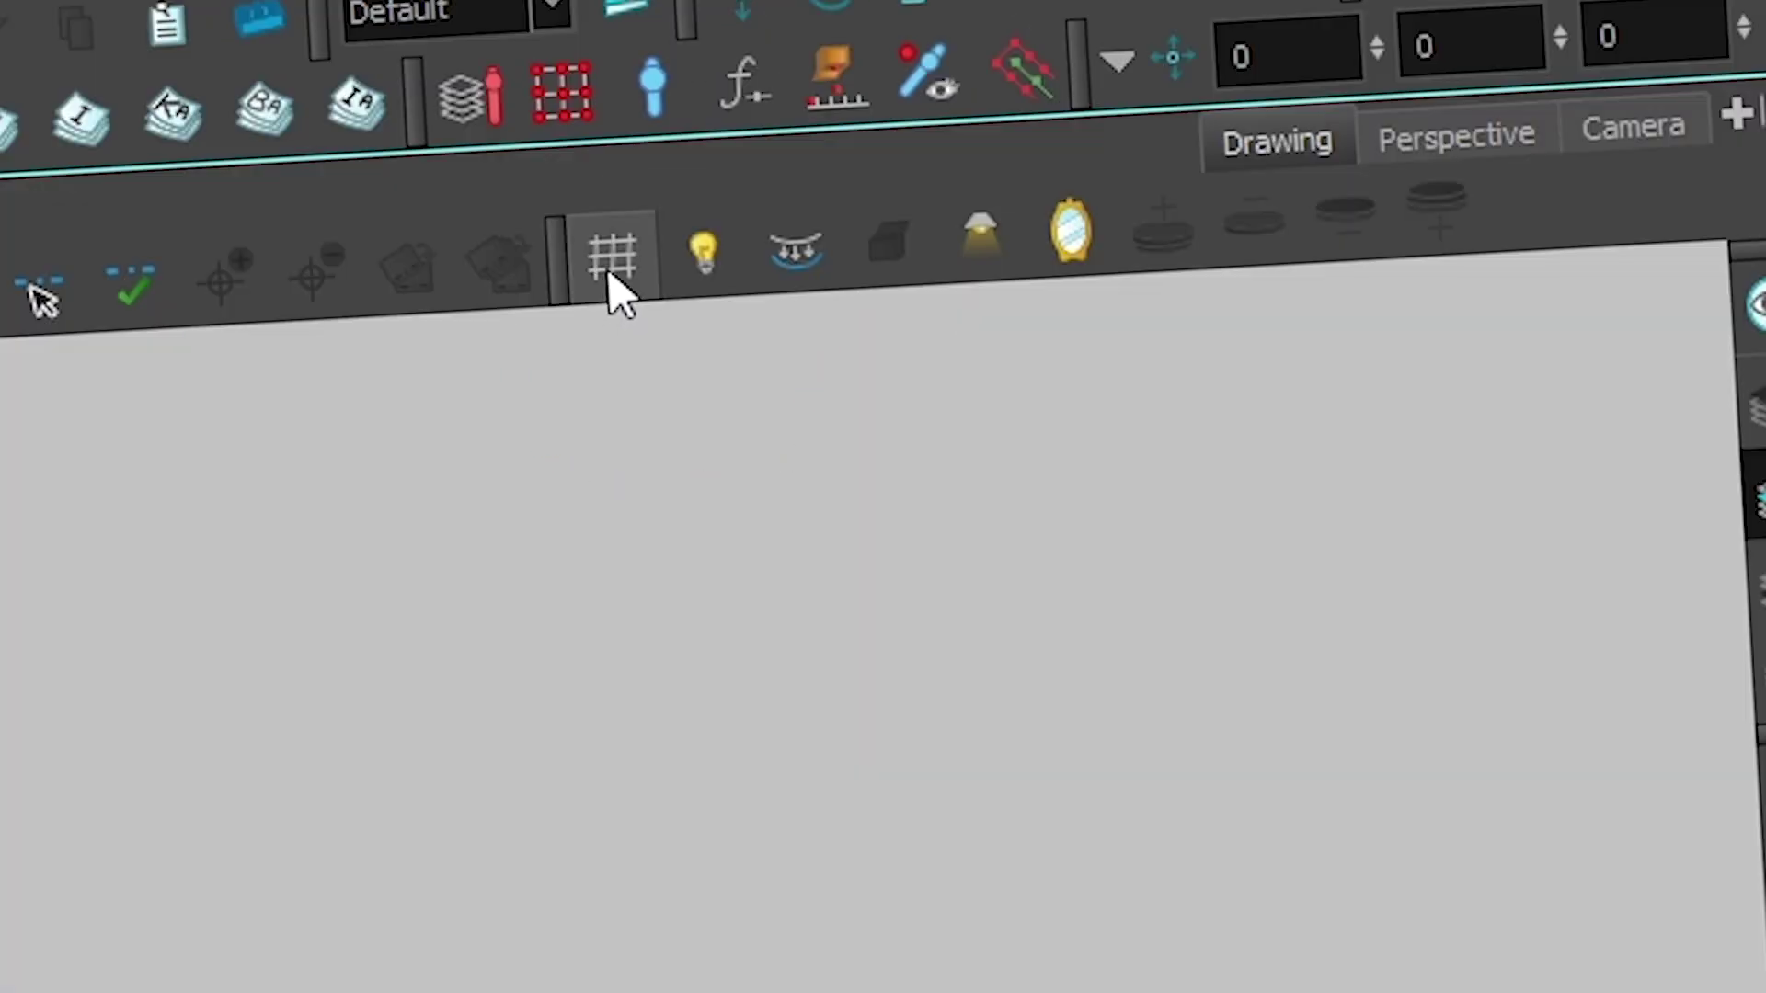
Turn on the drawing grid and delete the old cross stroke from the canvas.
left_click(607, 266)
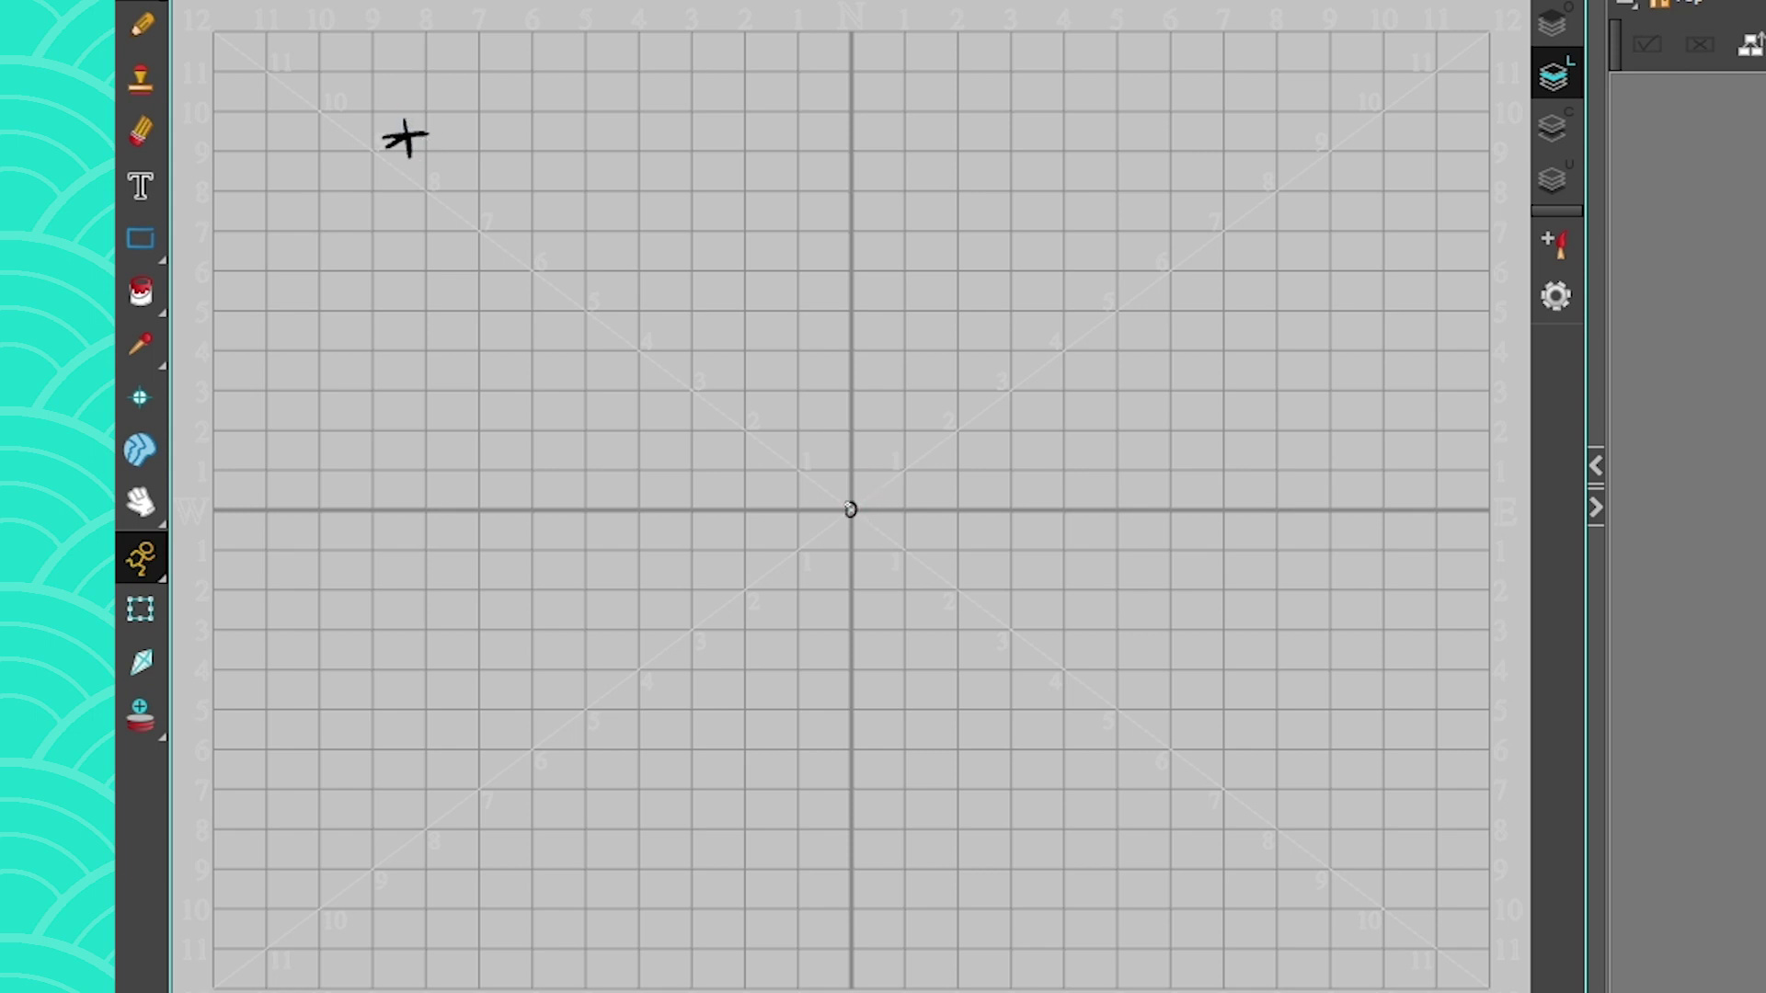
left_click(402, 133)
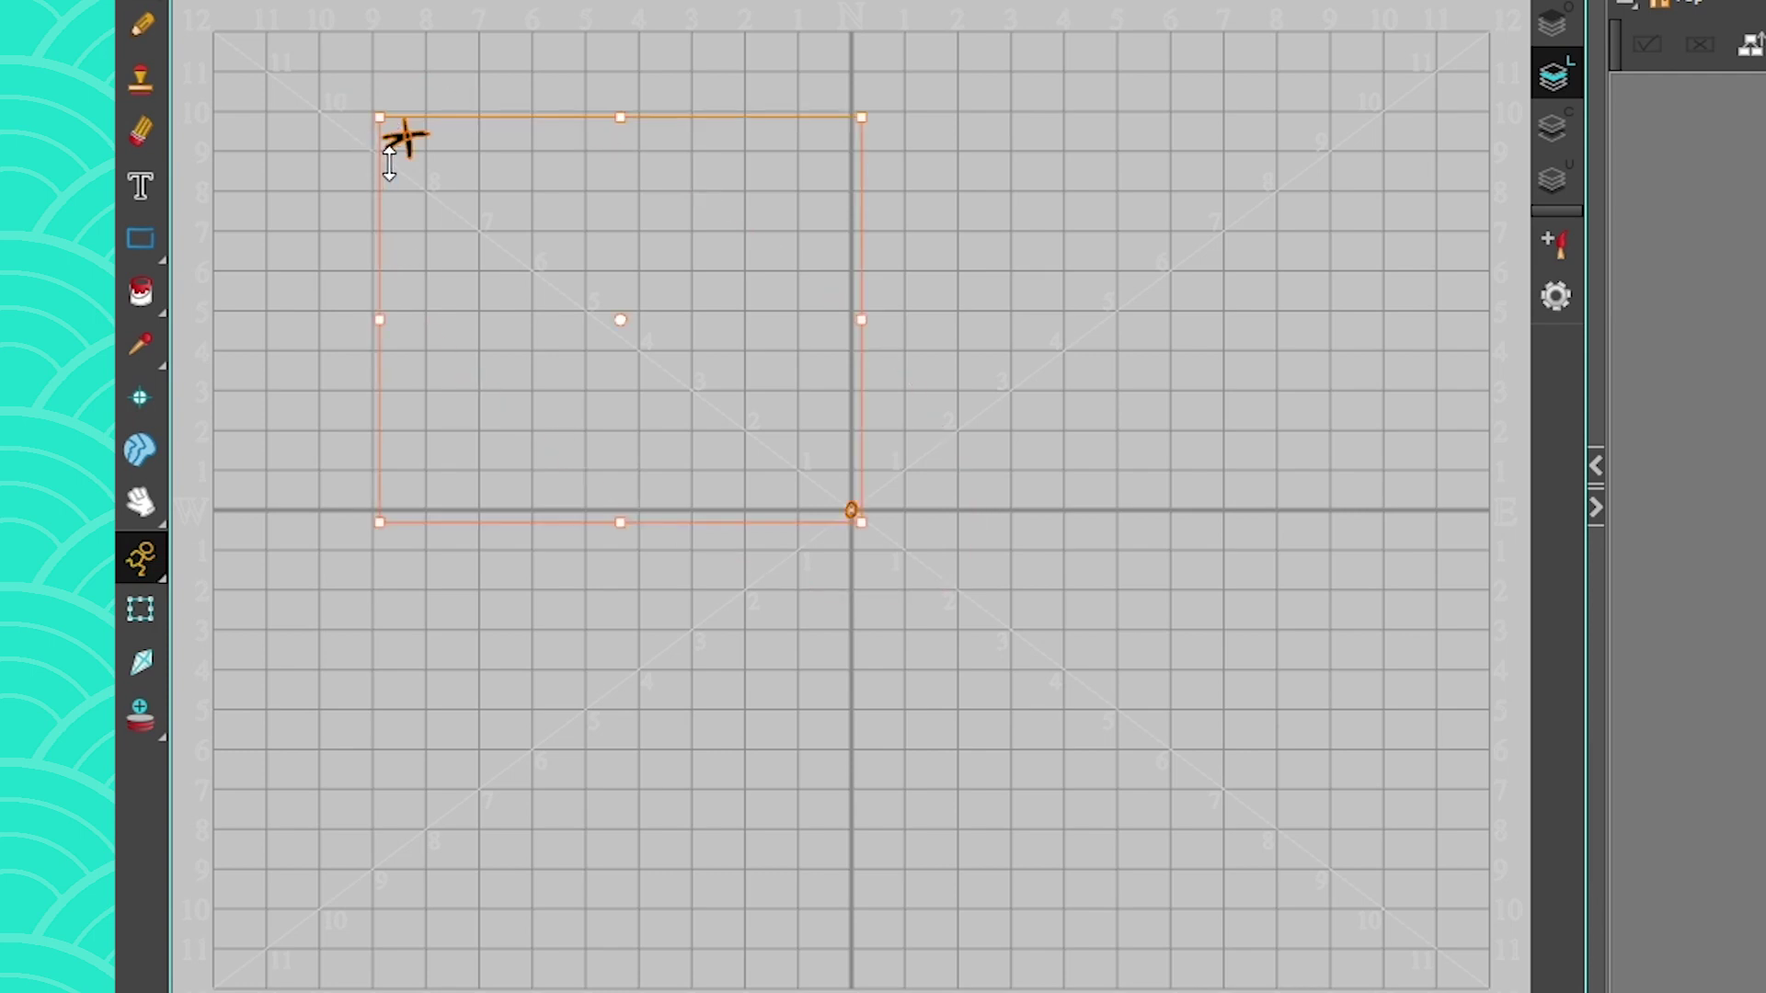
key("Delete")
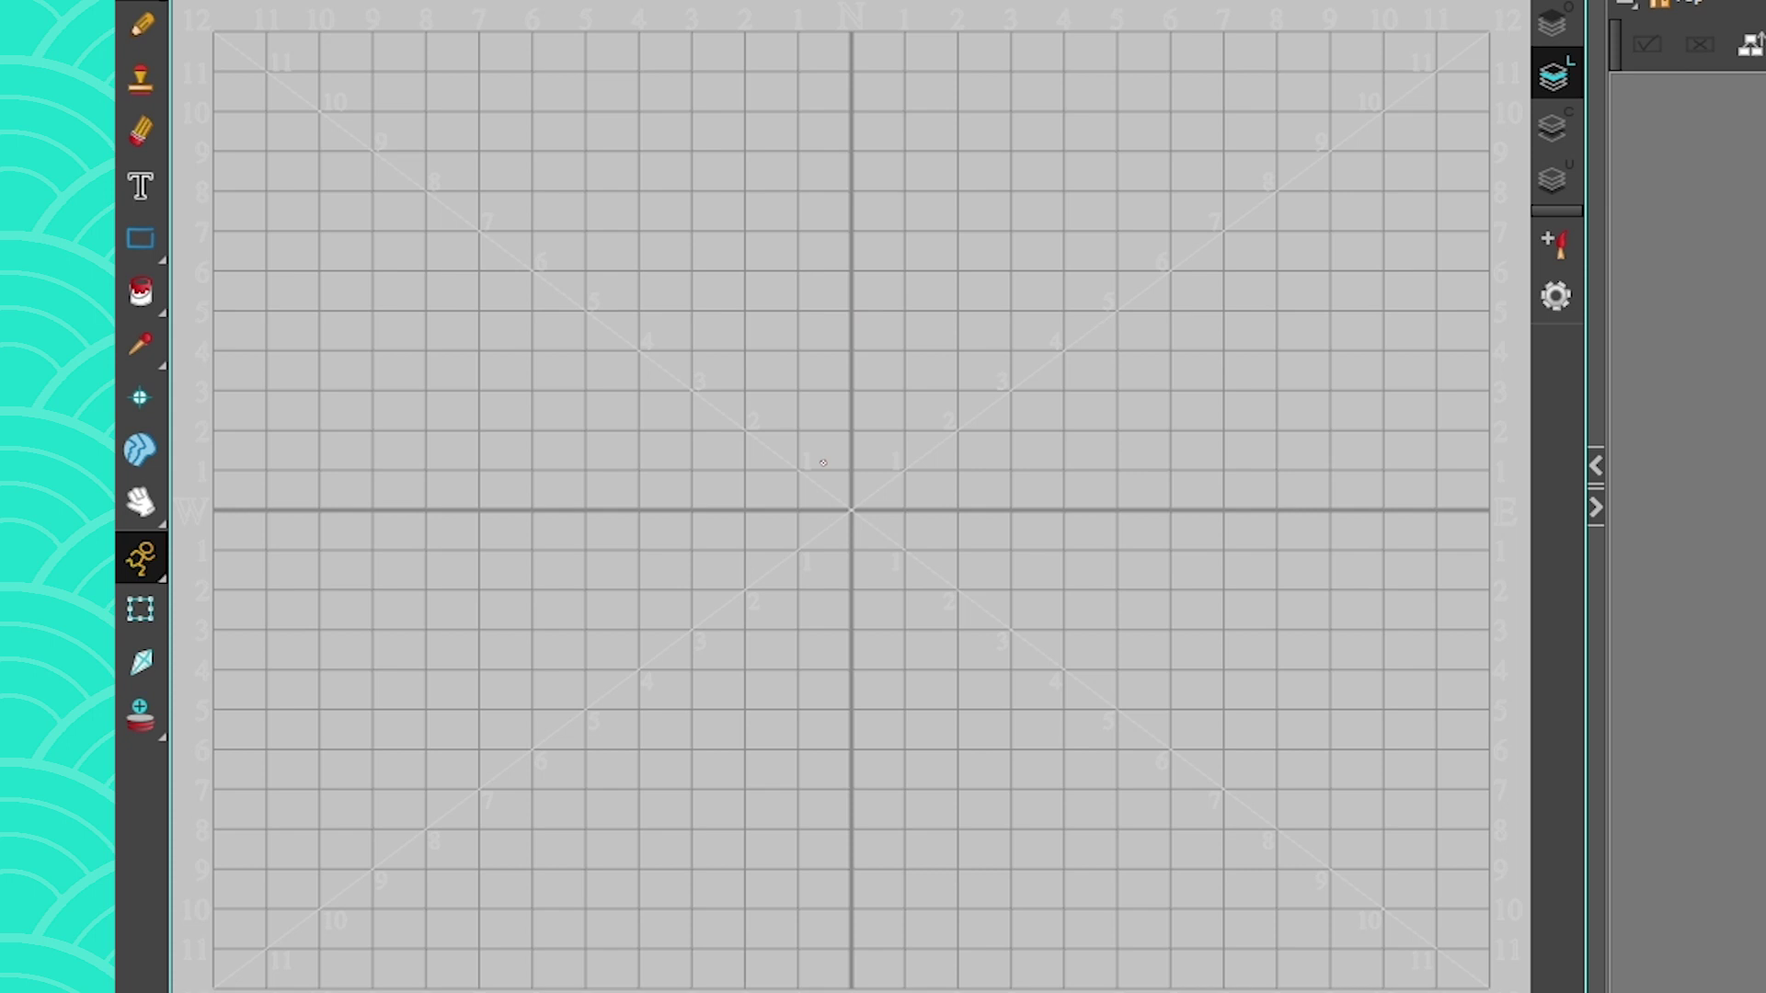
Zoom in on the canvas centre and try a dot, a vertical stroke and an X, undoing each.
scroll(824, 463, "up", 5)
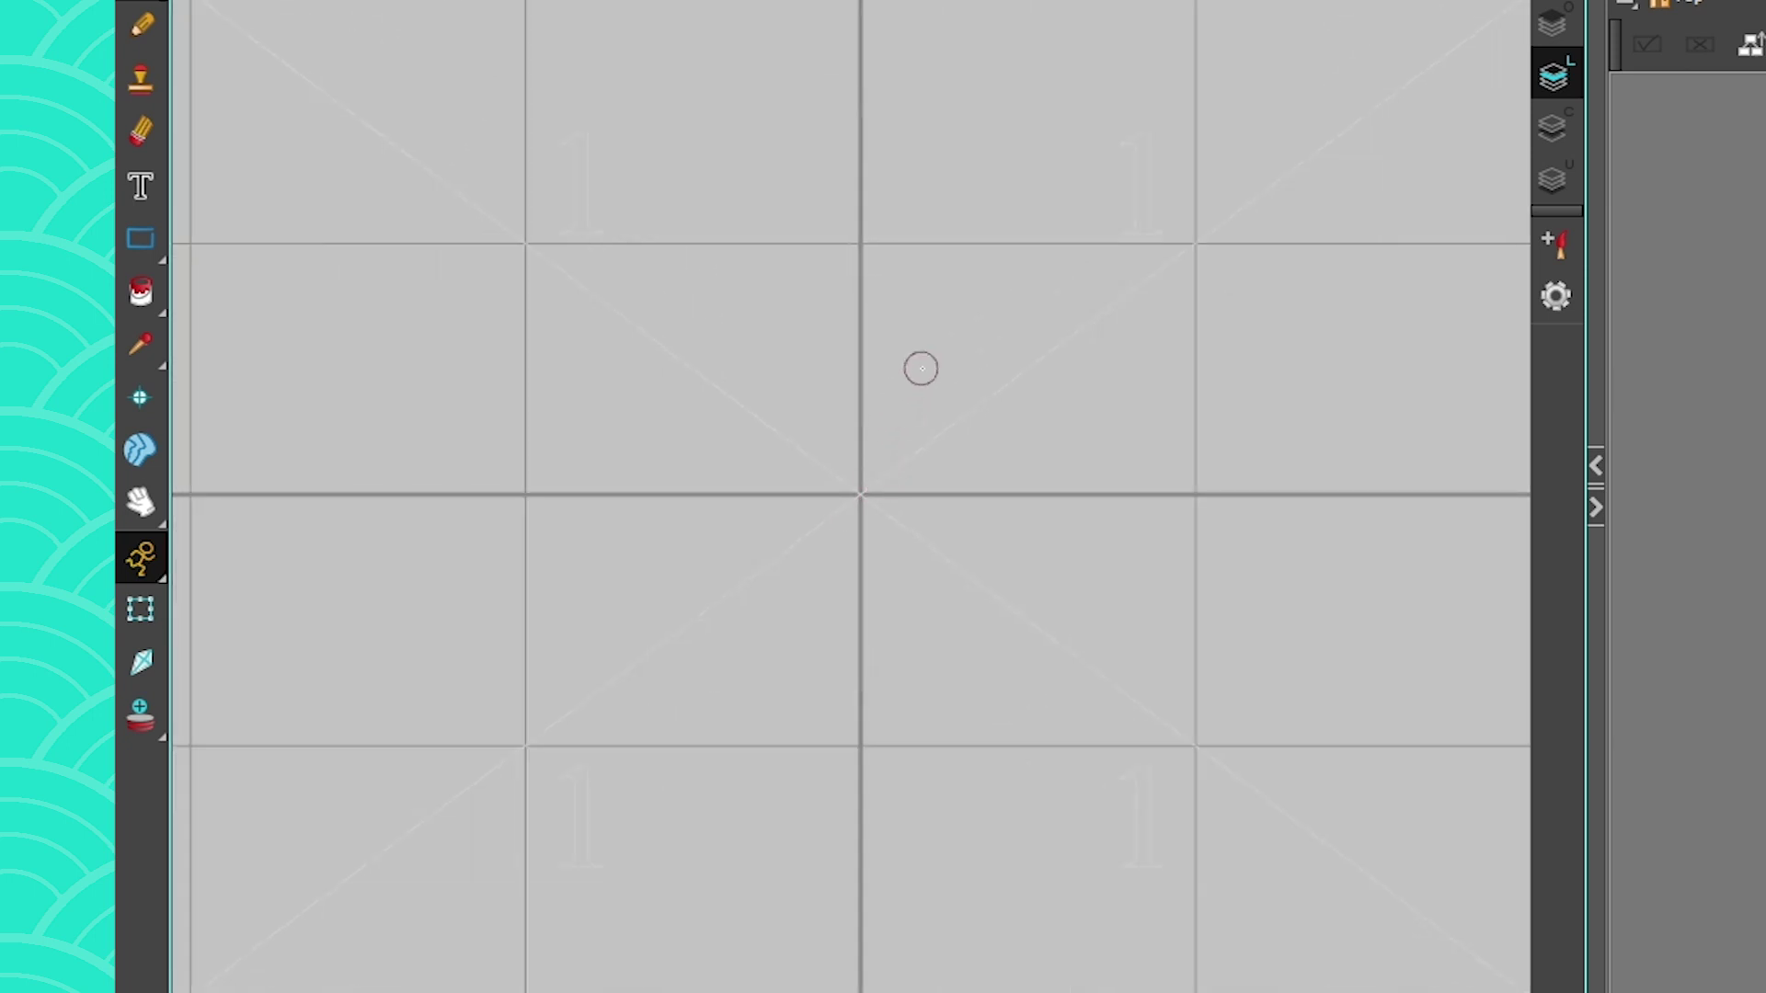
left_click(857, 497)
key("ctrl+z")
mouse_move(855, 428)
left_mouse_down()
mouse_move(861, 527)
mouse_move(887, 501)
mouse_move(821, 494)
left_mouse_up()
key("ctrl+z")
key("ctrl+z")
left_click_drag(908, 414, 821, 582)
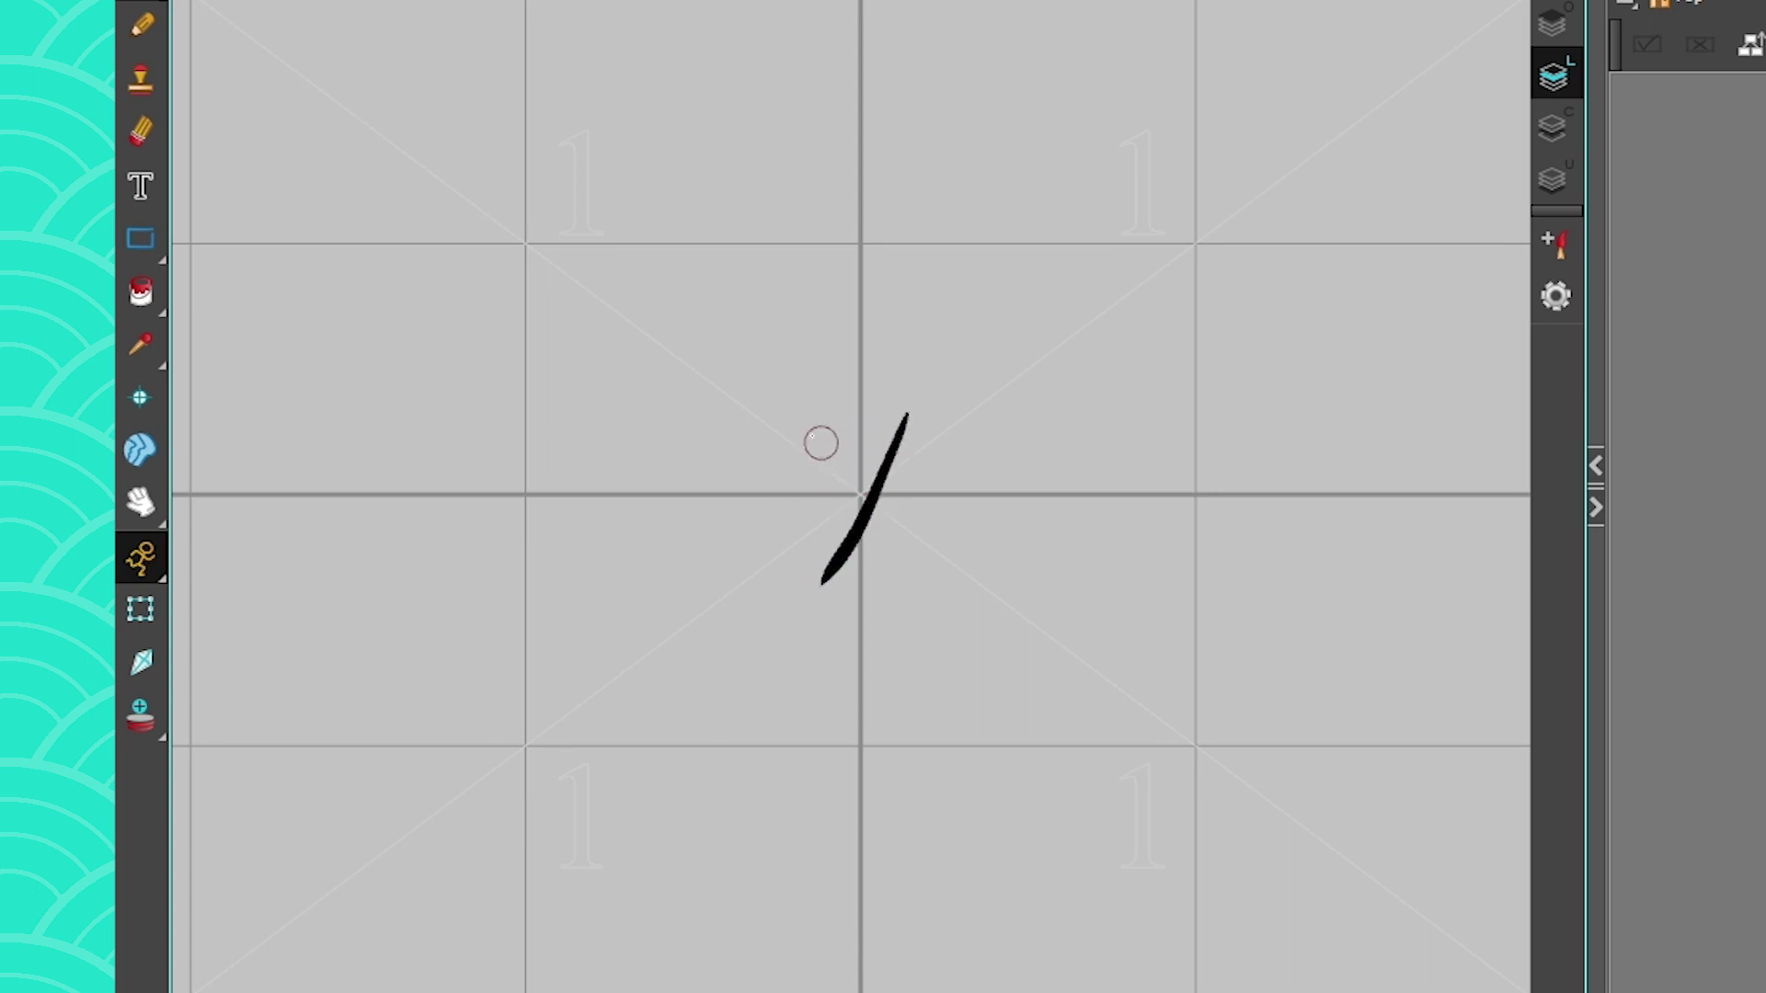
left_click_drag(792, 425, 924, 554)
key("ctrl+z")
key("ctrl+z")
Draw short diagonal sparkle strokes, then redraw them upper-left, upper-right, lower-right and lower-left of centre.
left_click_drag(783, 412, 745, 374)
left_click_drag(929, 568, 971, 612)
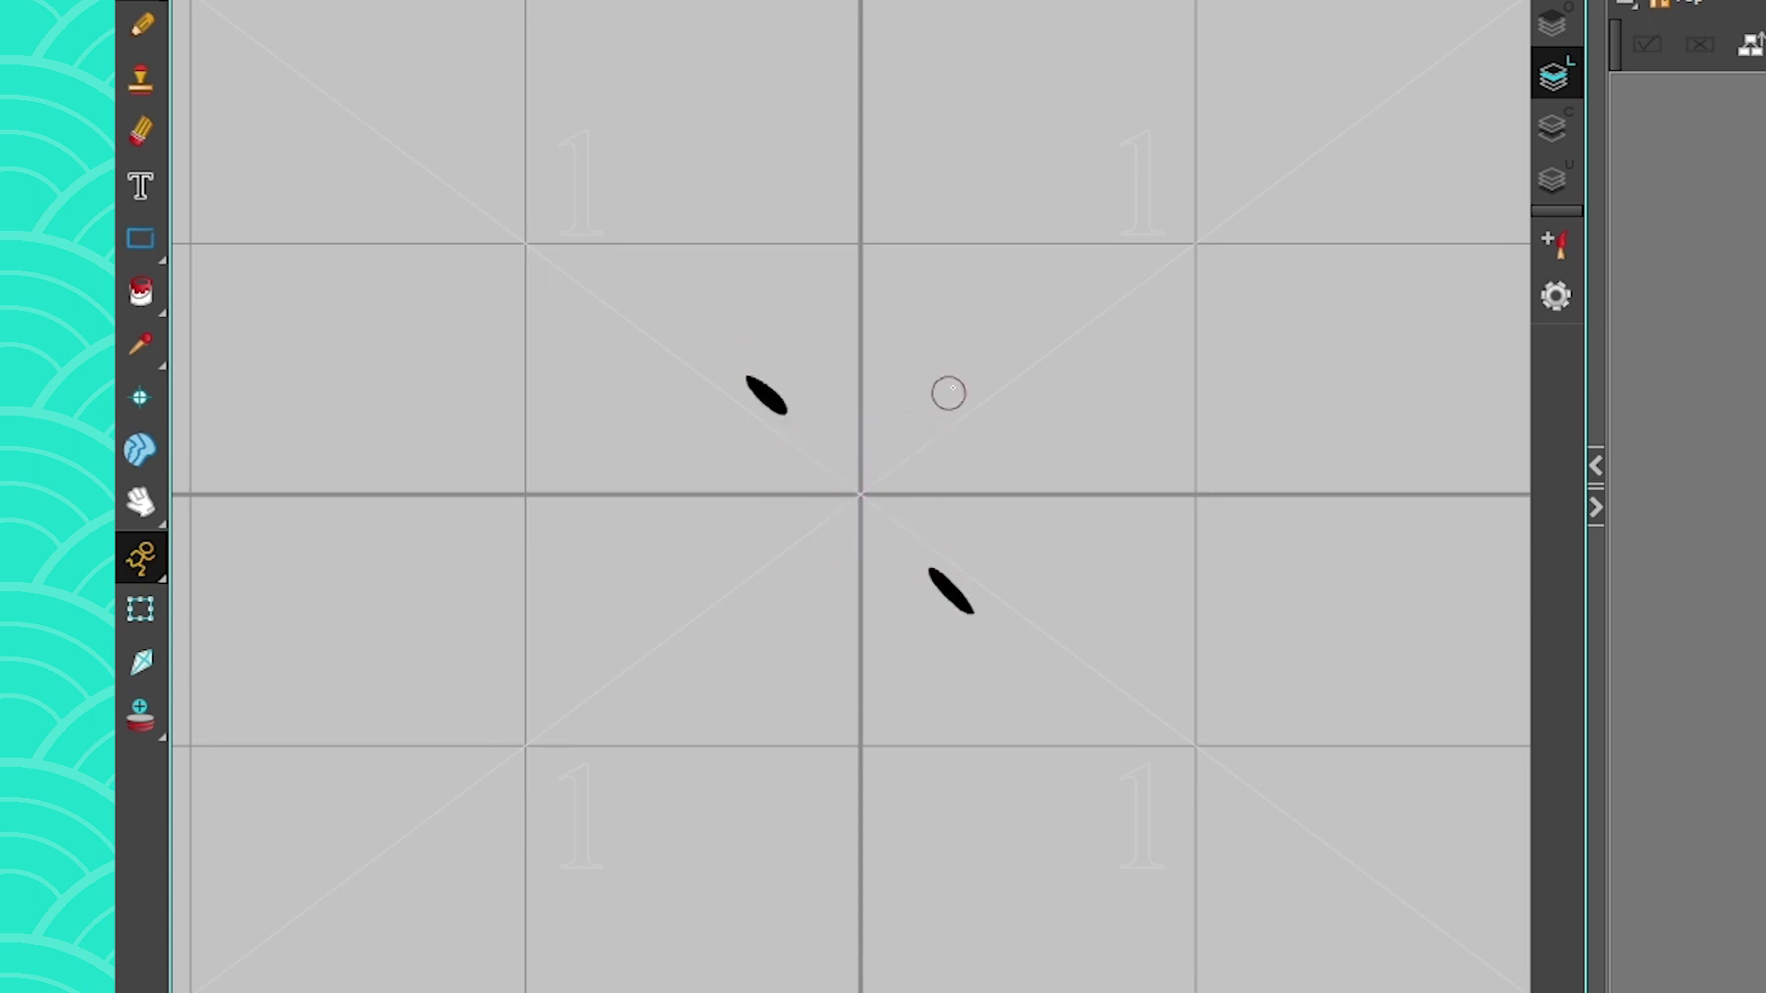
left_click_drag(947, 391, 976, 360)
scroll(978, 358, "up", 2)
key("ctrl+z")
key("ctrl+z")
key("ctrl+z")
left_click_drag(630, 335, 603, 311)
left_click_drag(1038, 331, 1063, 307)
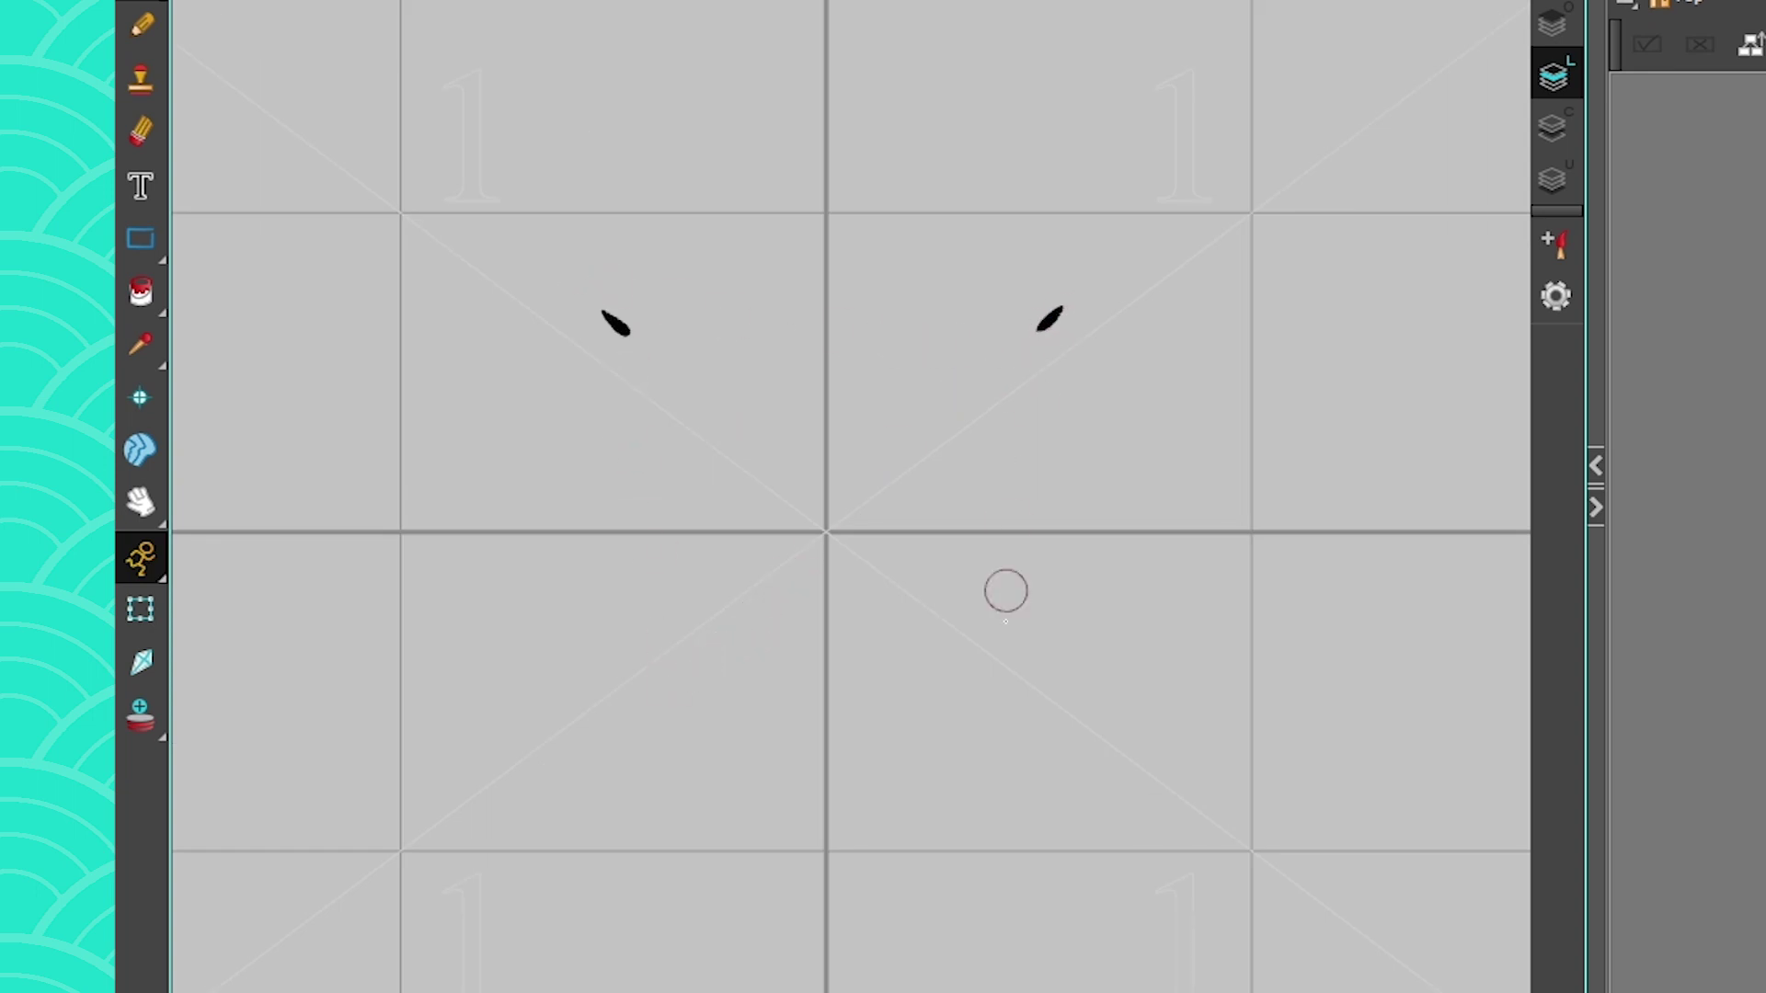
left_click_drag(1025, 749, 1042, 759)
left_click_drag(631, 764, 624, 768)
key("ctrl+z")
key("ctrl+z")
key("ctrl+z")
key("ctrl+z")
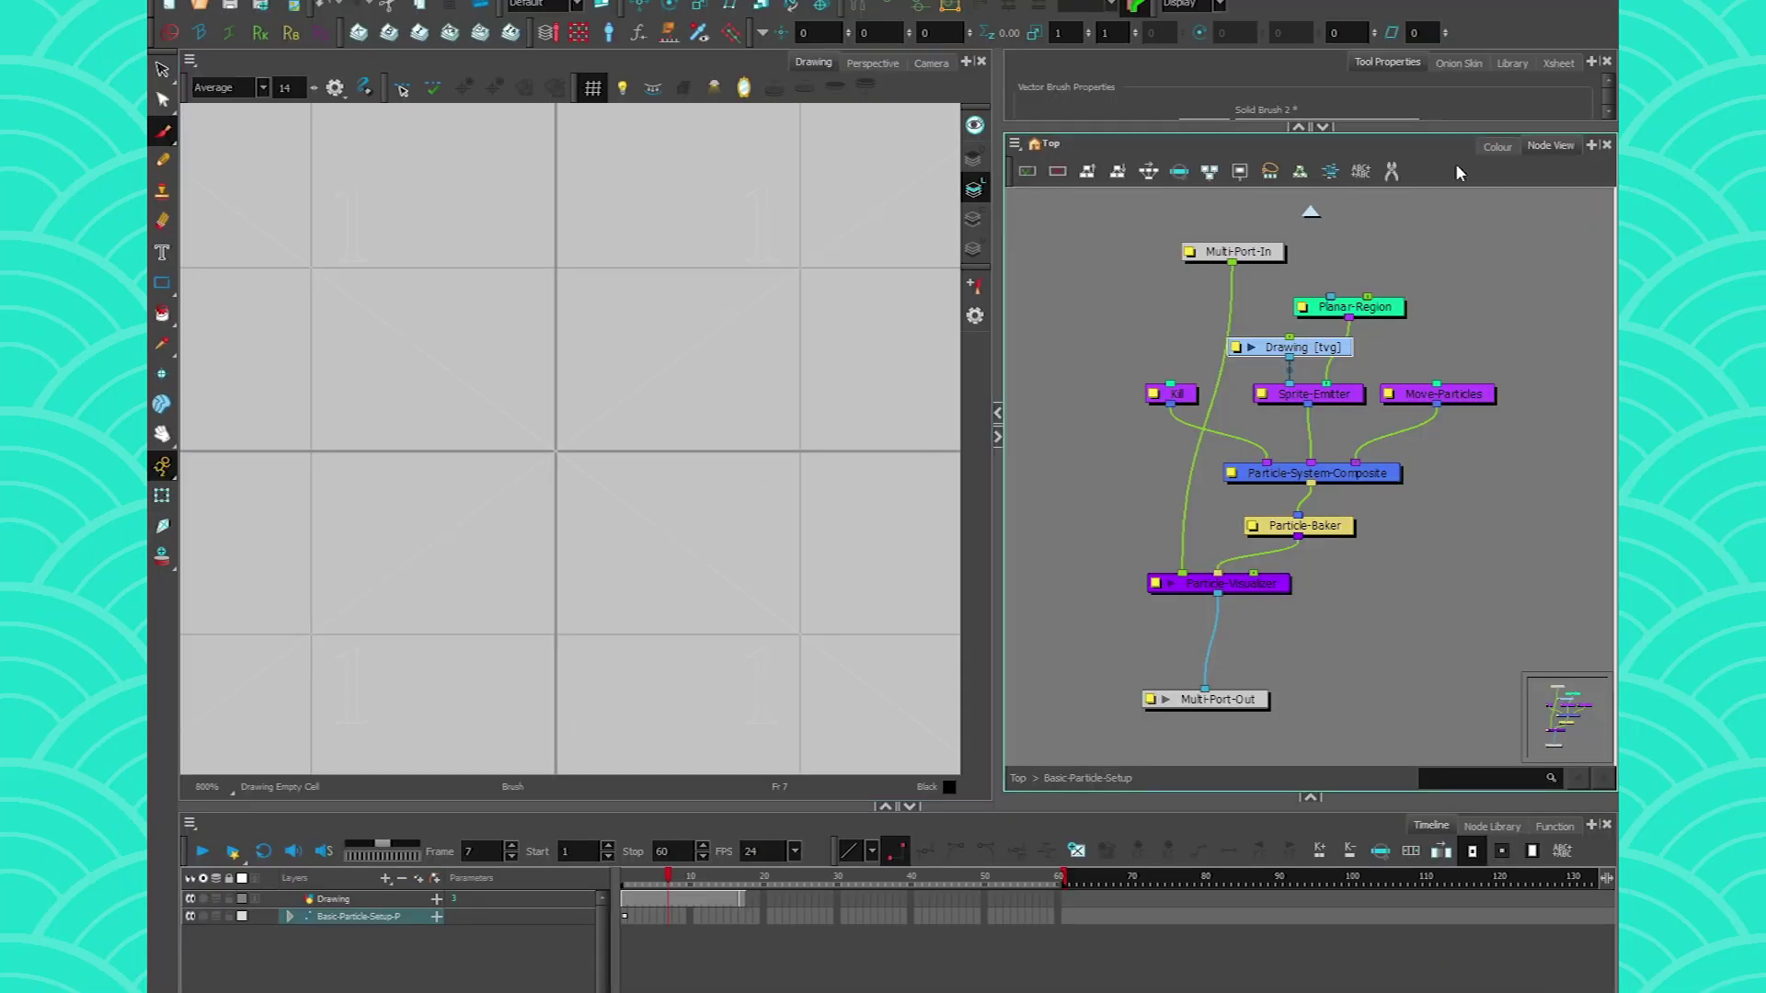
Pick White in the Colour view and switch to the Paint tool for all frames.
left_click(1497, 145)
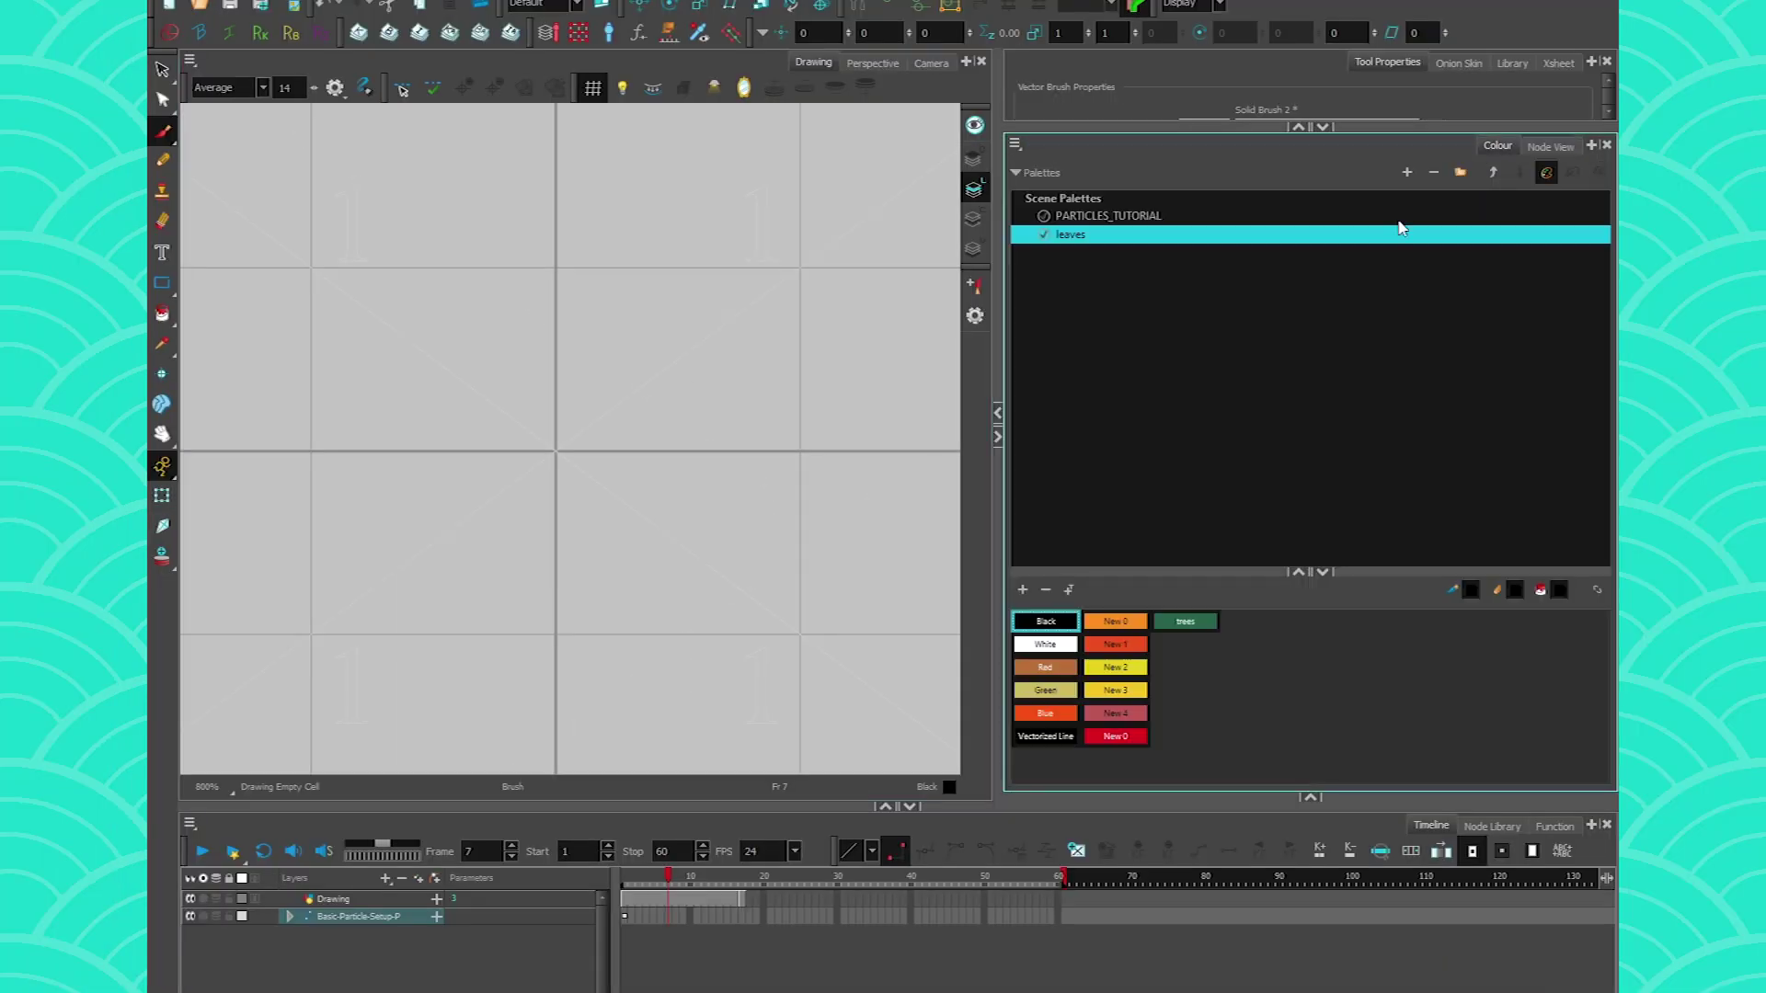
left_click(1044, 644)
left_click(162, 313)
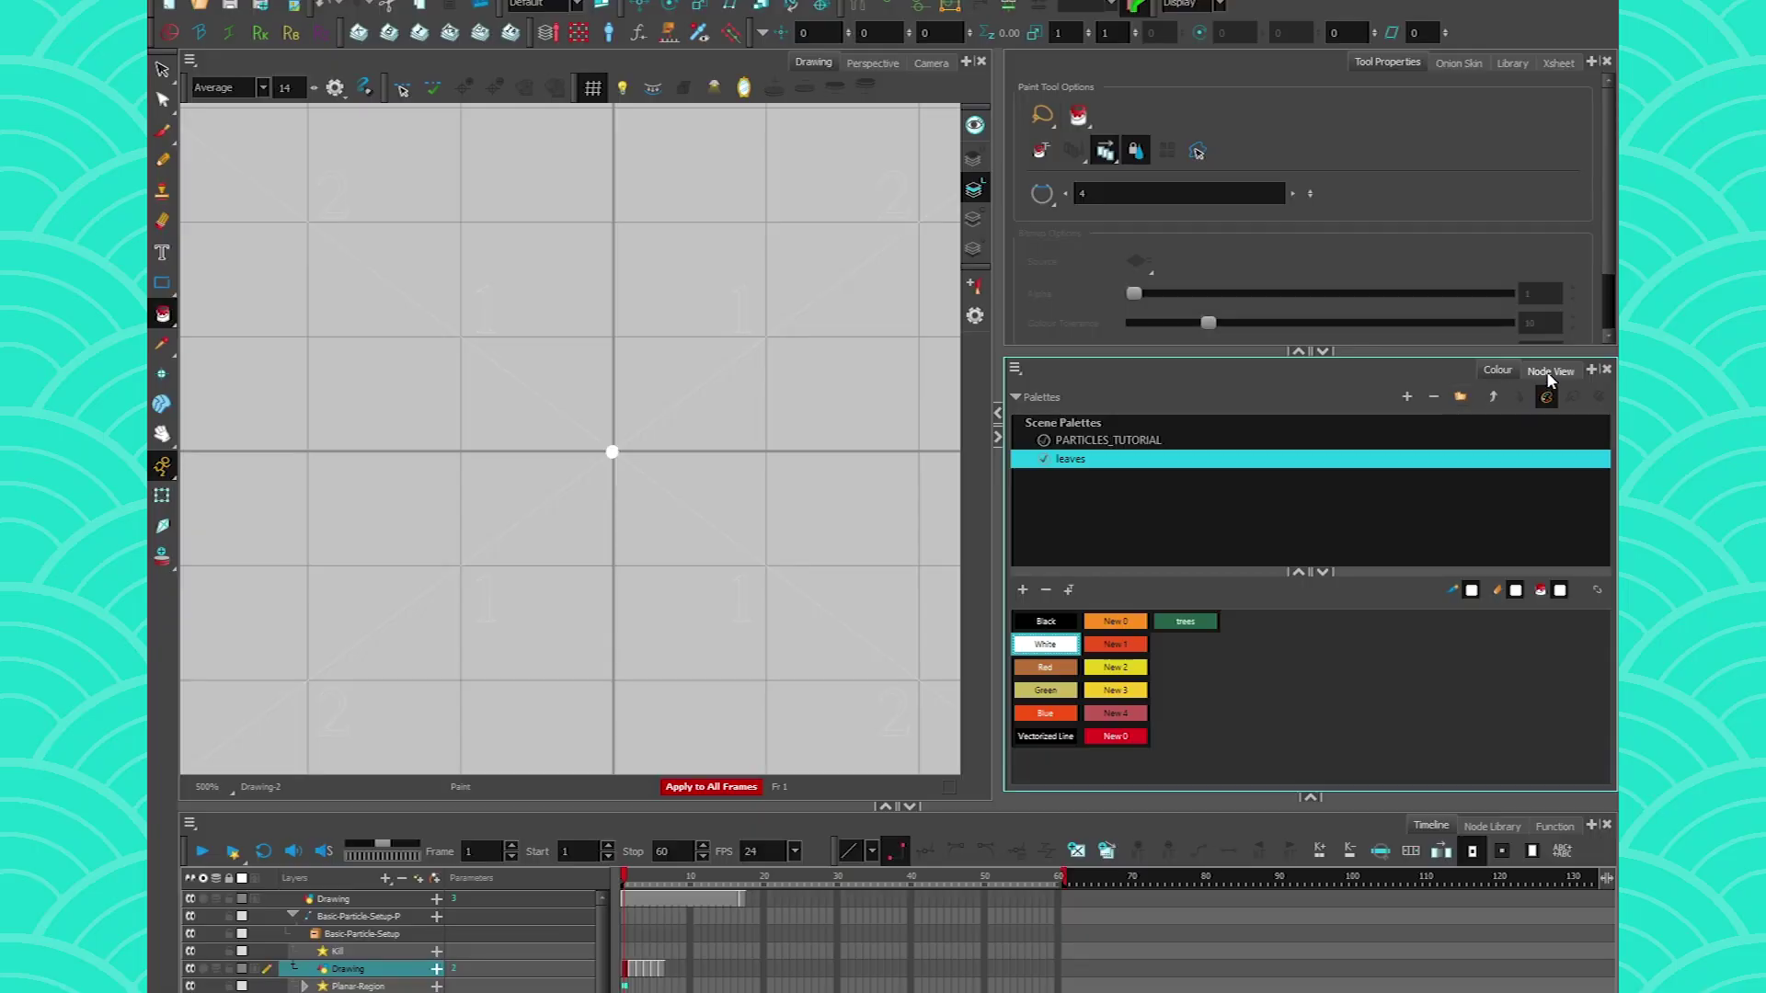
Return to an enlarged Node View and switch the viewer to the Camera view.
left_click(1551, 369)
left_click_drag(1237, 355, 1287, 157)
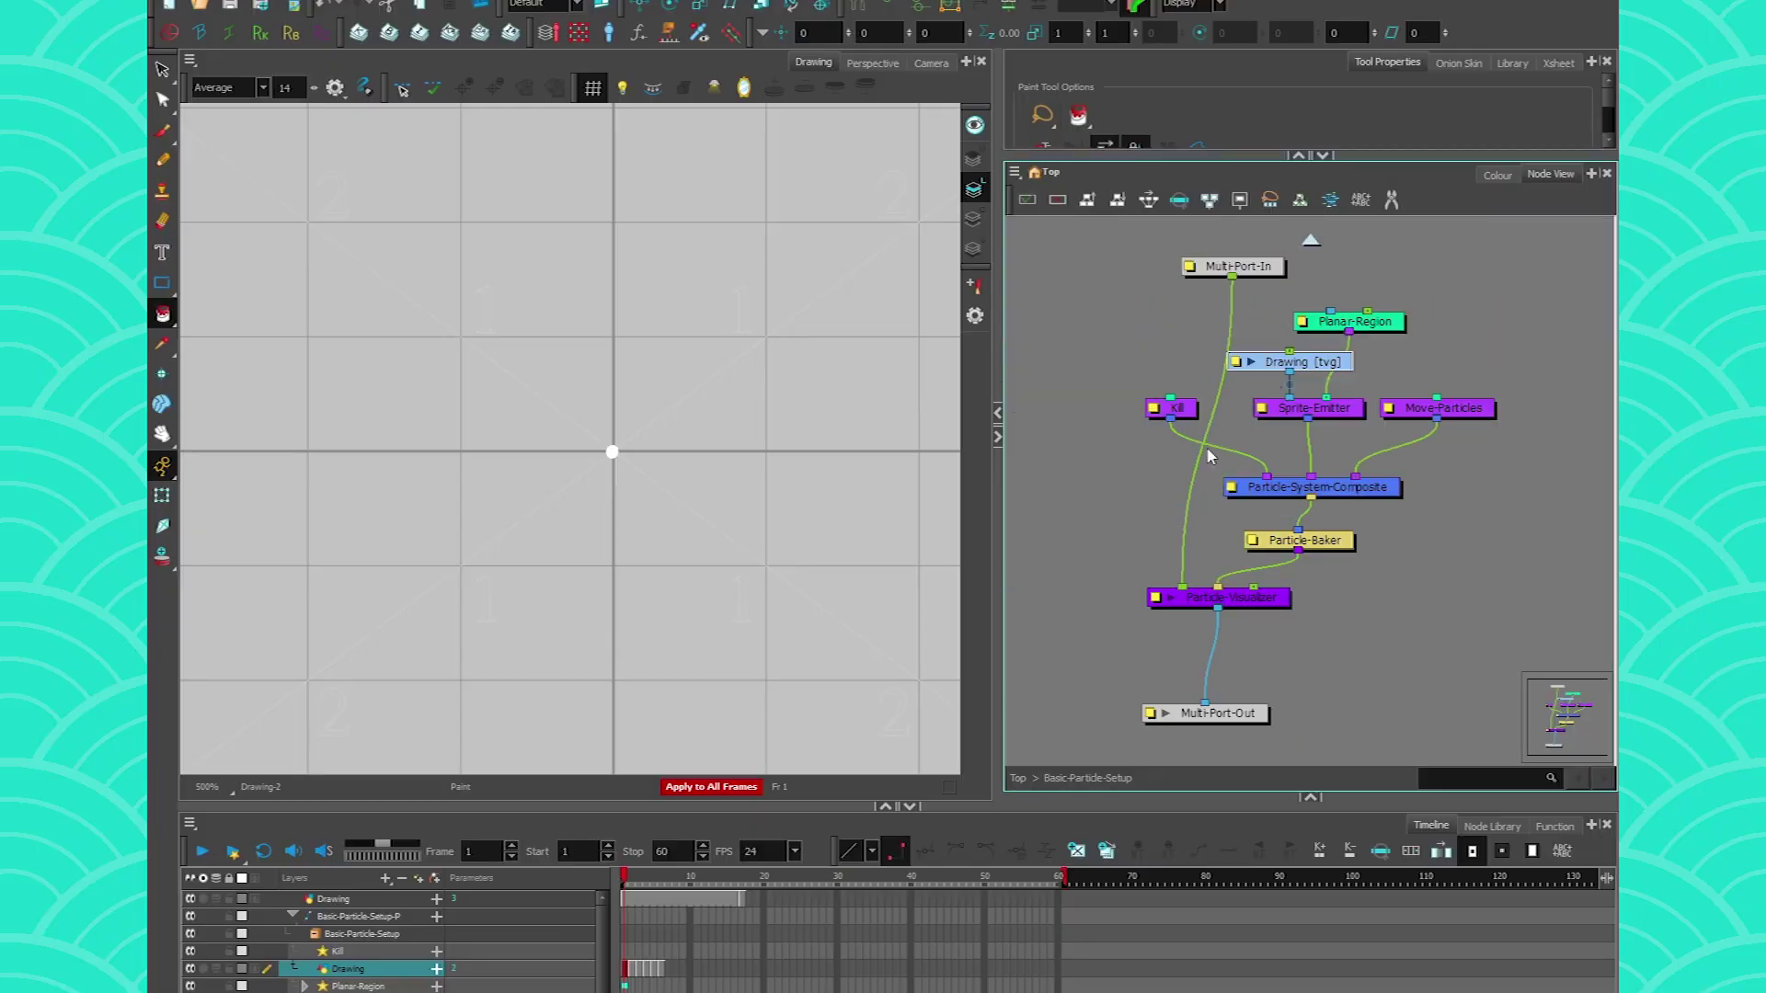
left_click(931, 62)
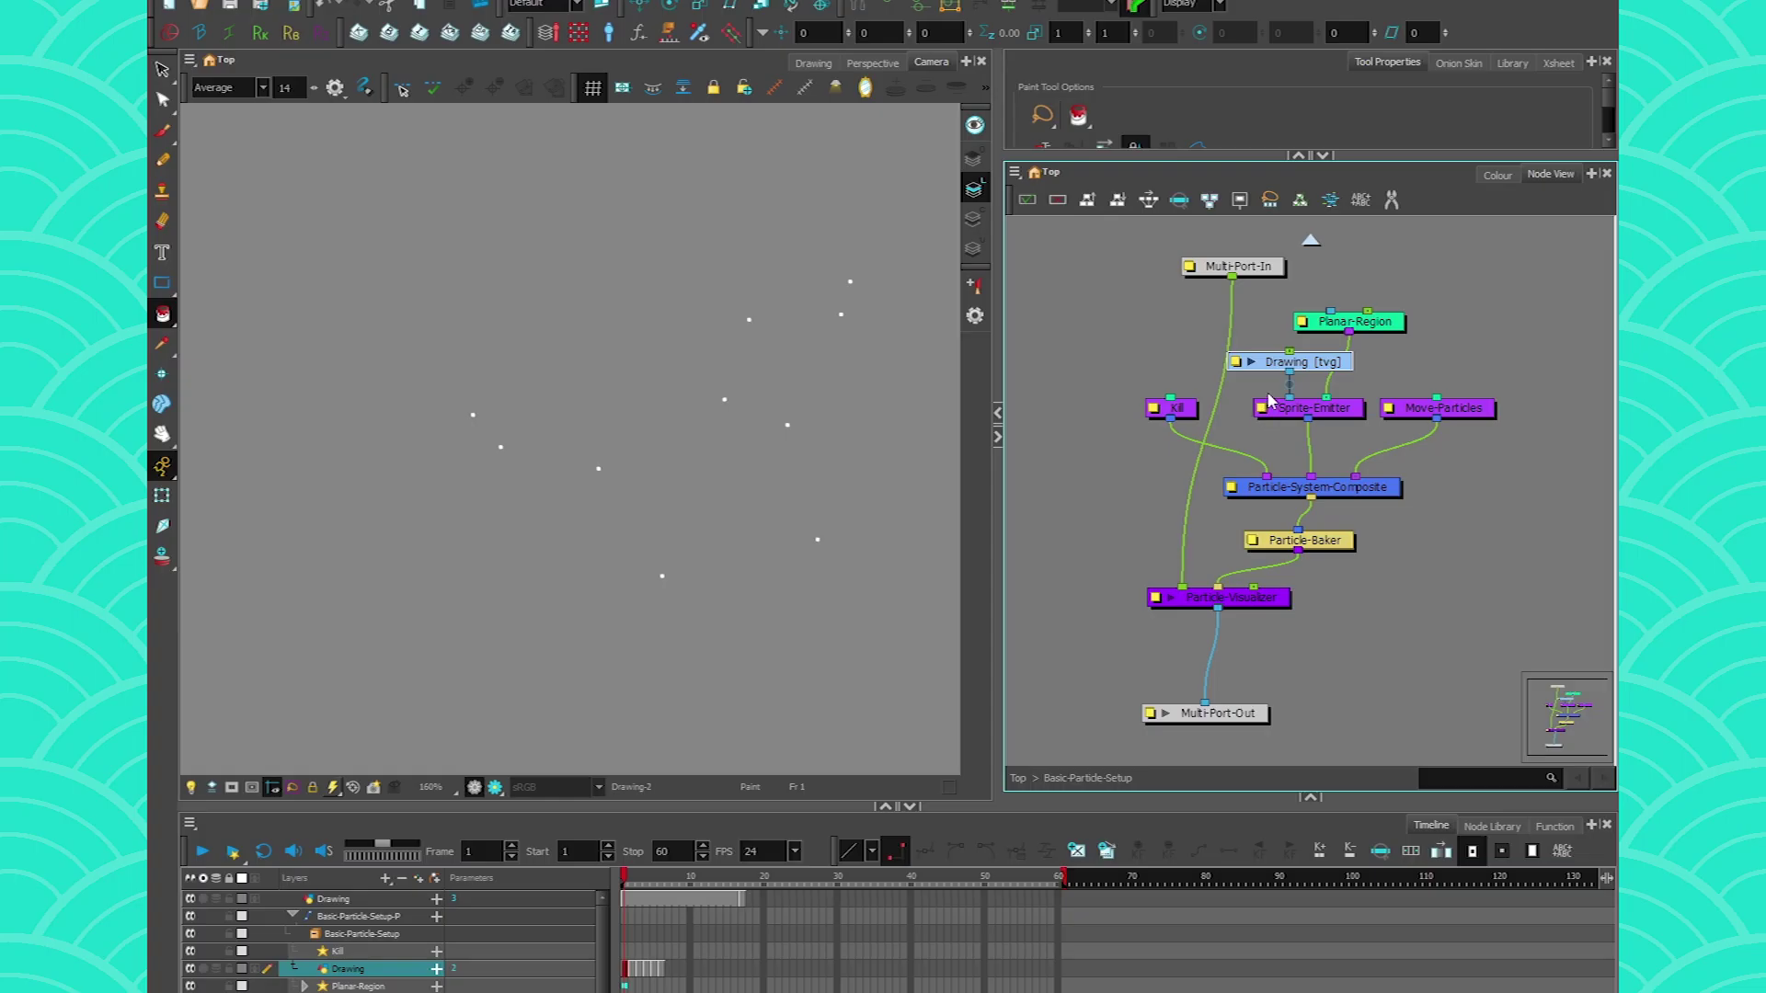
Set the Sprite-Emitter's Rendering Strategy to Use Frame Number and close its properties.
double_click(1269, 402)
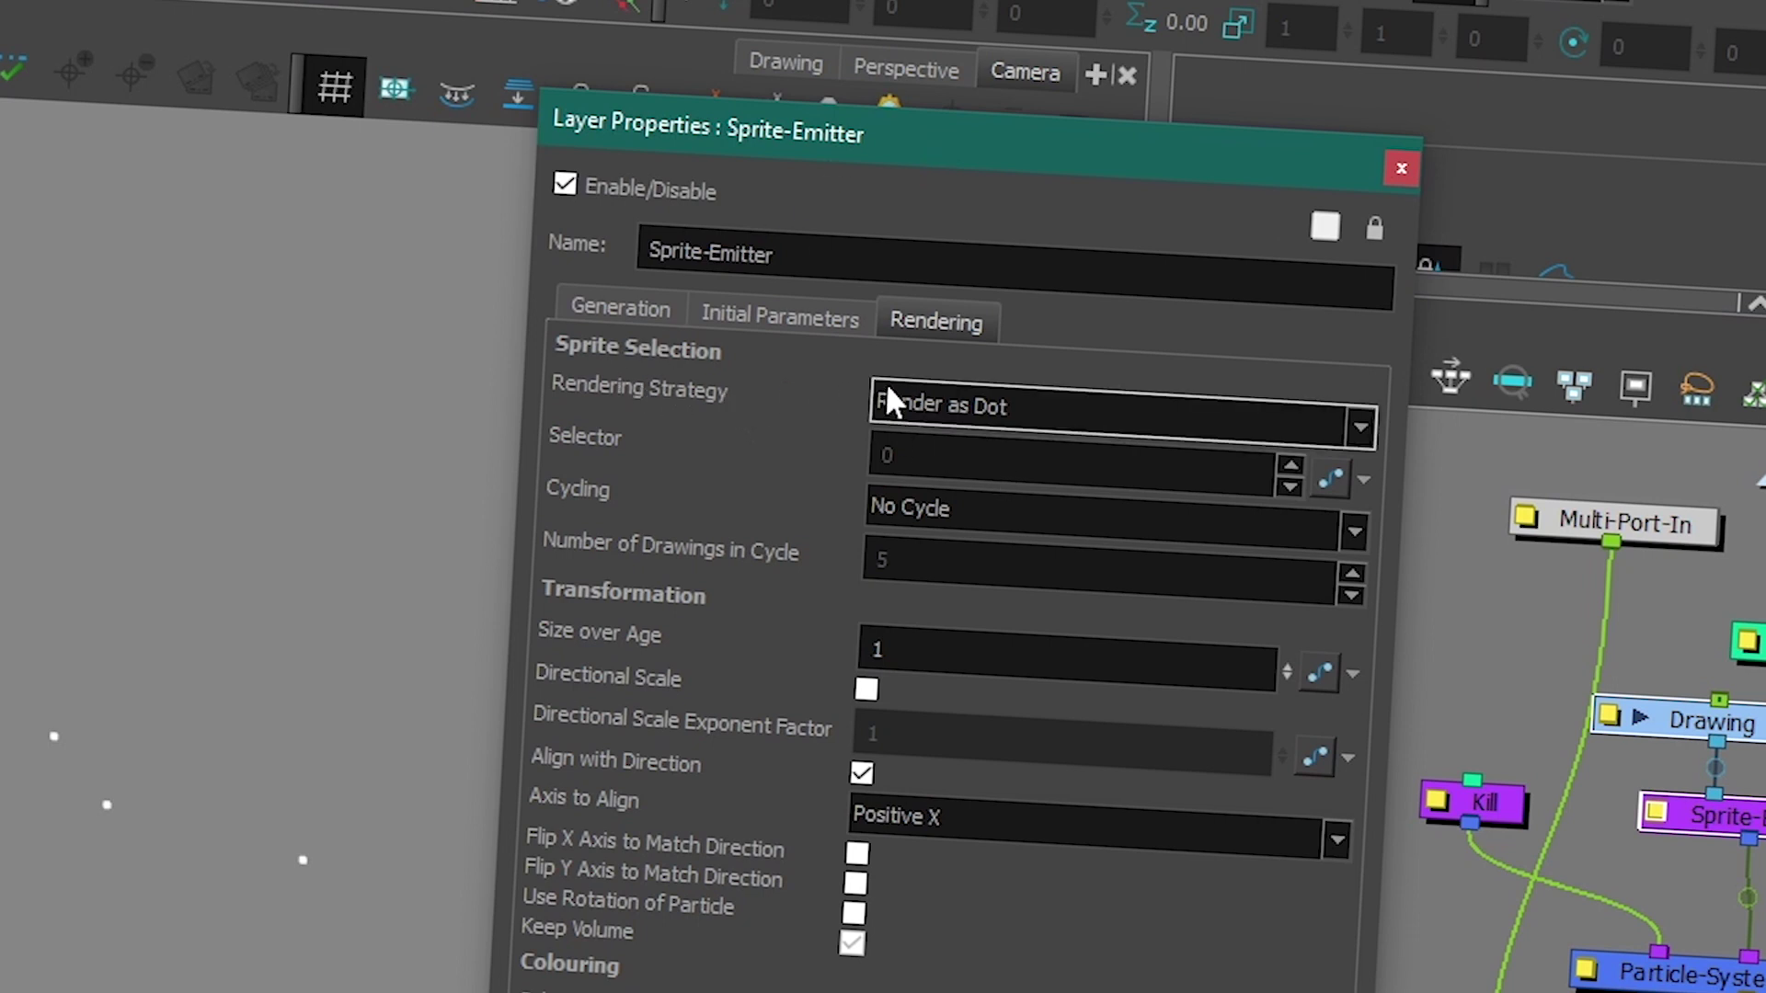
left_click(903, 398)
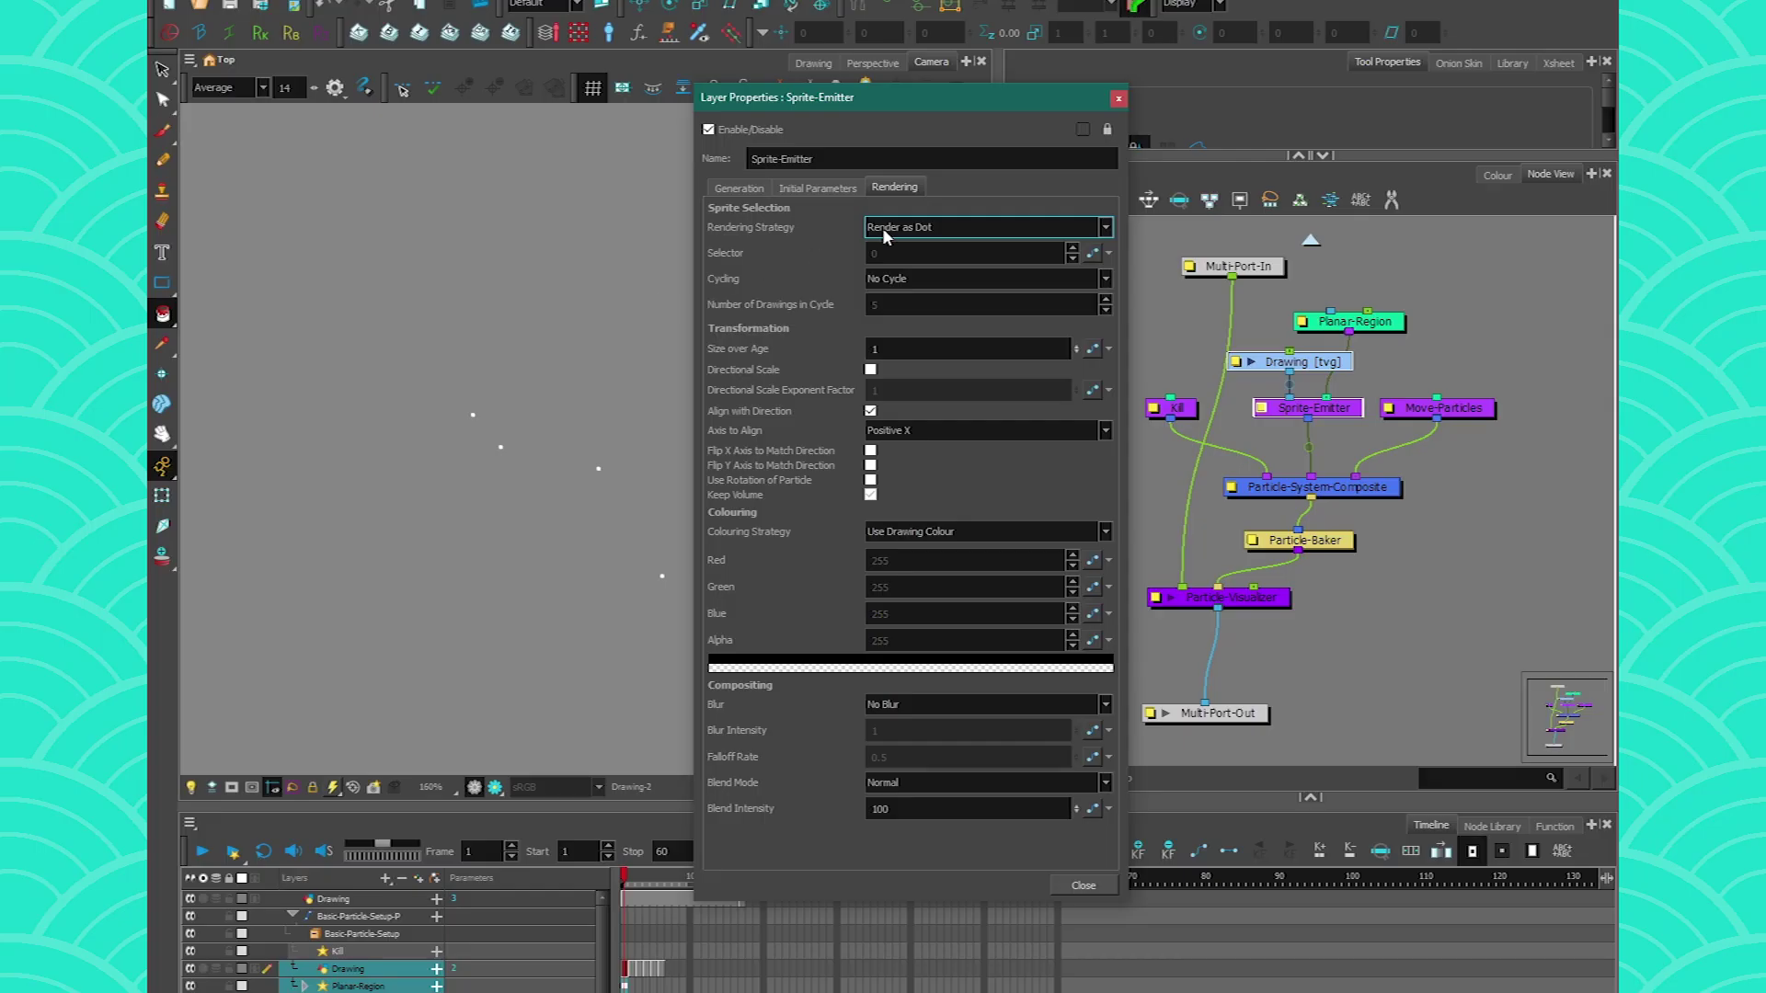
left_click(888, 229)
left_click(879, 257)
left_click(1118, 98)
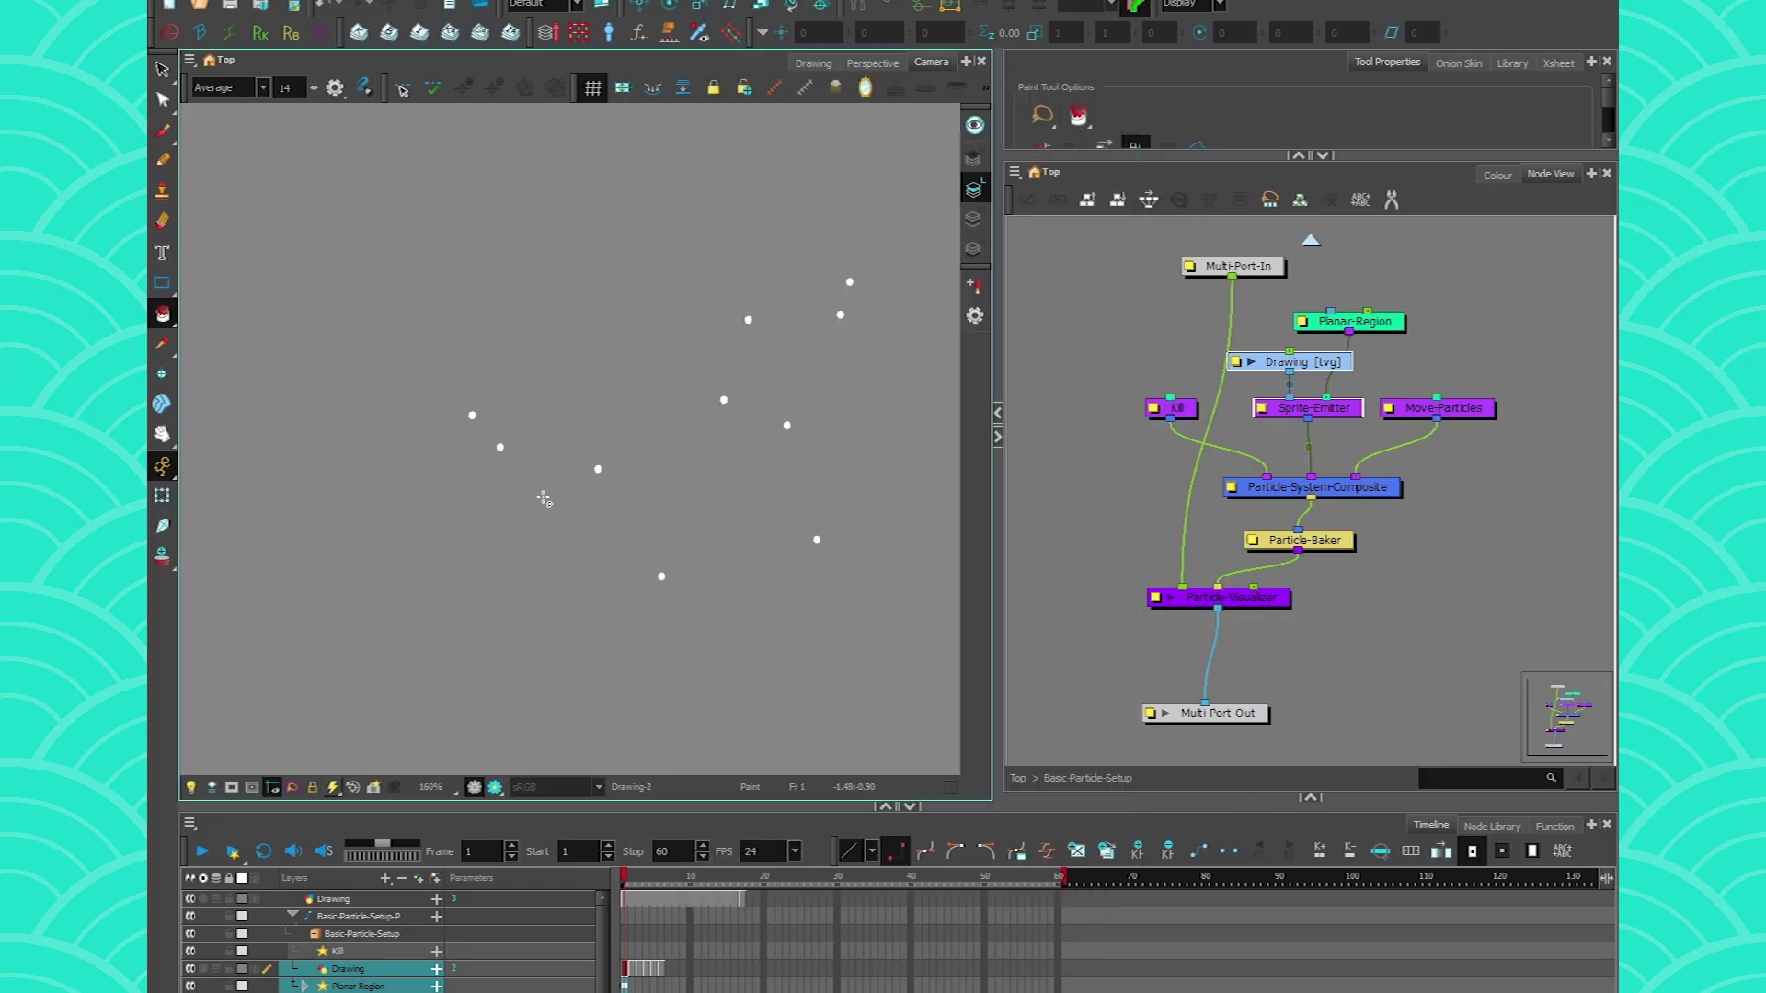
Step through frames 1 to 9 to preview the particles.
key("period")
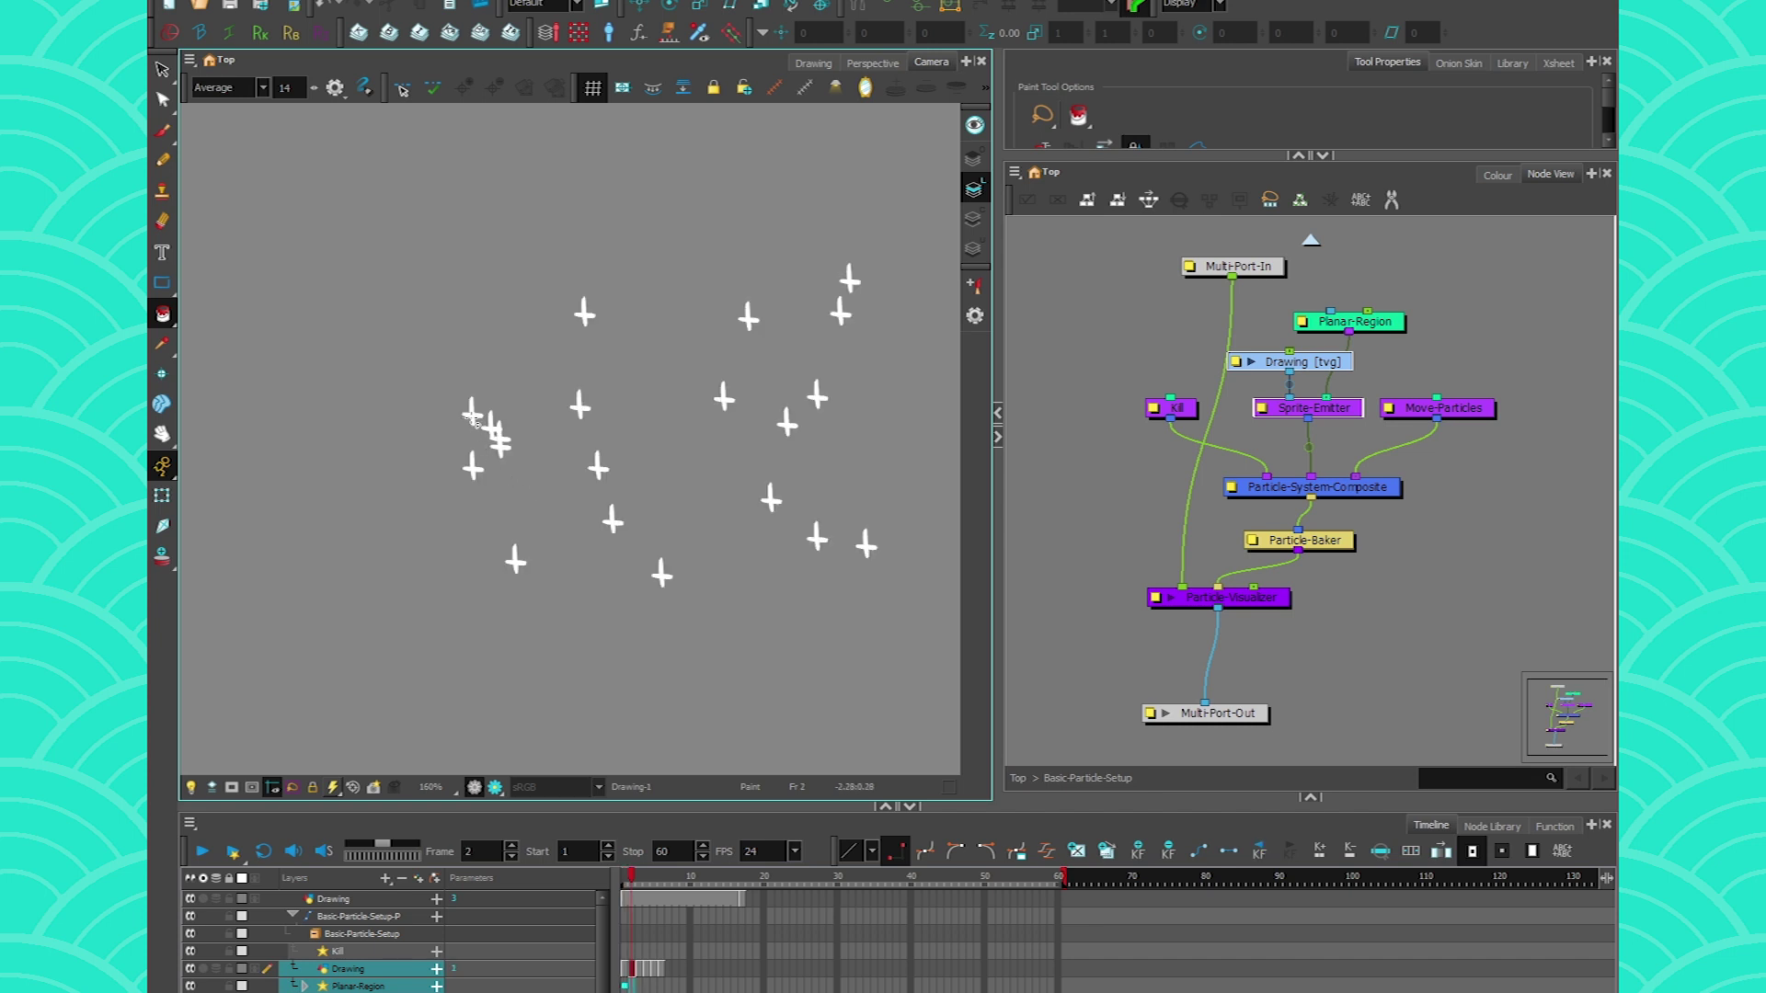
key("period")
key("period")
key("period")
key("period")
key("period")
key("period")
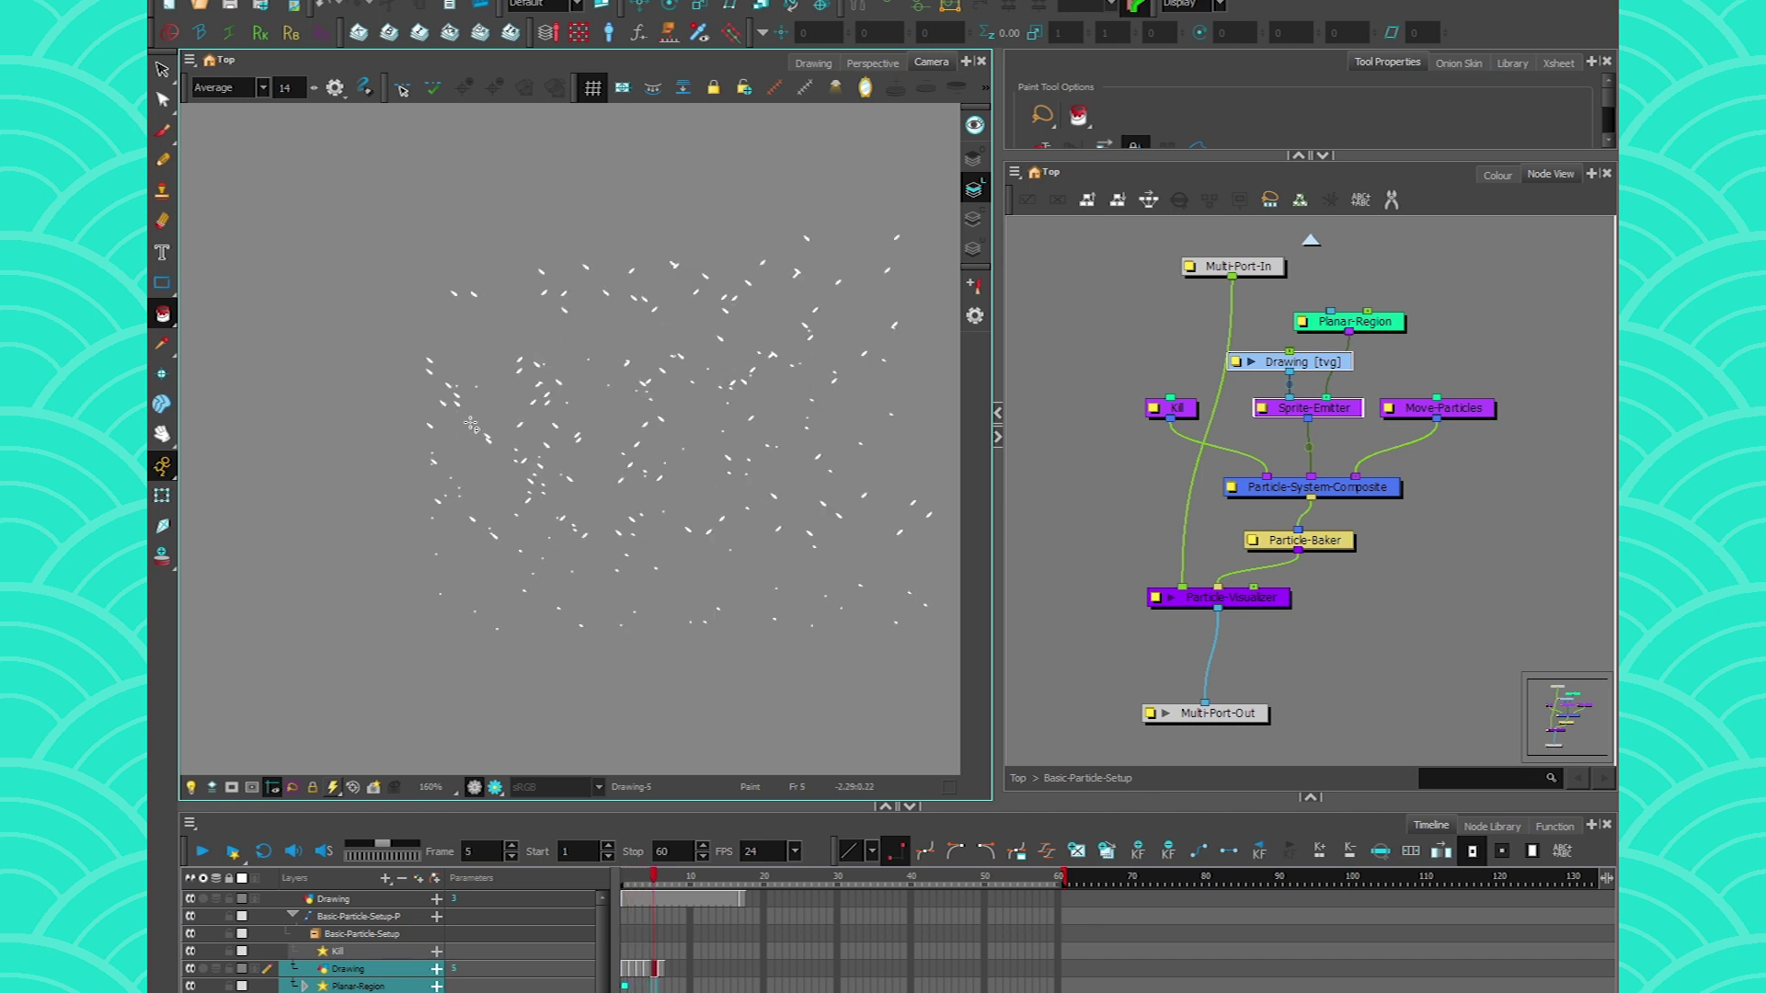
left_click(627, 992)
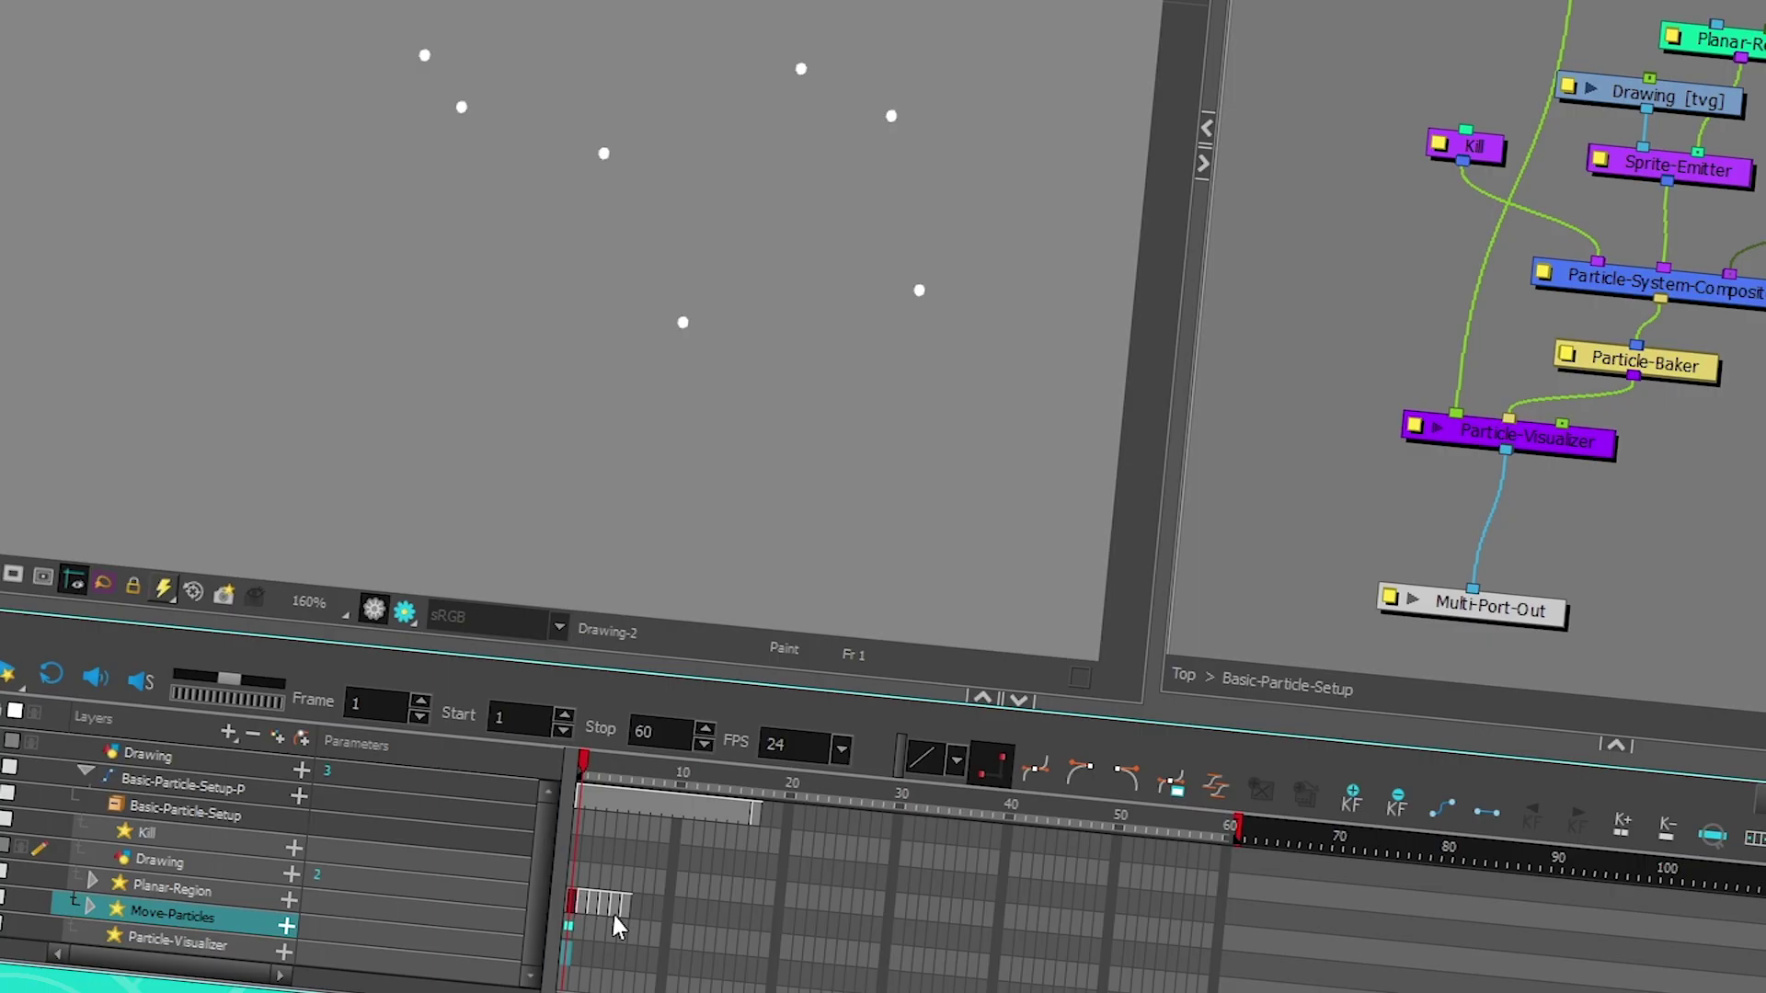
key("period")
key("period")
key("period")
key("period")
key("period")
key("period")
key("period")
key("period")
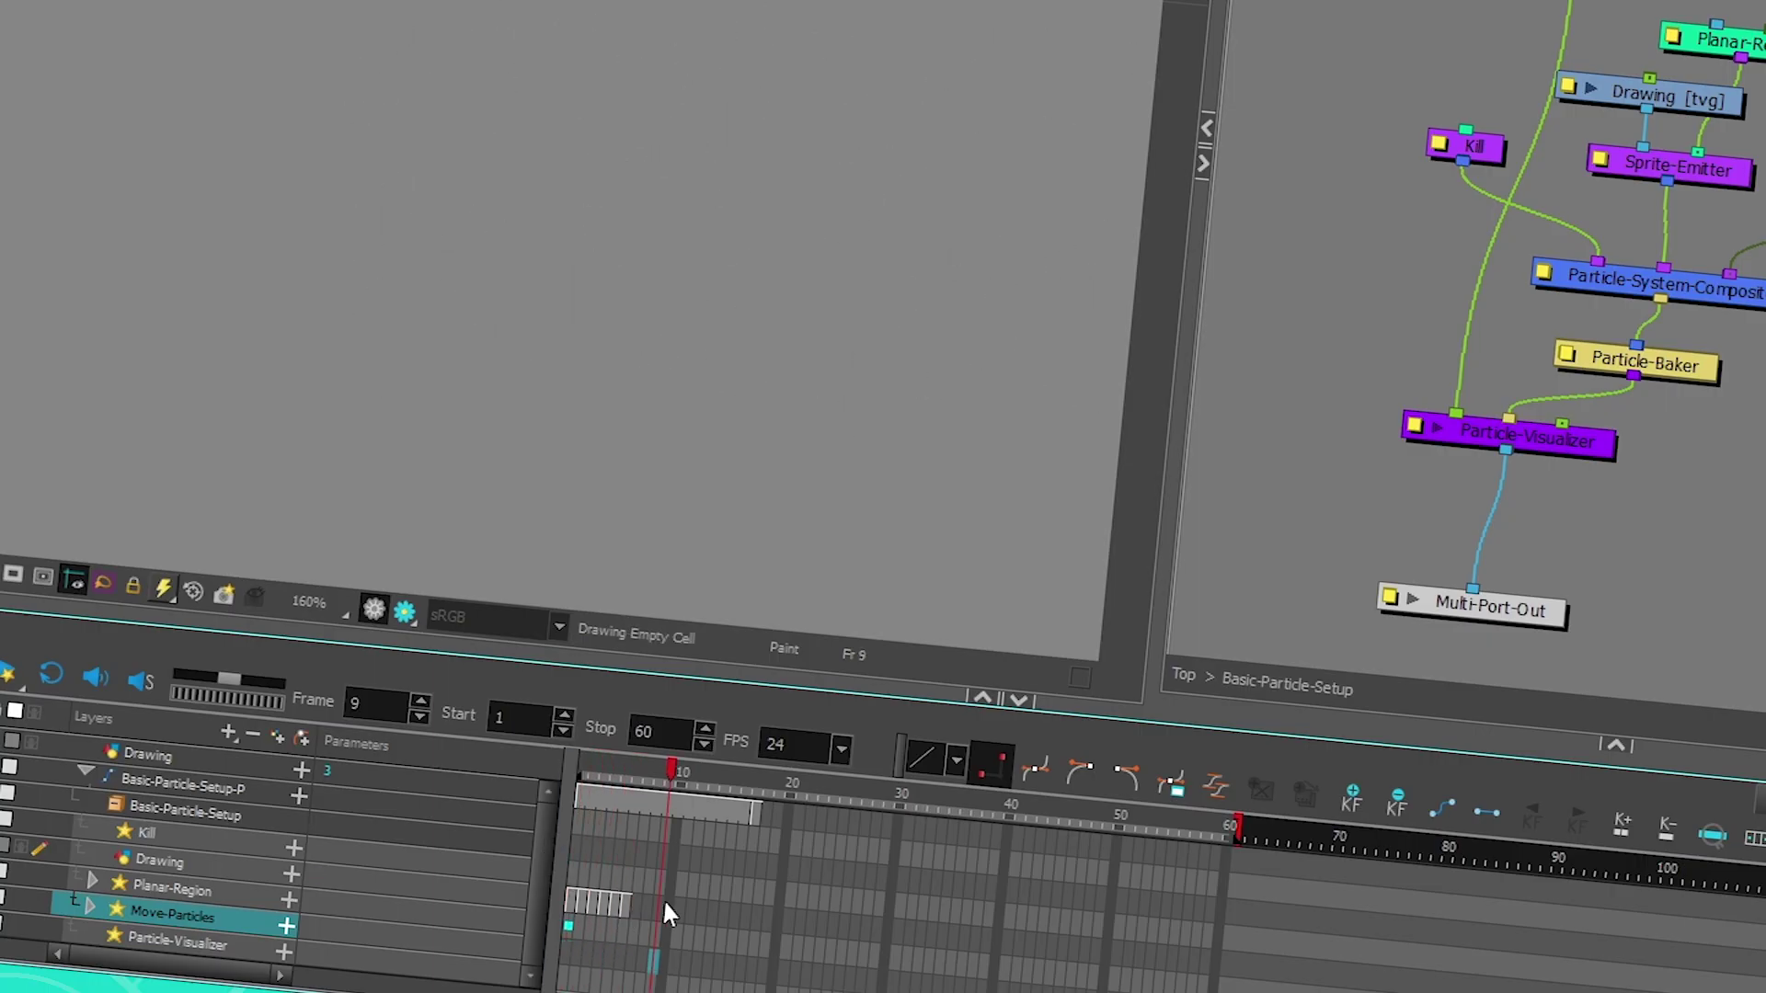
Extend the Drawing layer's first six frames to later frames, scrub back to frame 2, and reopen Sprite-Emitter properties.
mouse_move(625, 903)
left_mouse_down()
mouse_move(551, 899)
mouse_move(813, 924)
left_mouse_up()
left_click(910, 932)
left_click(1023, 936)
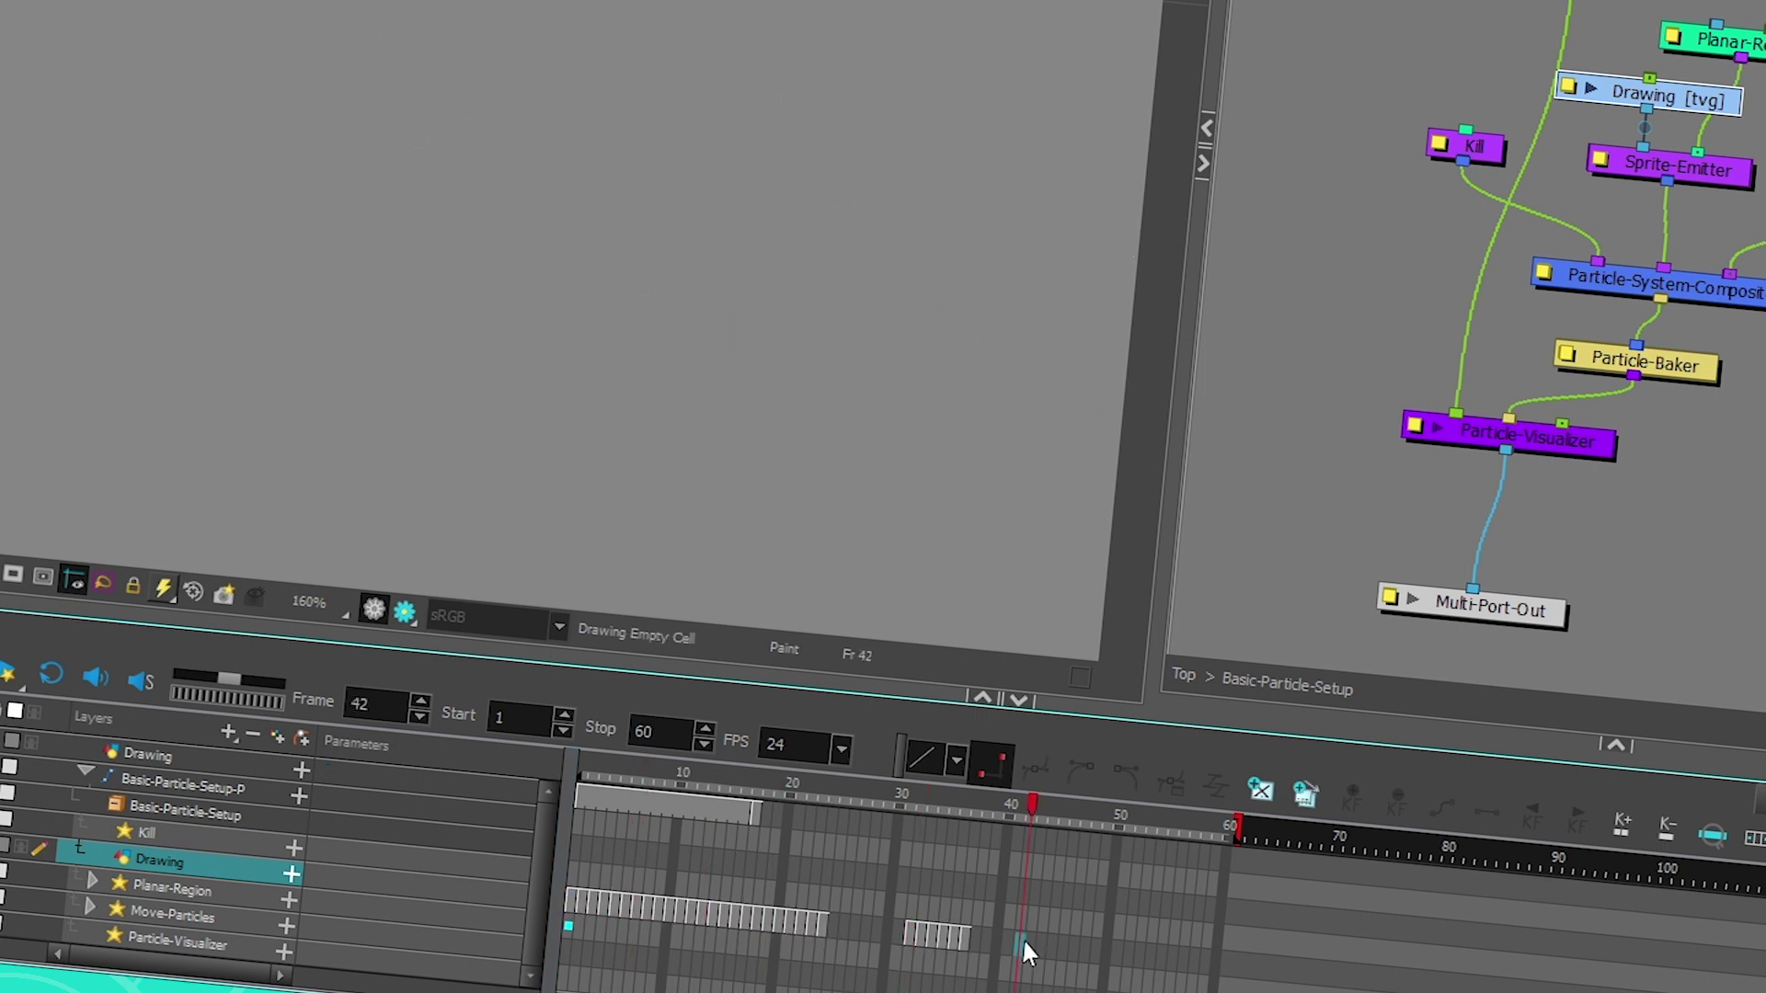
left_click(877, 794)
mouse_move(879, 798)
left_mouse_down()
mouse_move(579, 766)
mouse_move(791, 794)
left_mouse_up()
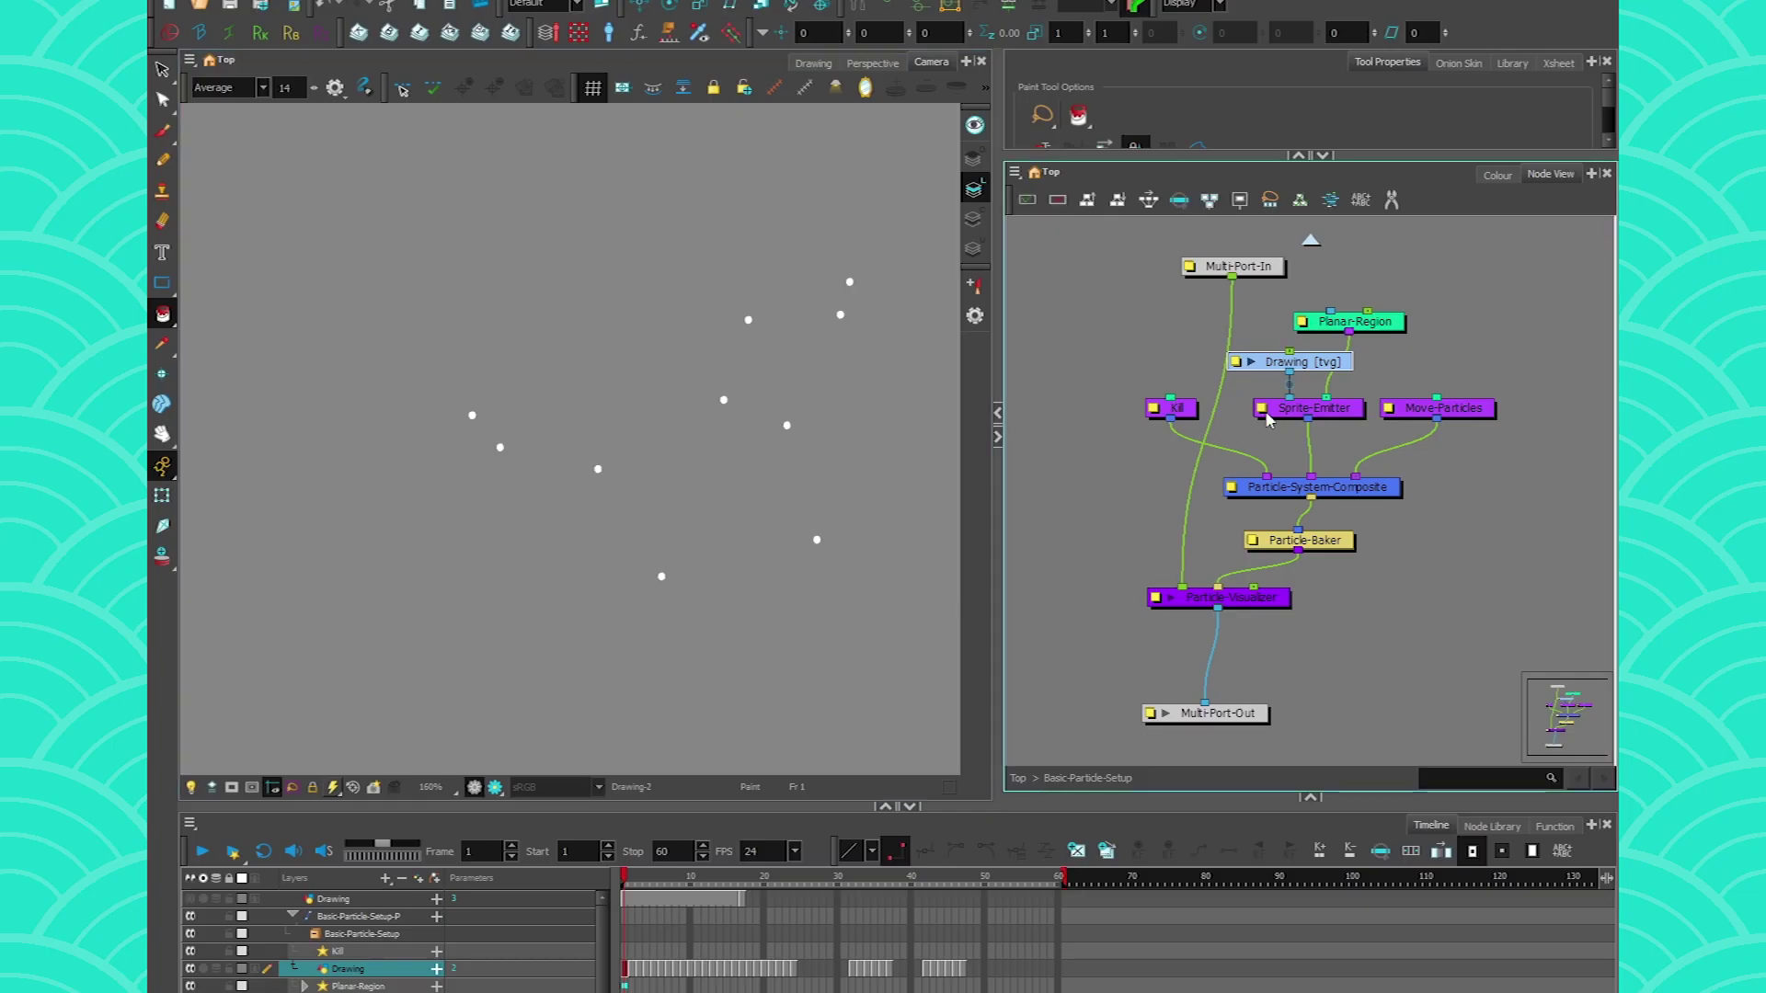
double_click(1288, 408)
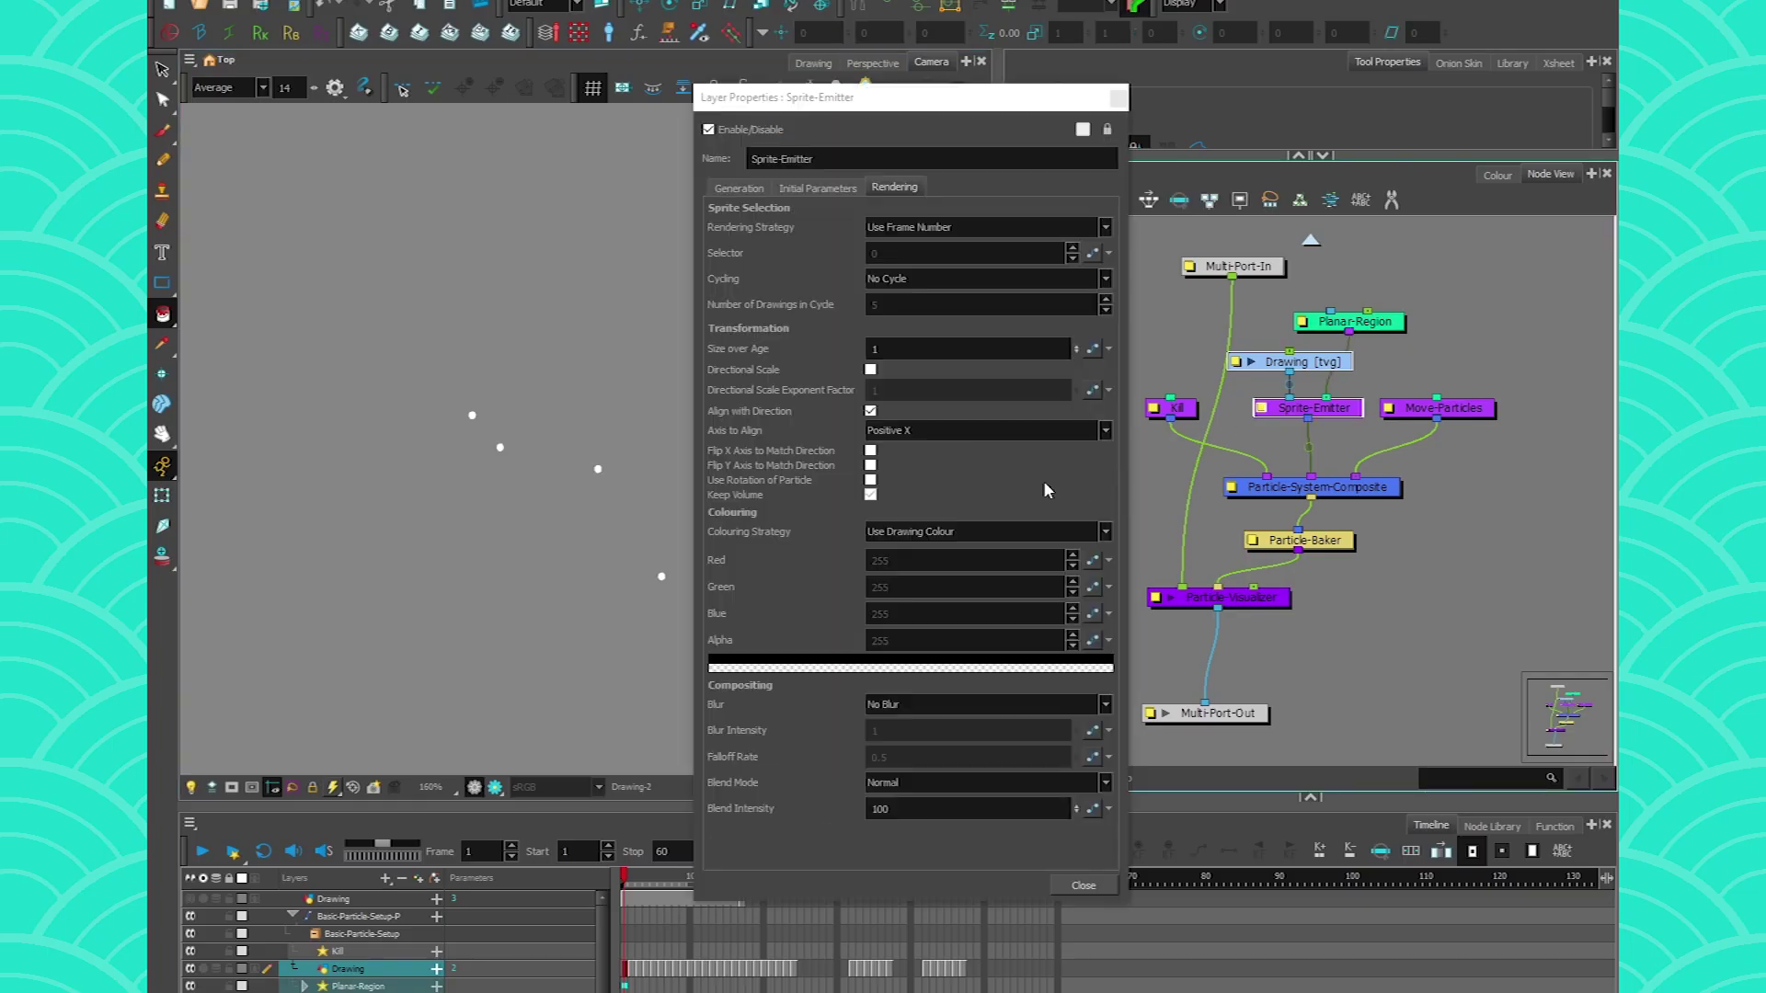
Keep Rendering Strategy at Use Frame Number, close the properties, and undo Drawing exposures beyond frame 5.
left_click(885, 230)
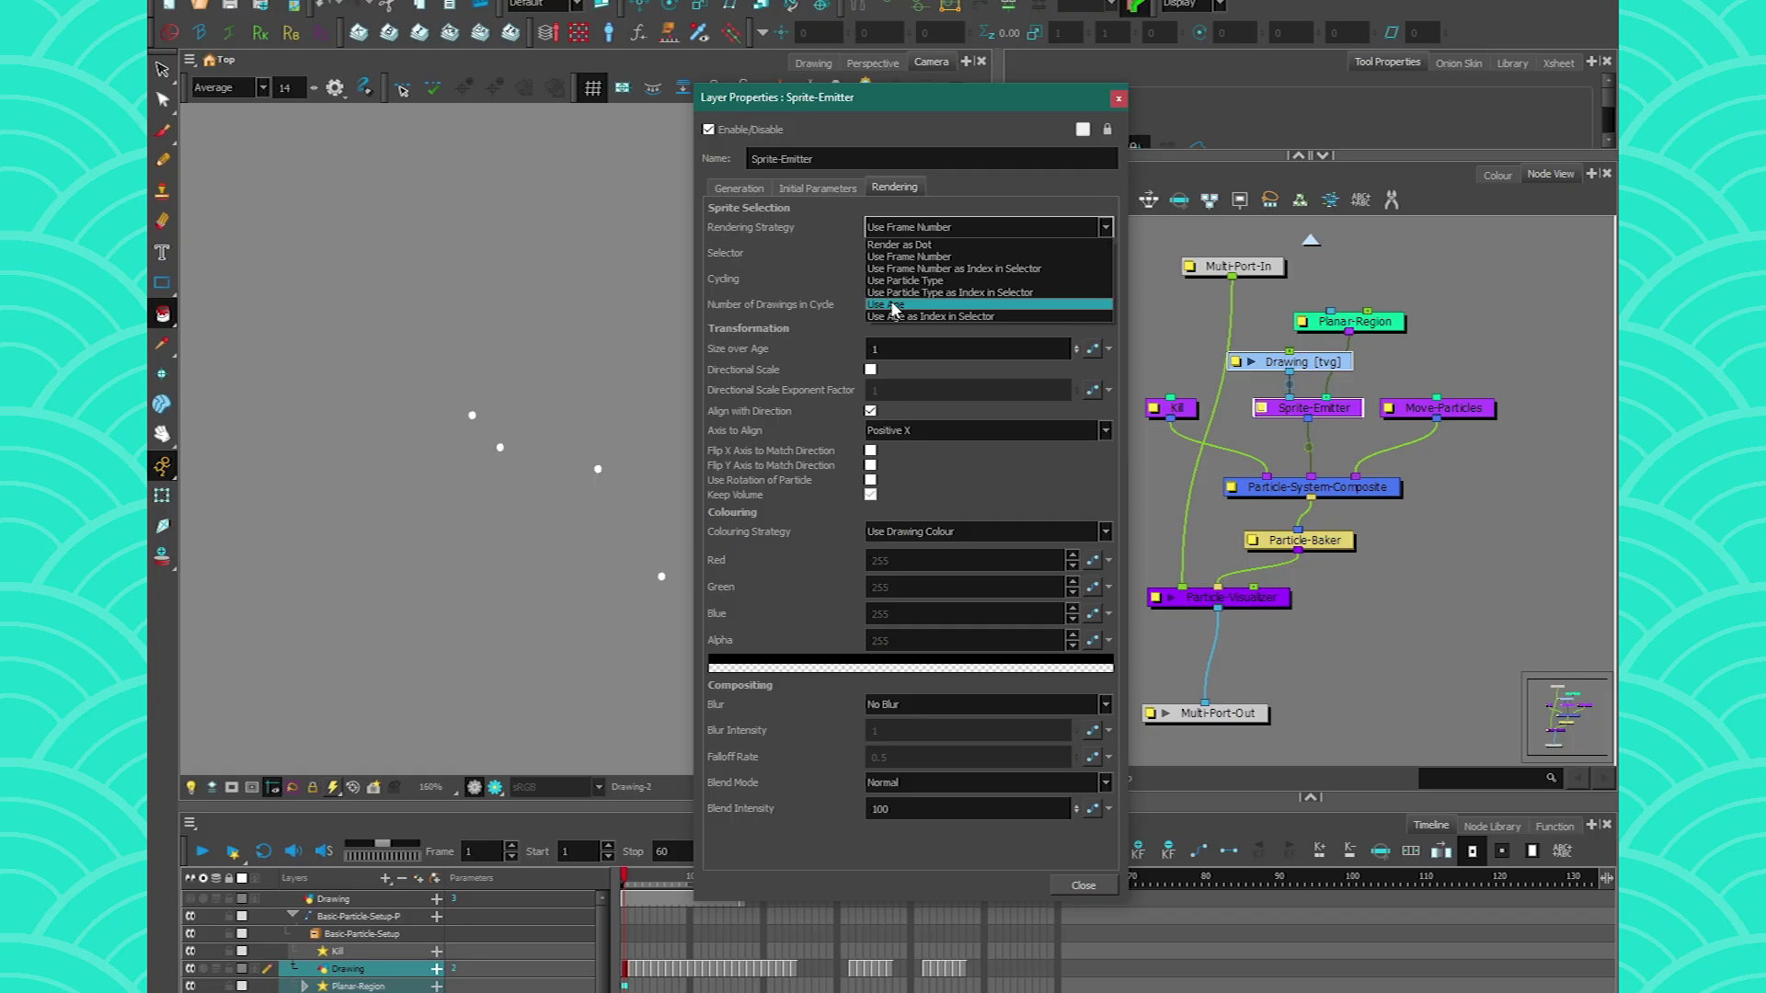
left_click(920, 477)
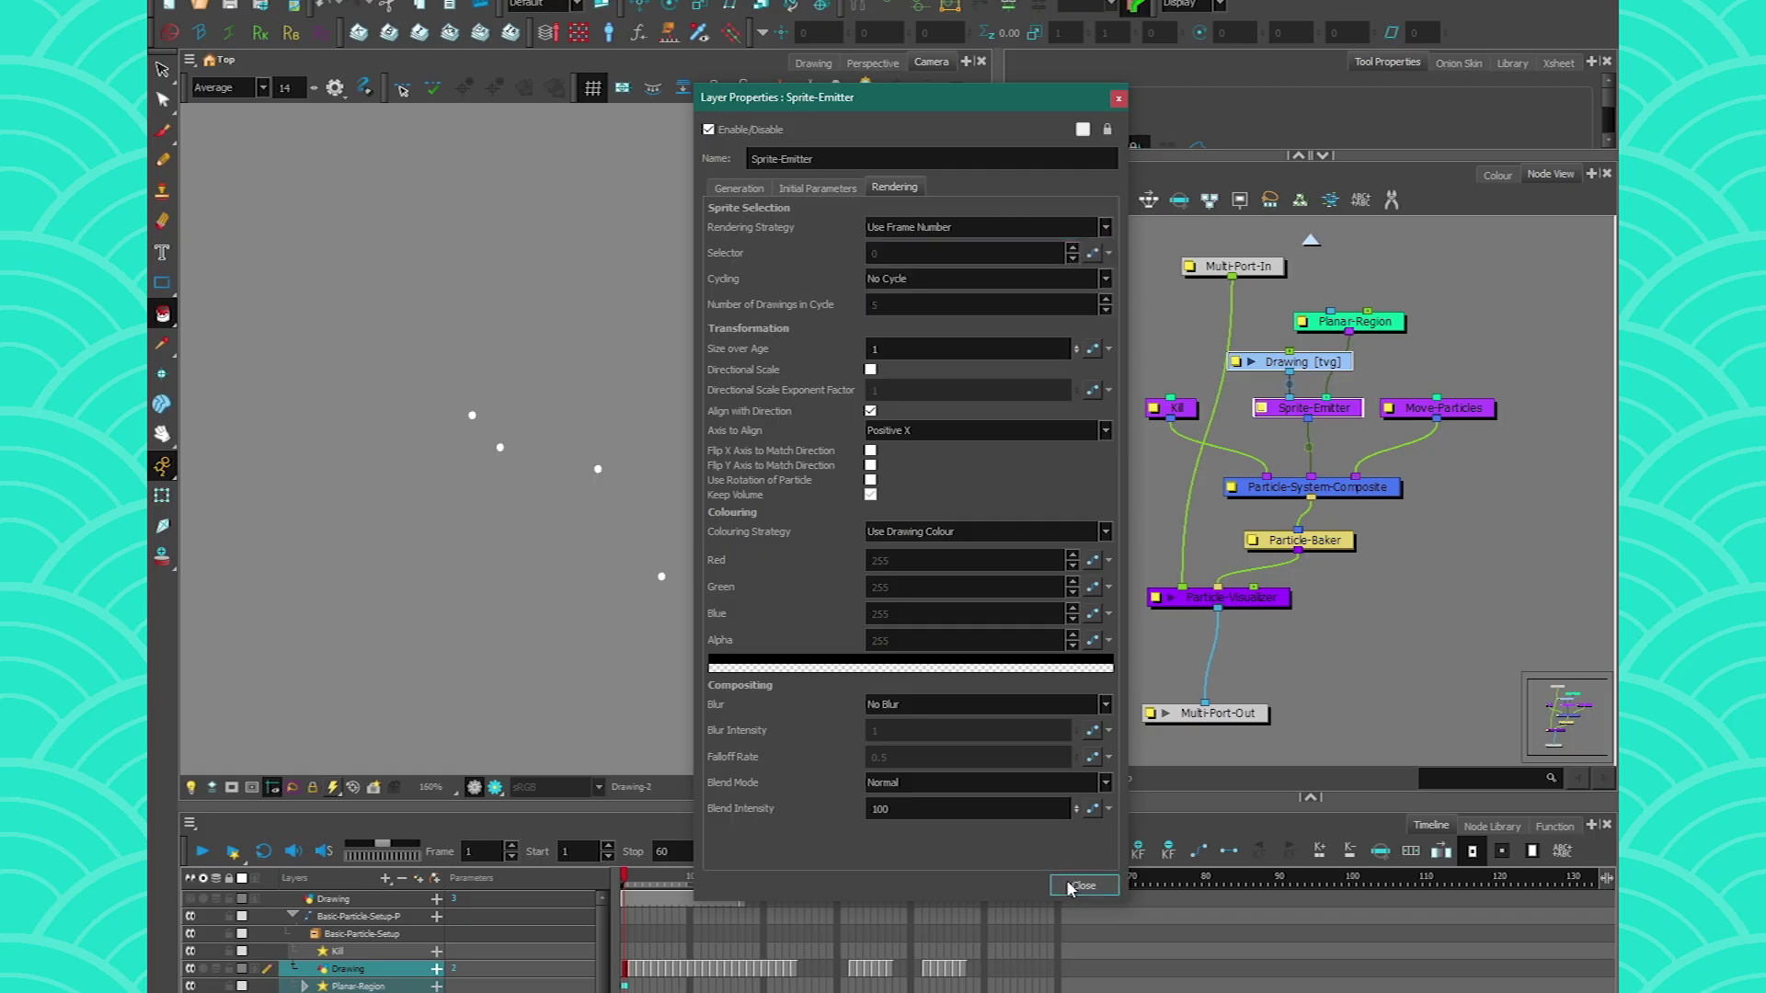
key("Escape")
key("ctrl+z")
key("ctrl+z")
key("ctrl+z")
key("ctrl+z")
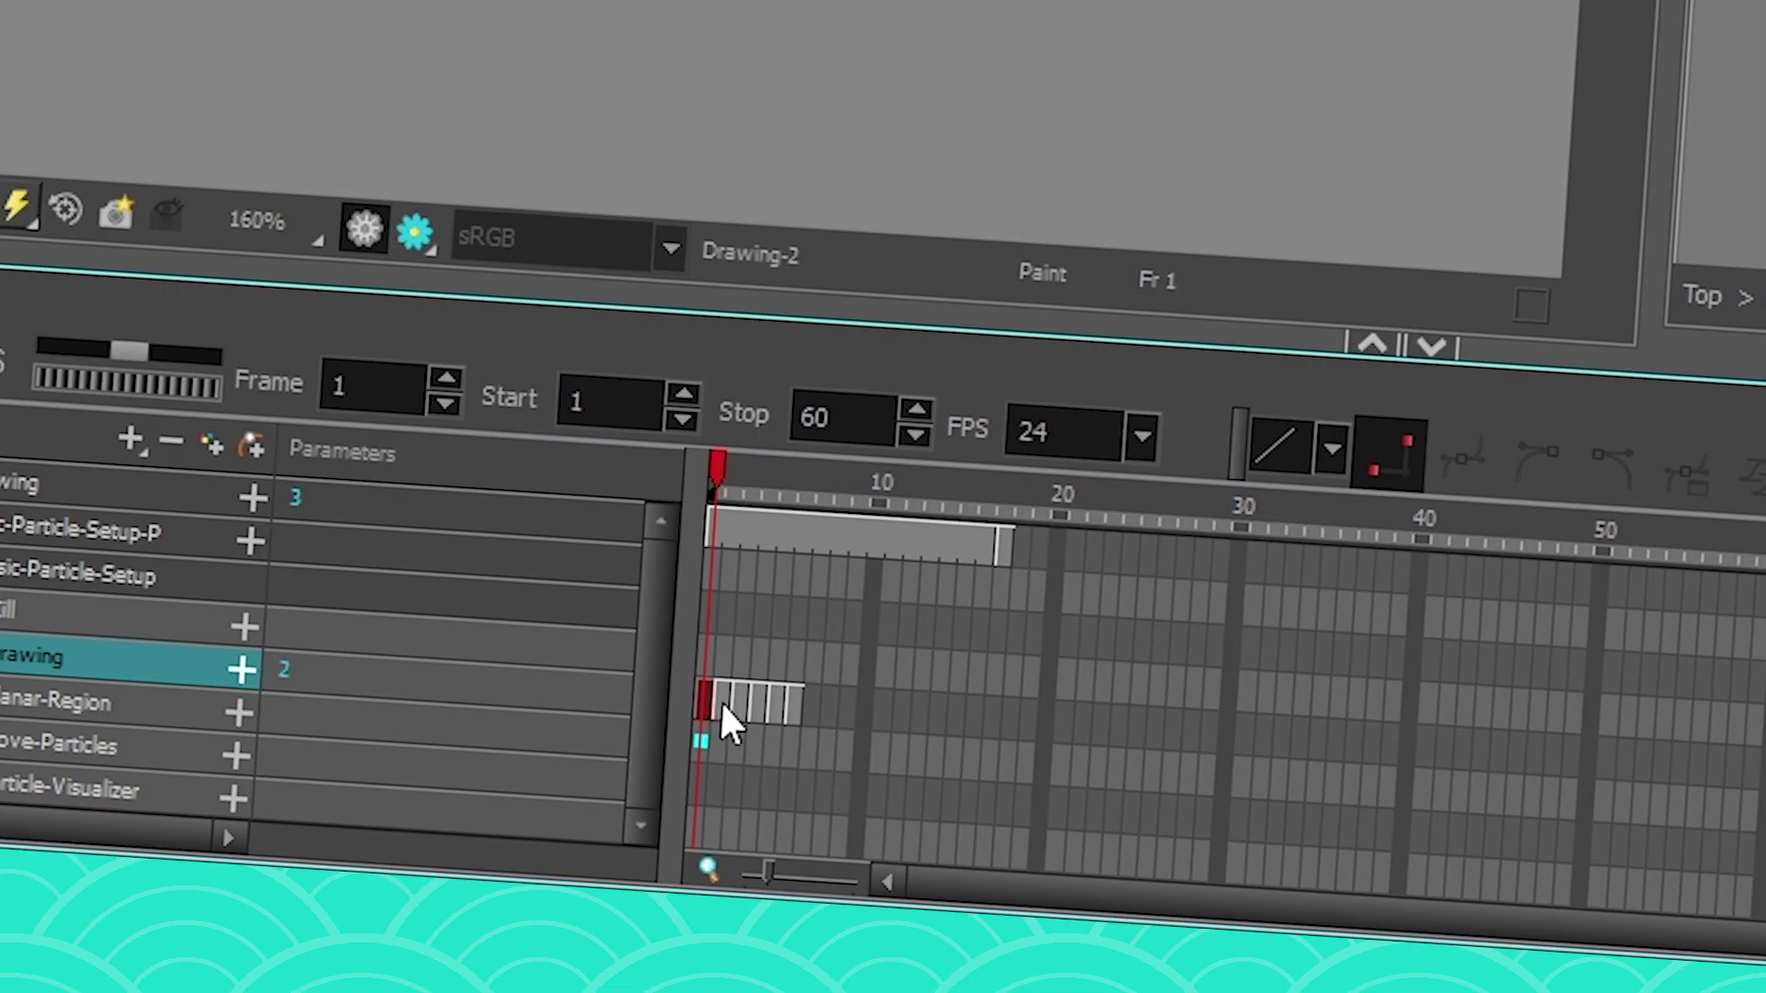
Preview the first five sparkle drawings and switch the Sprite-Emitter's Rendering Strategy to Use Age.
mouse_move(722, 710)
left_mouse_down()
mouse_move(794, 717)
mouse_move(714, 708)
left_mouse_up()
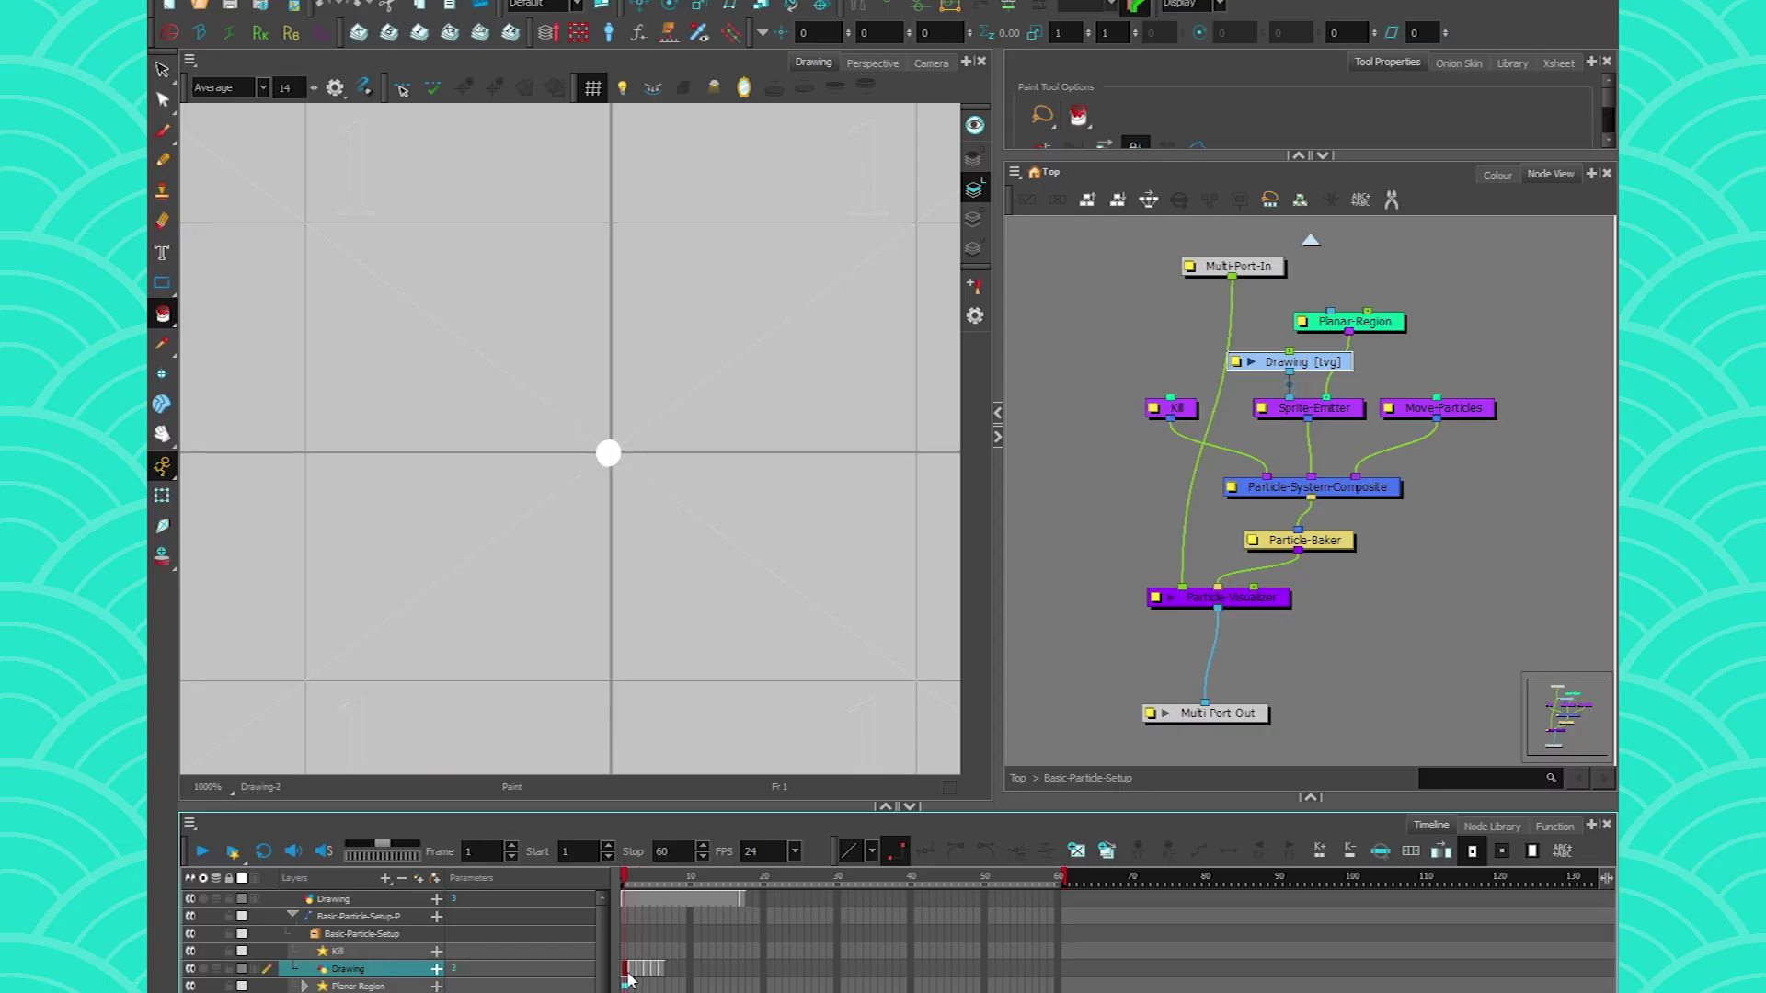
left_click_drag(628, 973, 669, 982)
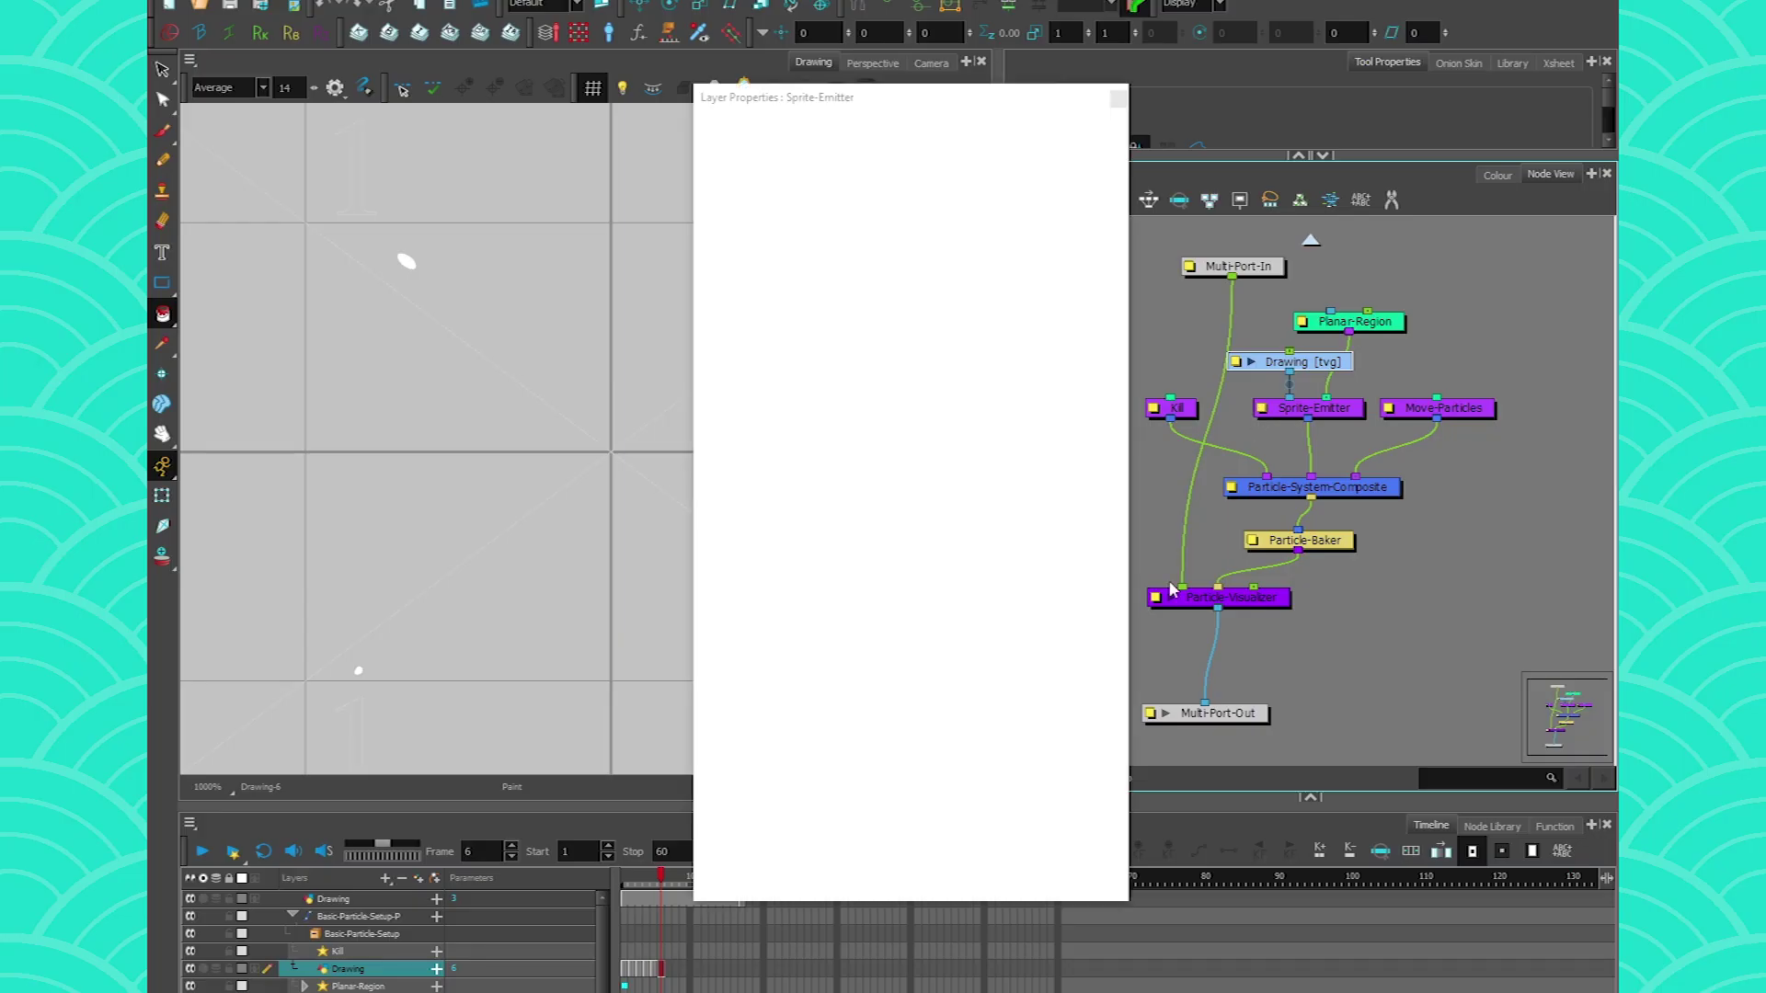
left_click(890, 230)
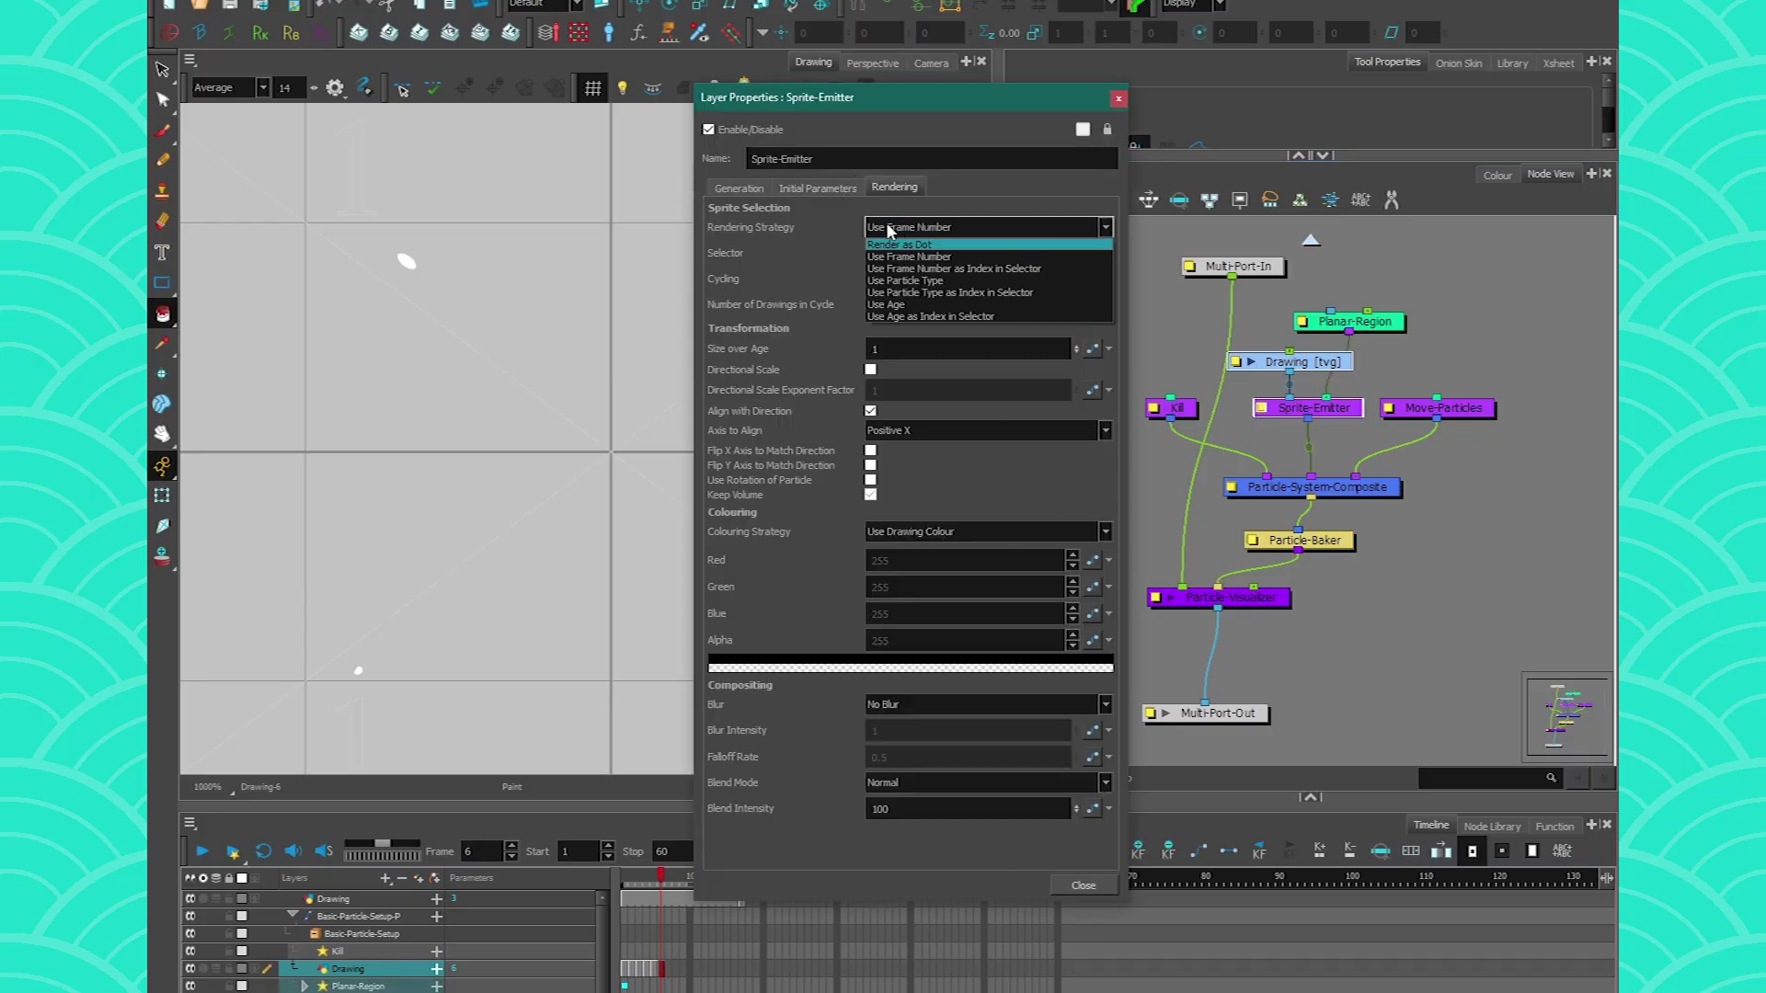
left_click(879, 305)
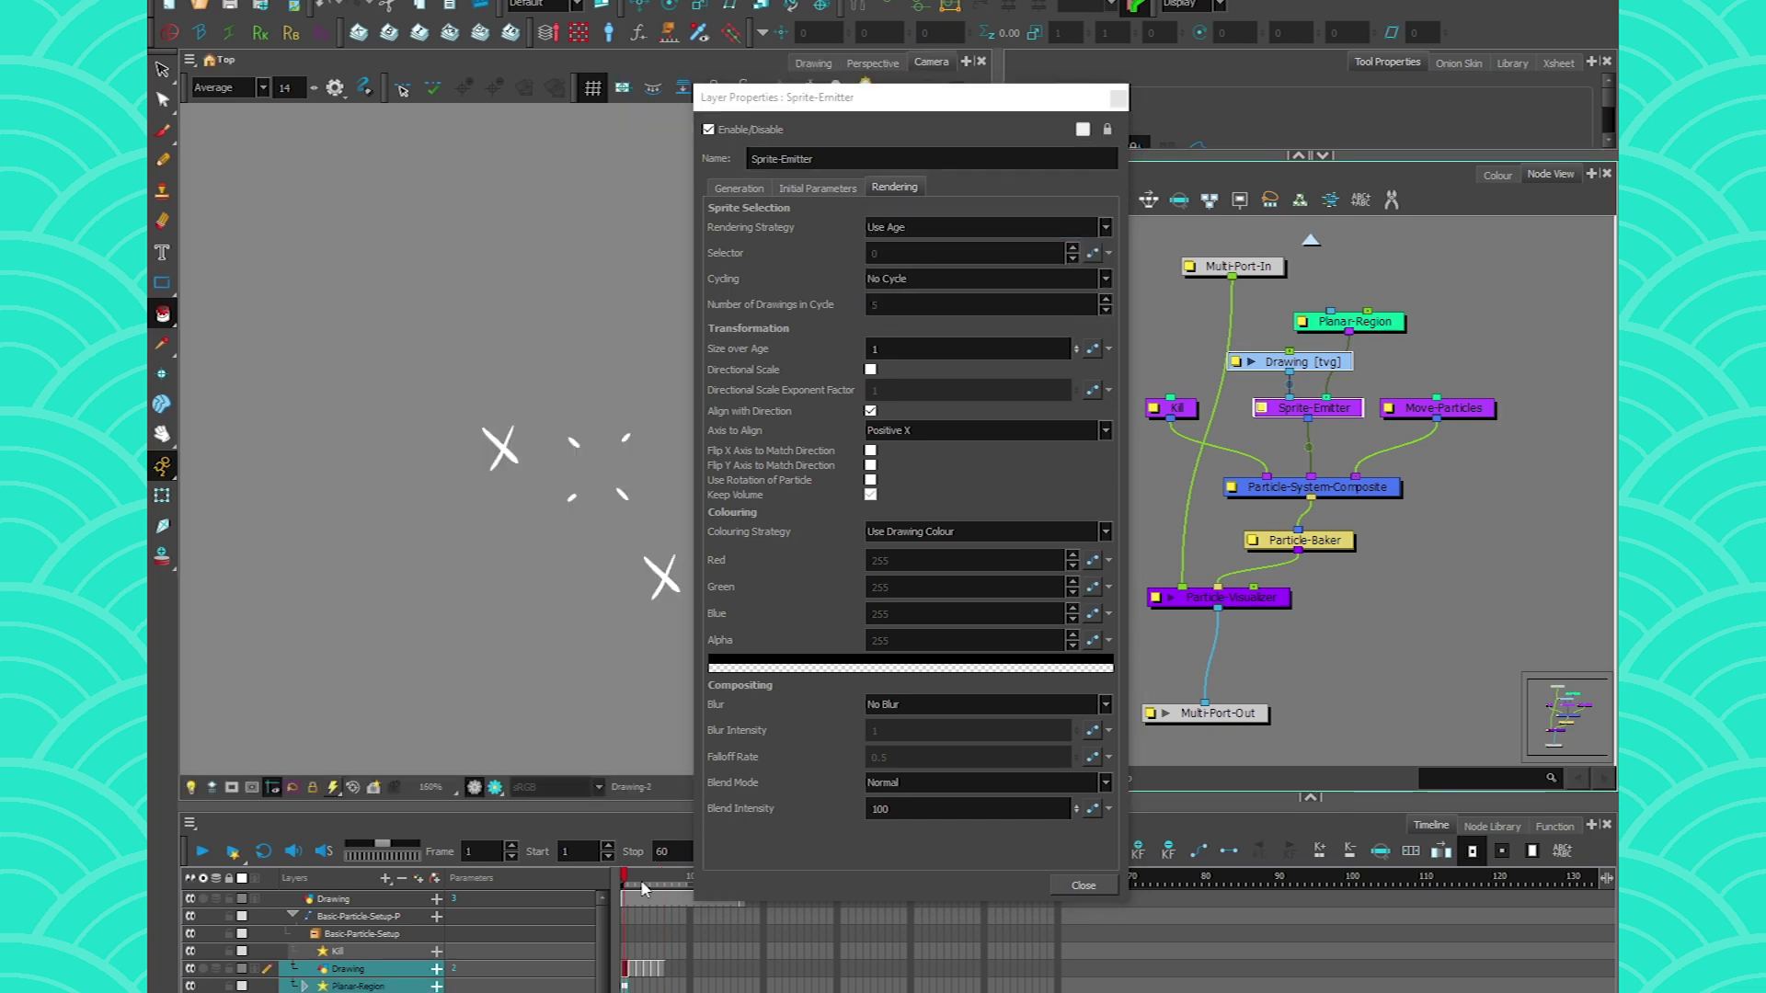
left_click(629, 963)
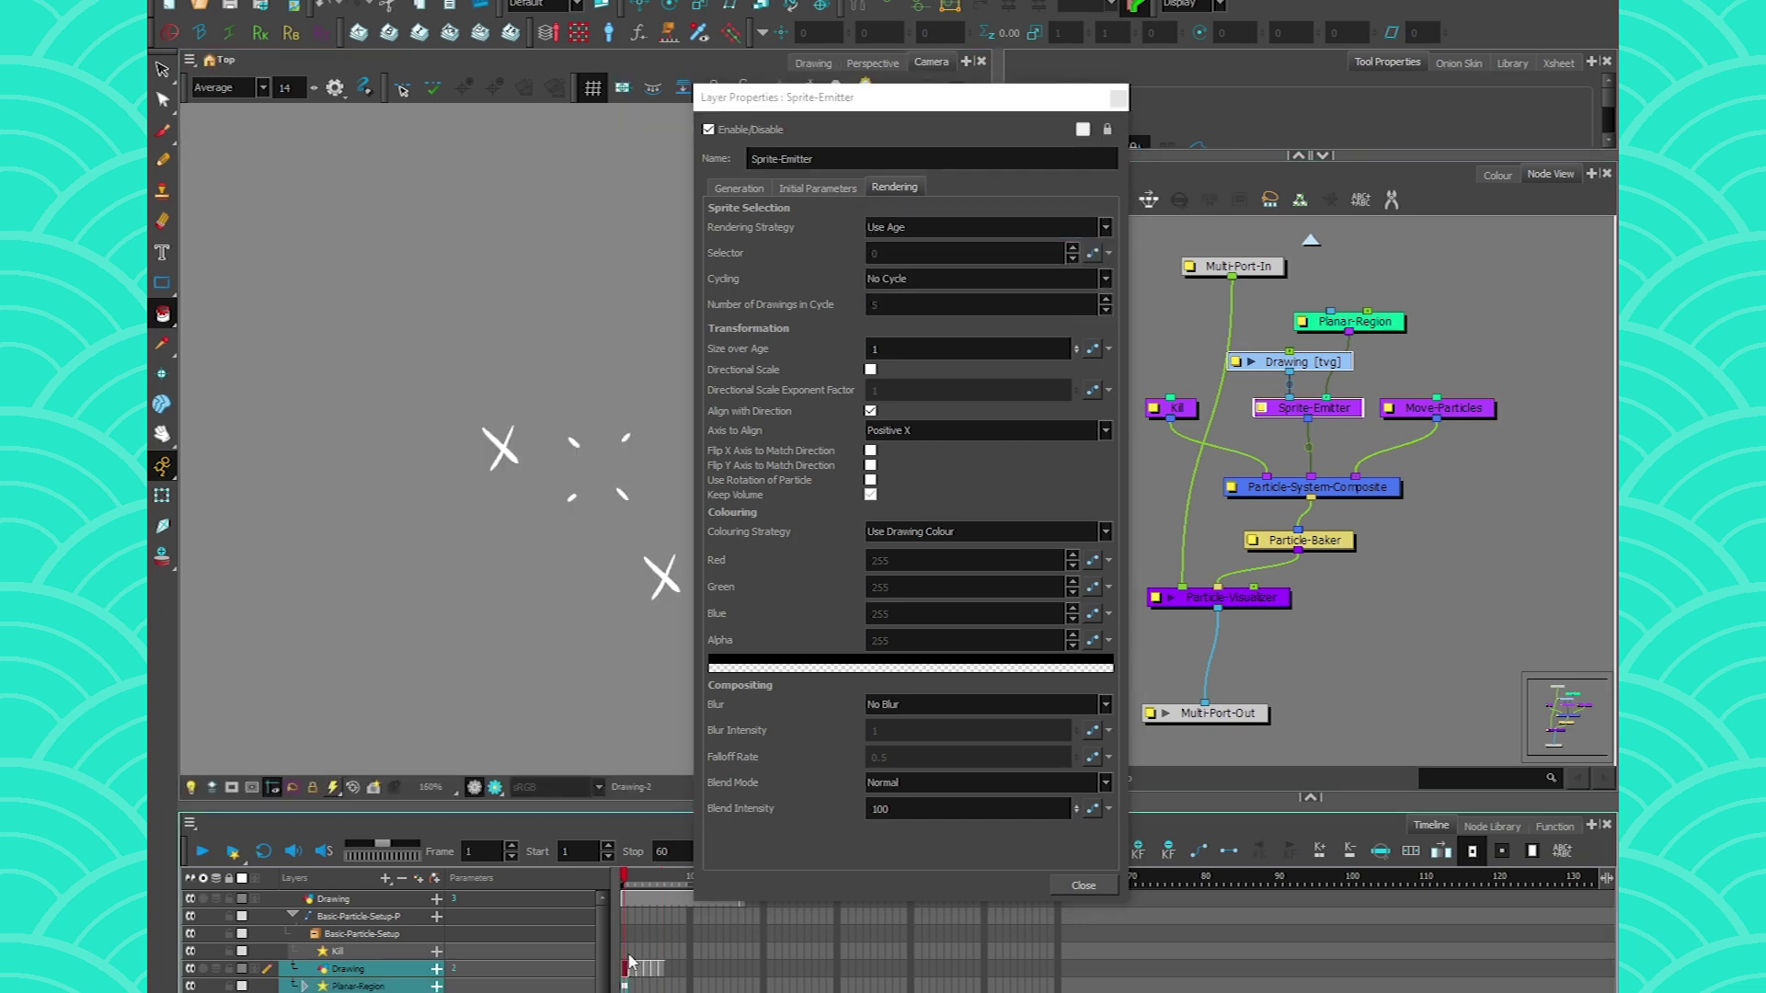
left_click(739, 189)
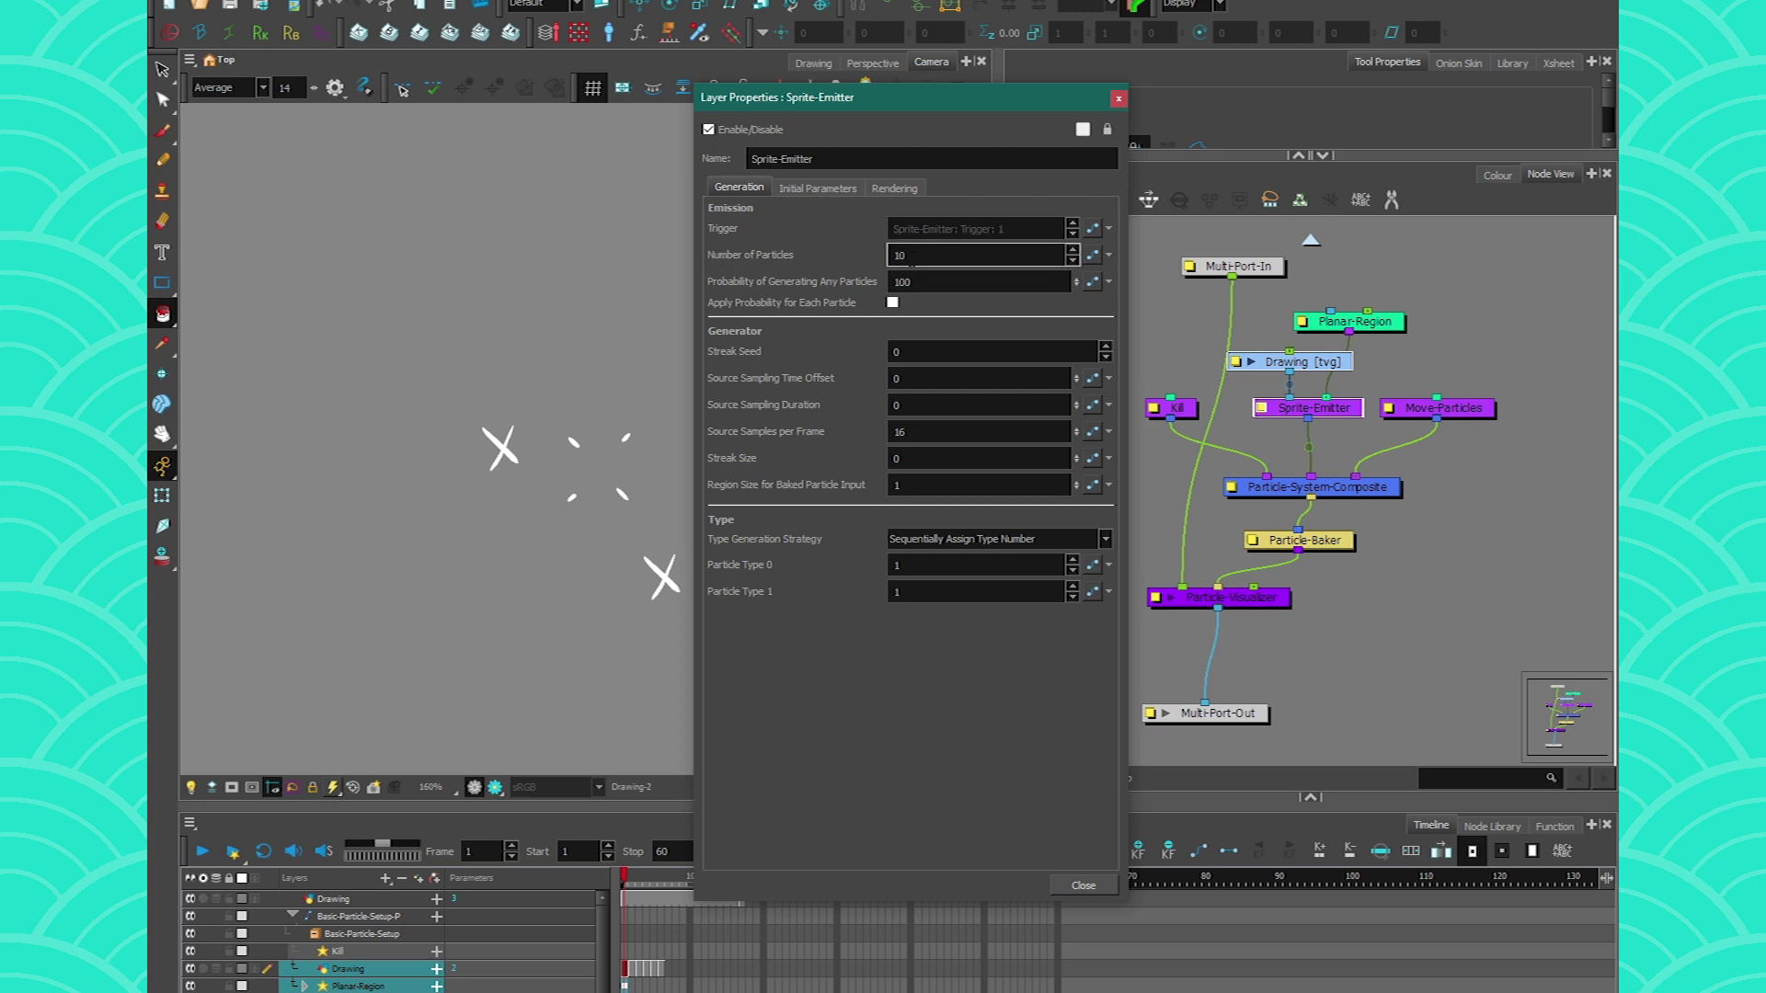
Enter 0 for Age at Birth on the Sprite-Emitter's Initial Parameters tab.
left_click(799, 188)
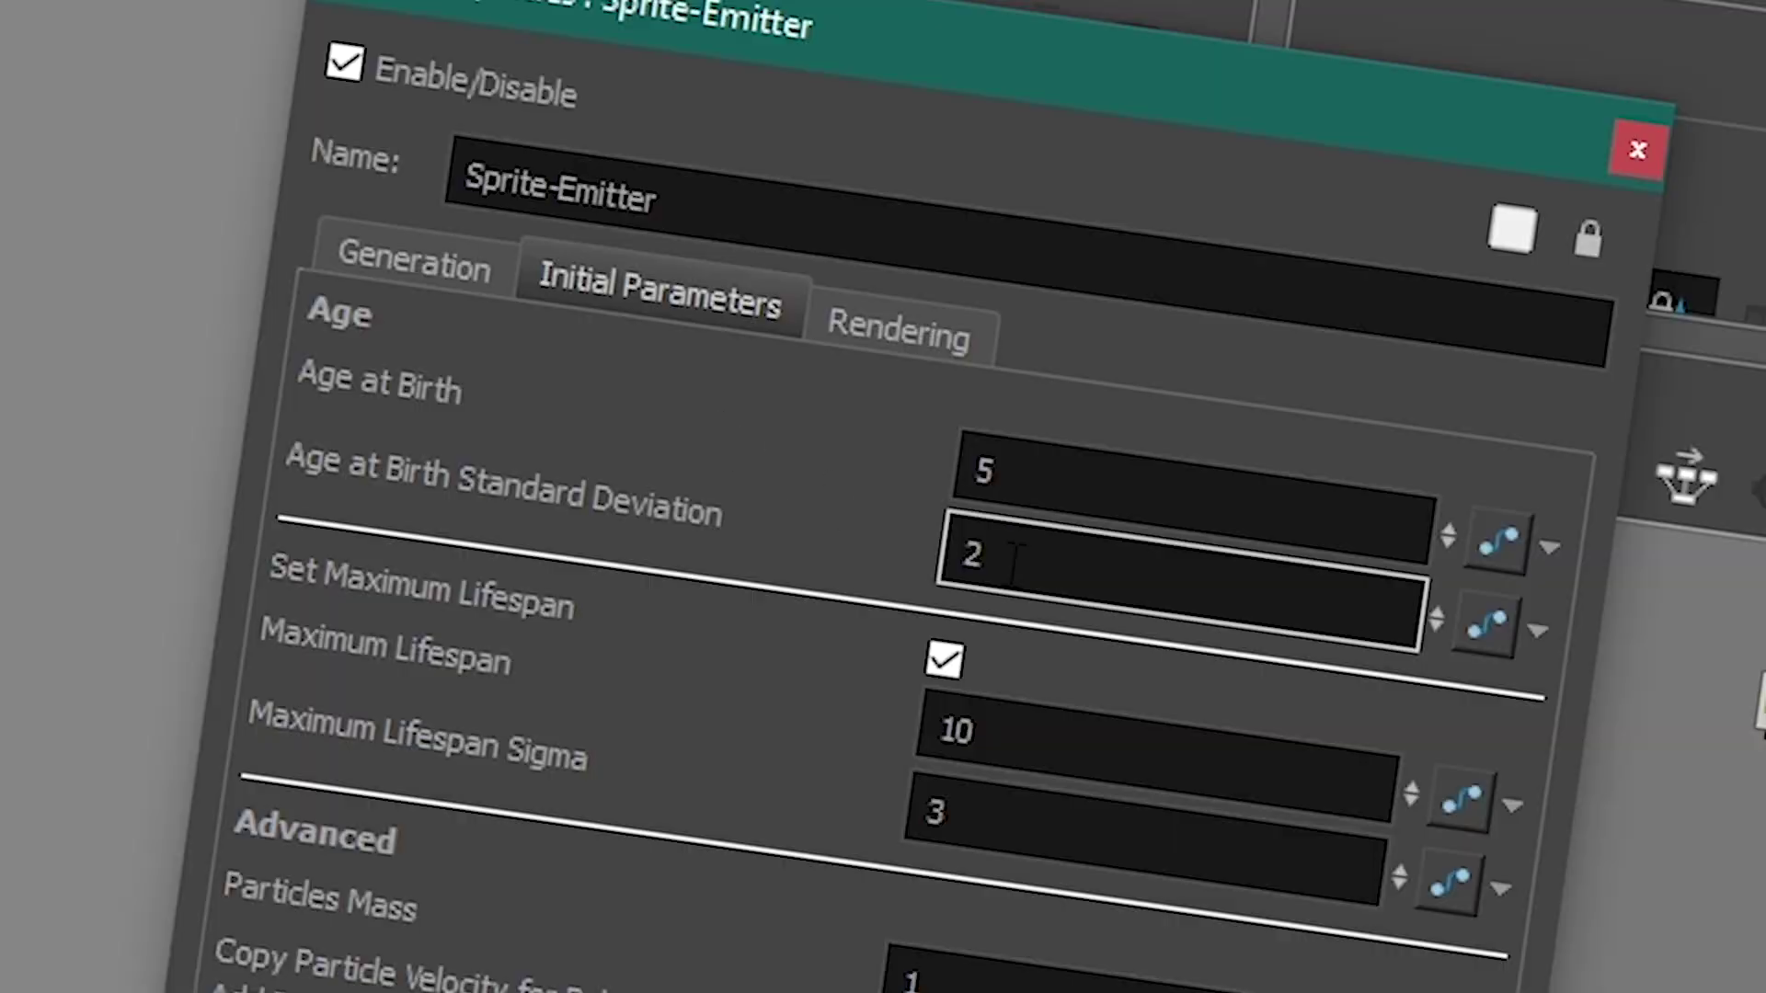
double_click(929, 230)
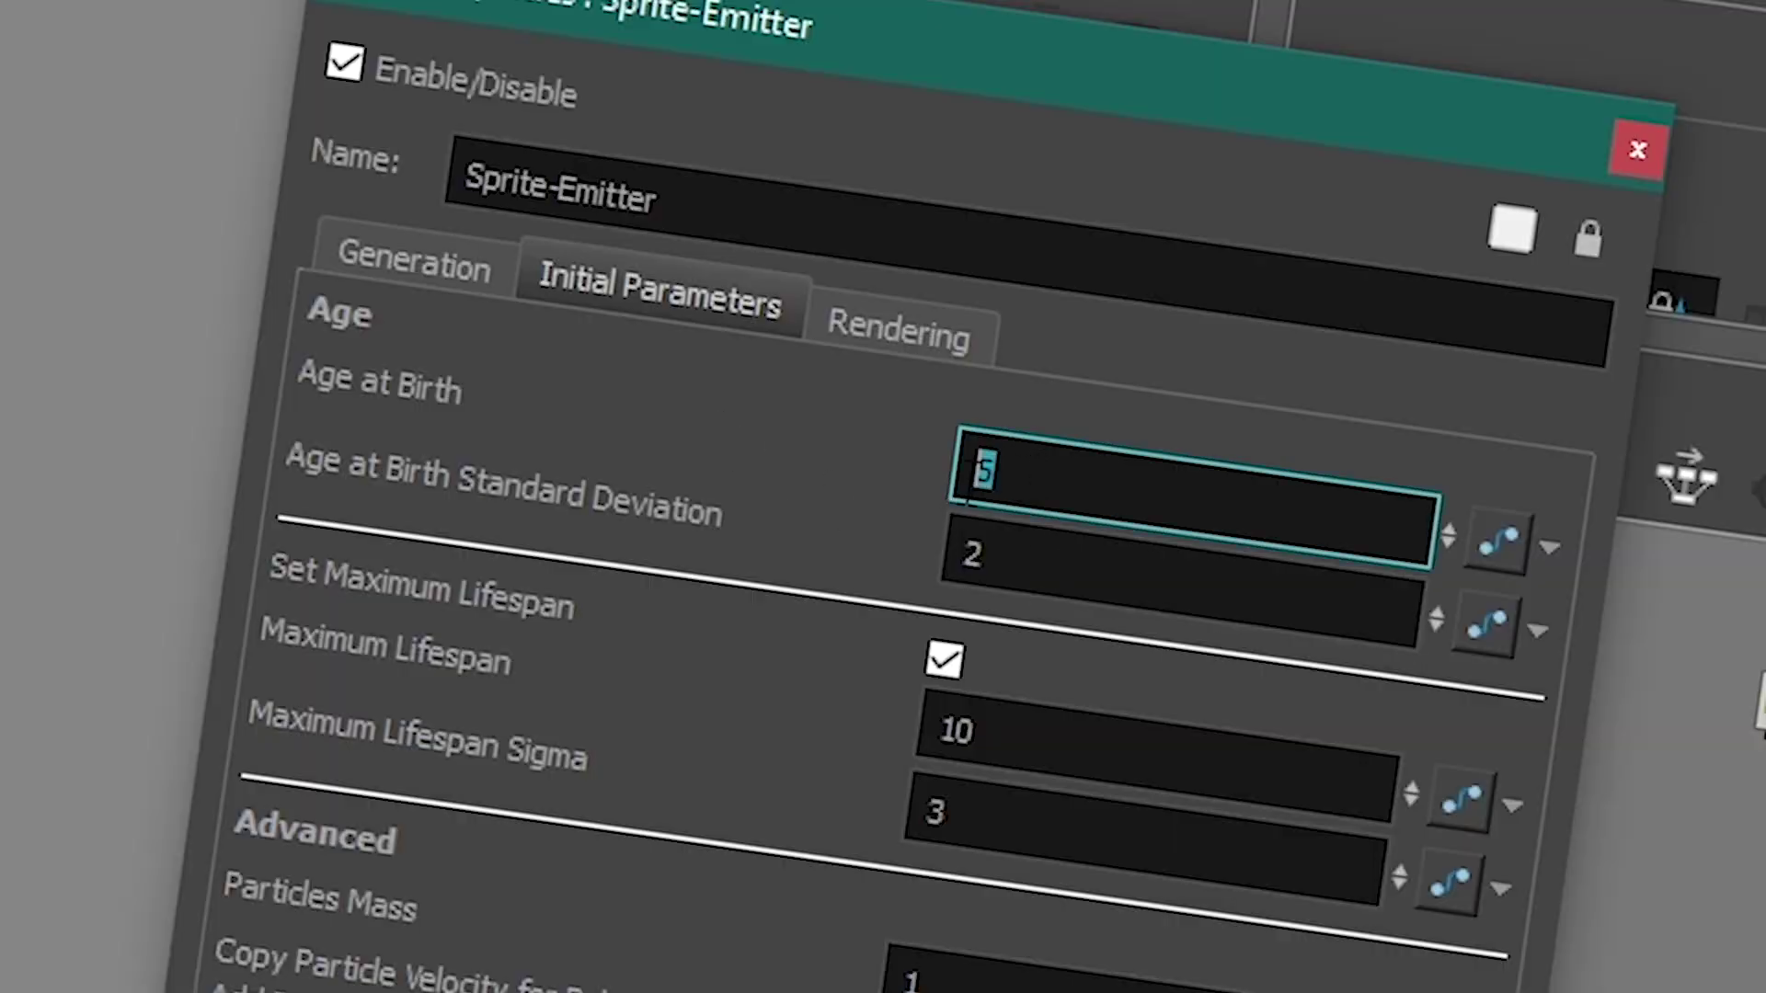
type("0")
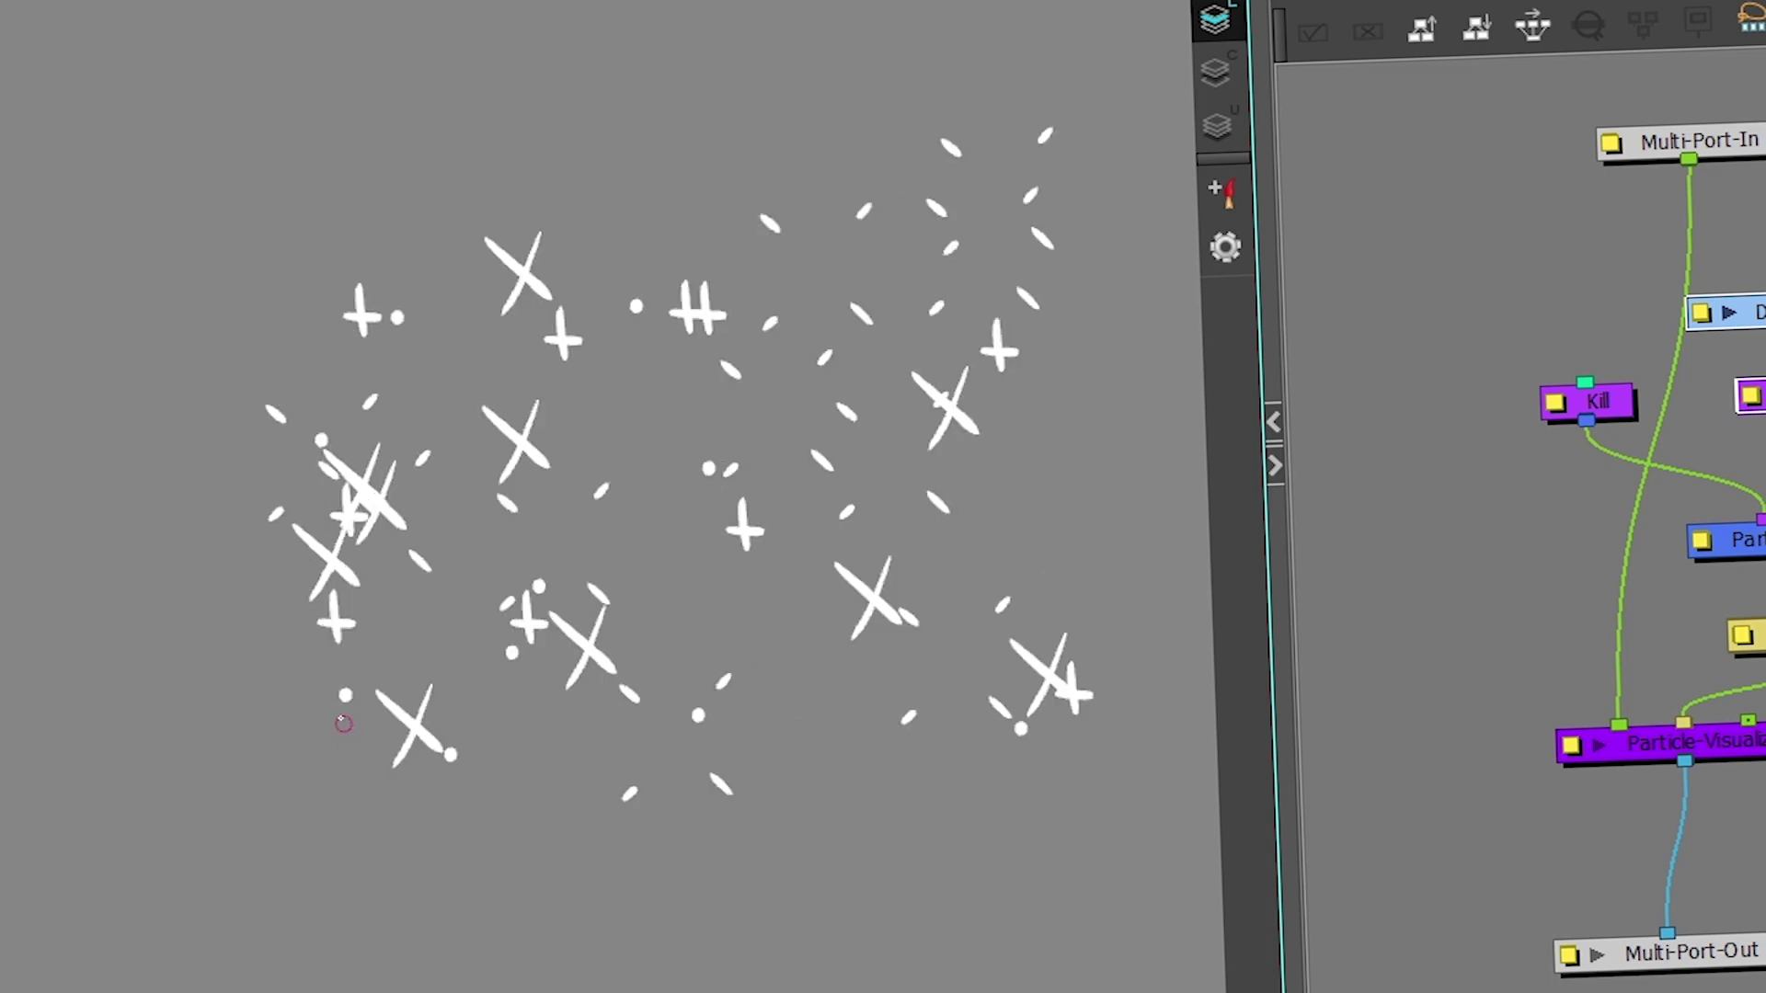
Set Rendering Strategy to Use Particle Type, Particle Type 1 to 6, and Randomly Assign Type Number.
left_click(881, 257)
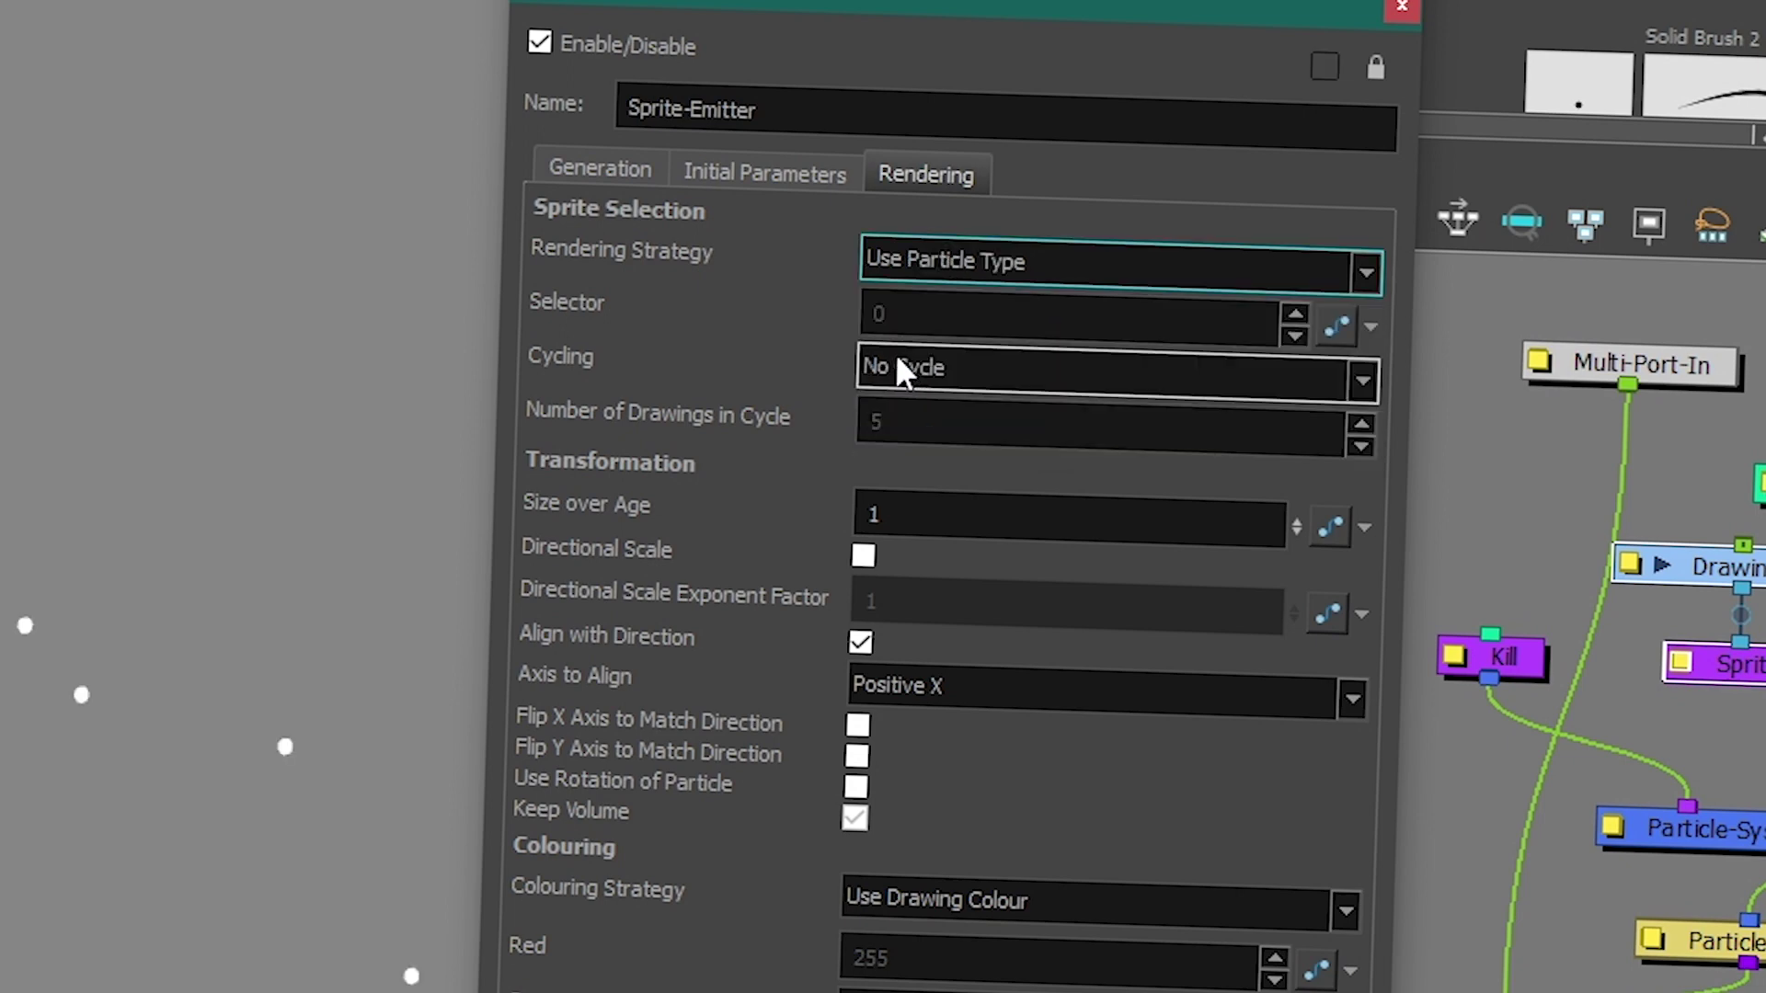
left_click(902, 369)
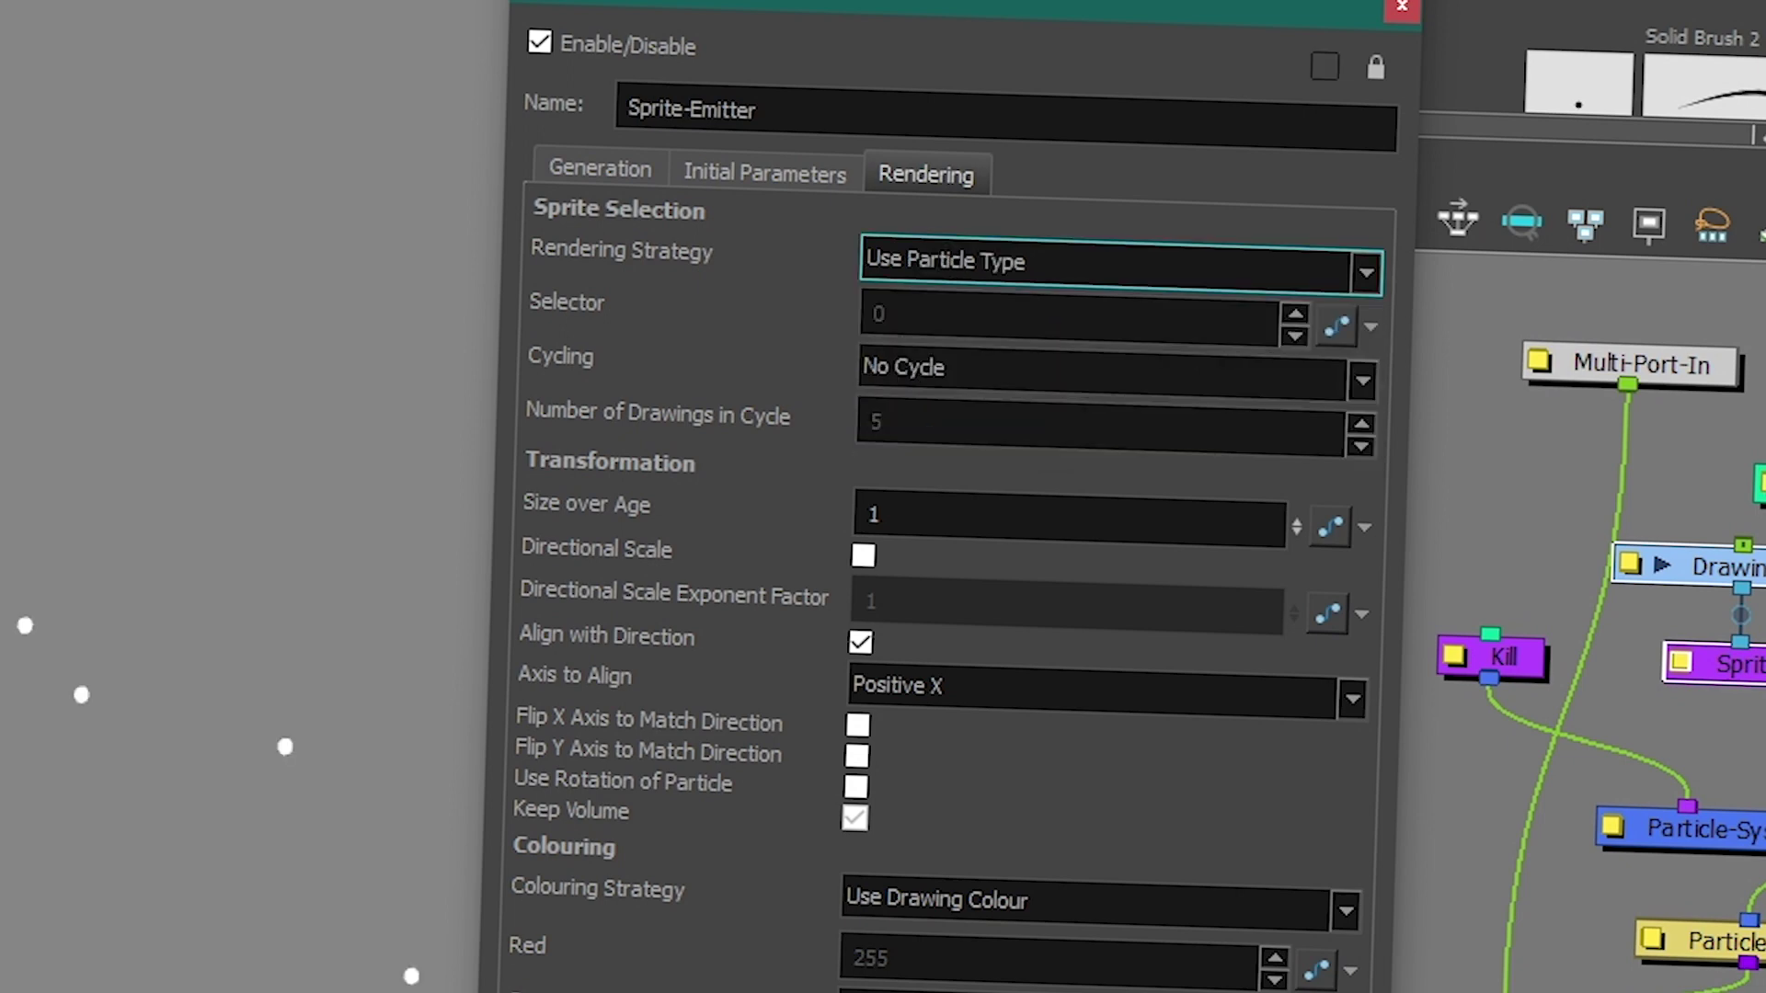
left_click(575, 175)
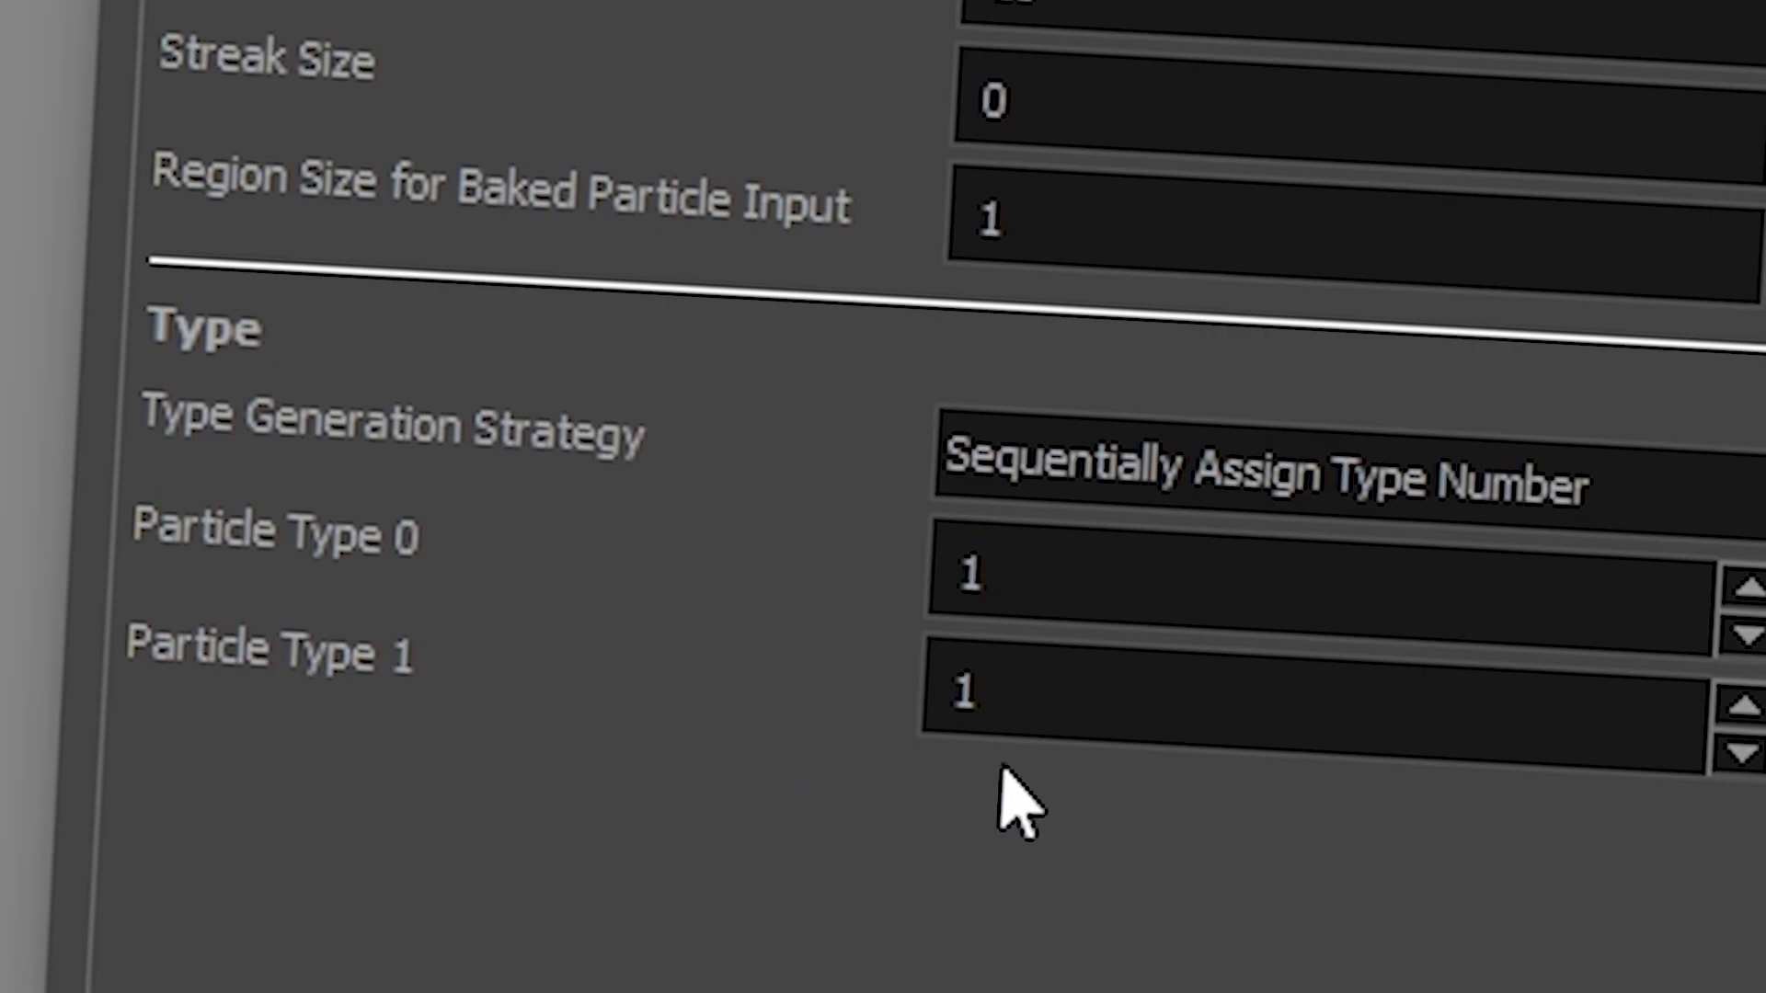
double_click(966, 697)
scroll(963, 691, "up", 5)
scroll(963, 691, "down", 1)
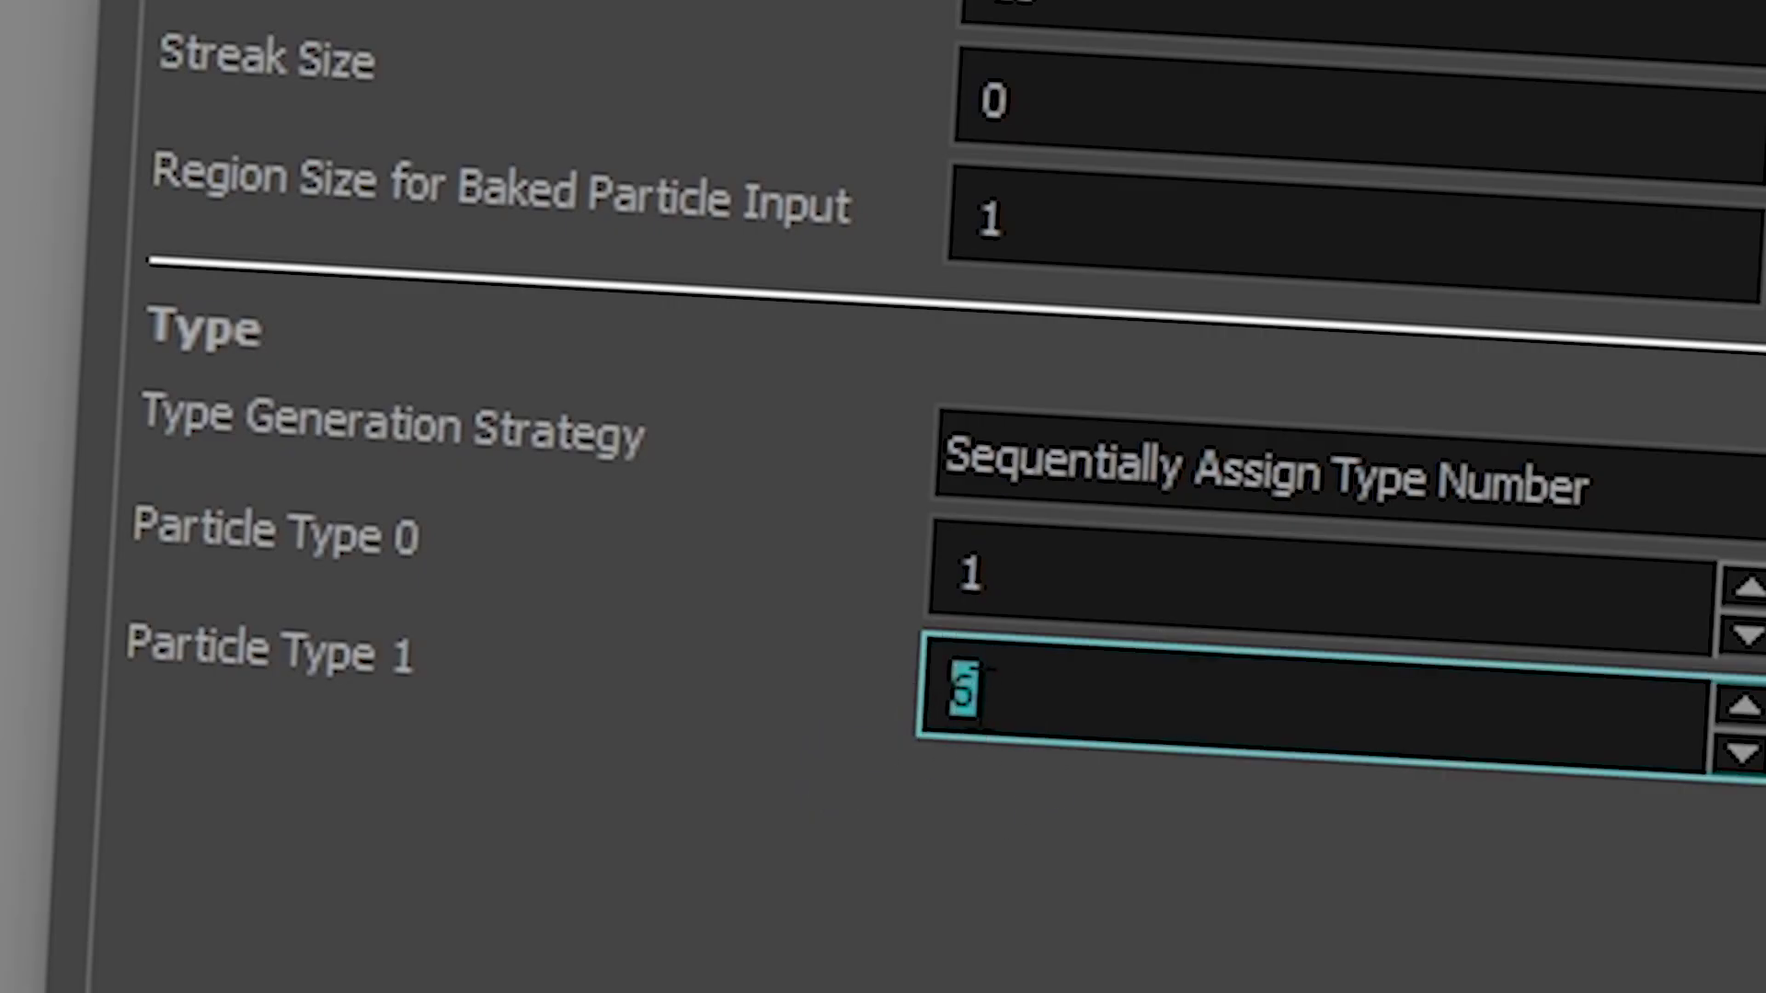
left_click(1001, 492)
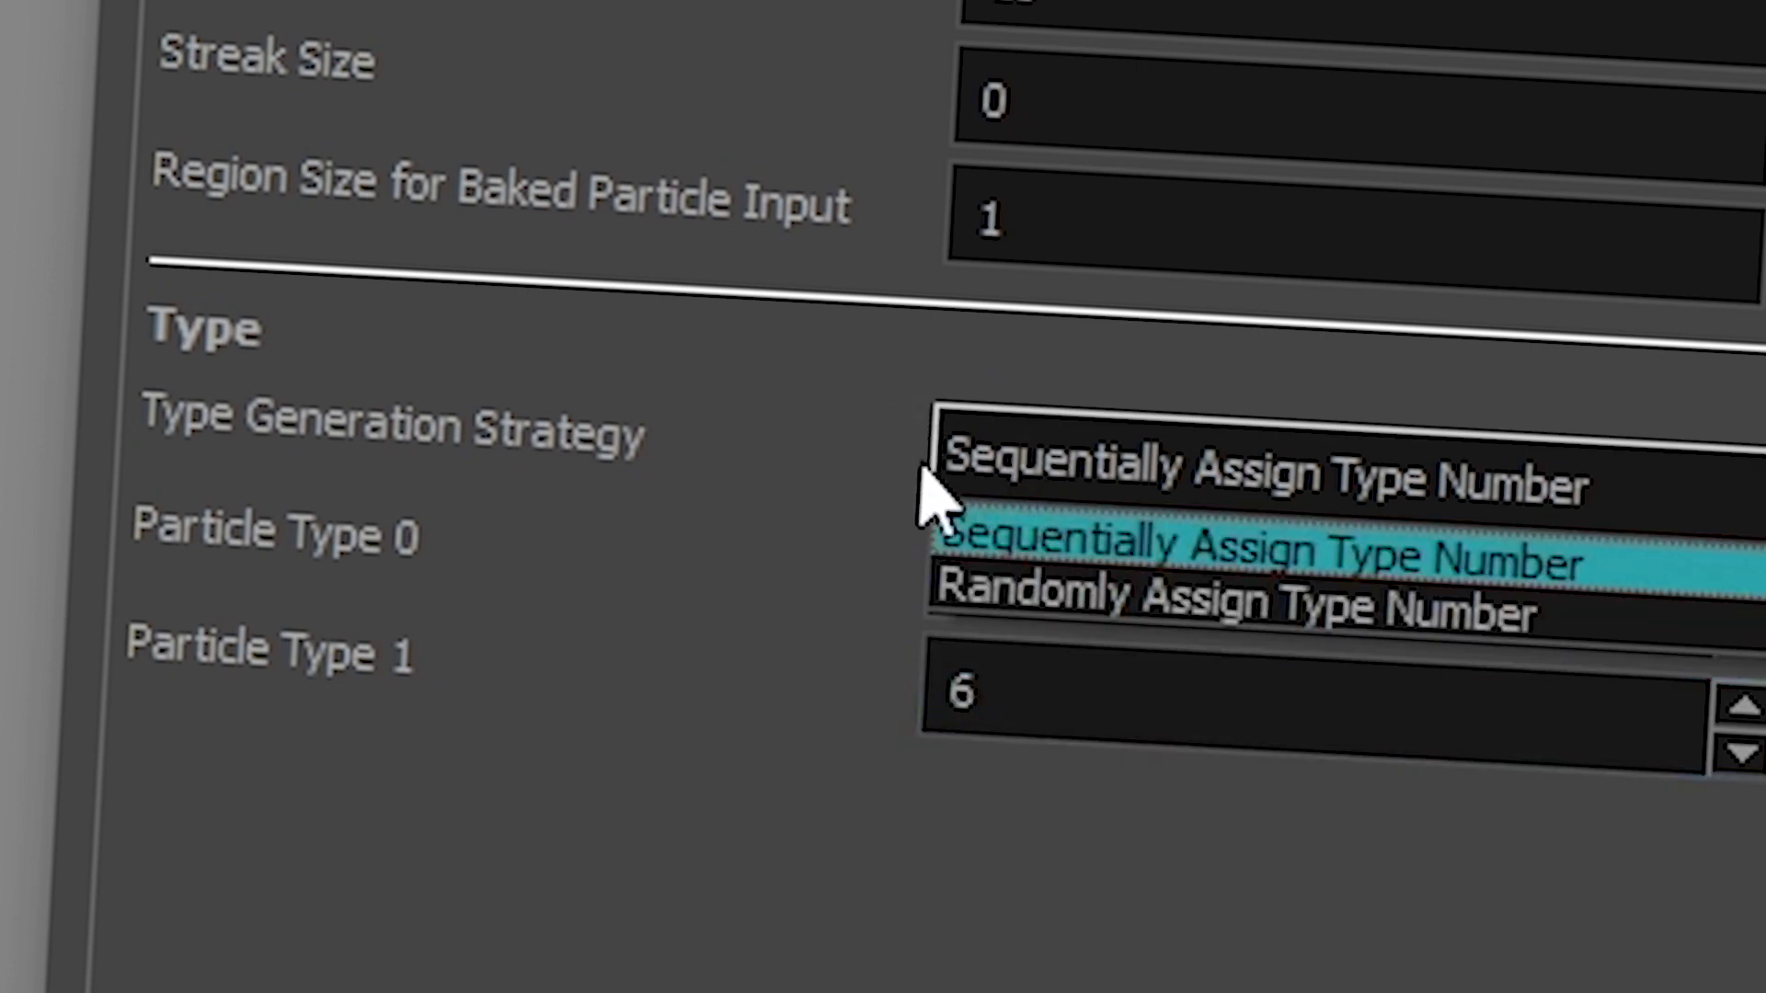
left_click(952, 599)
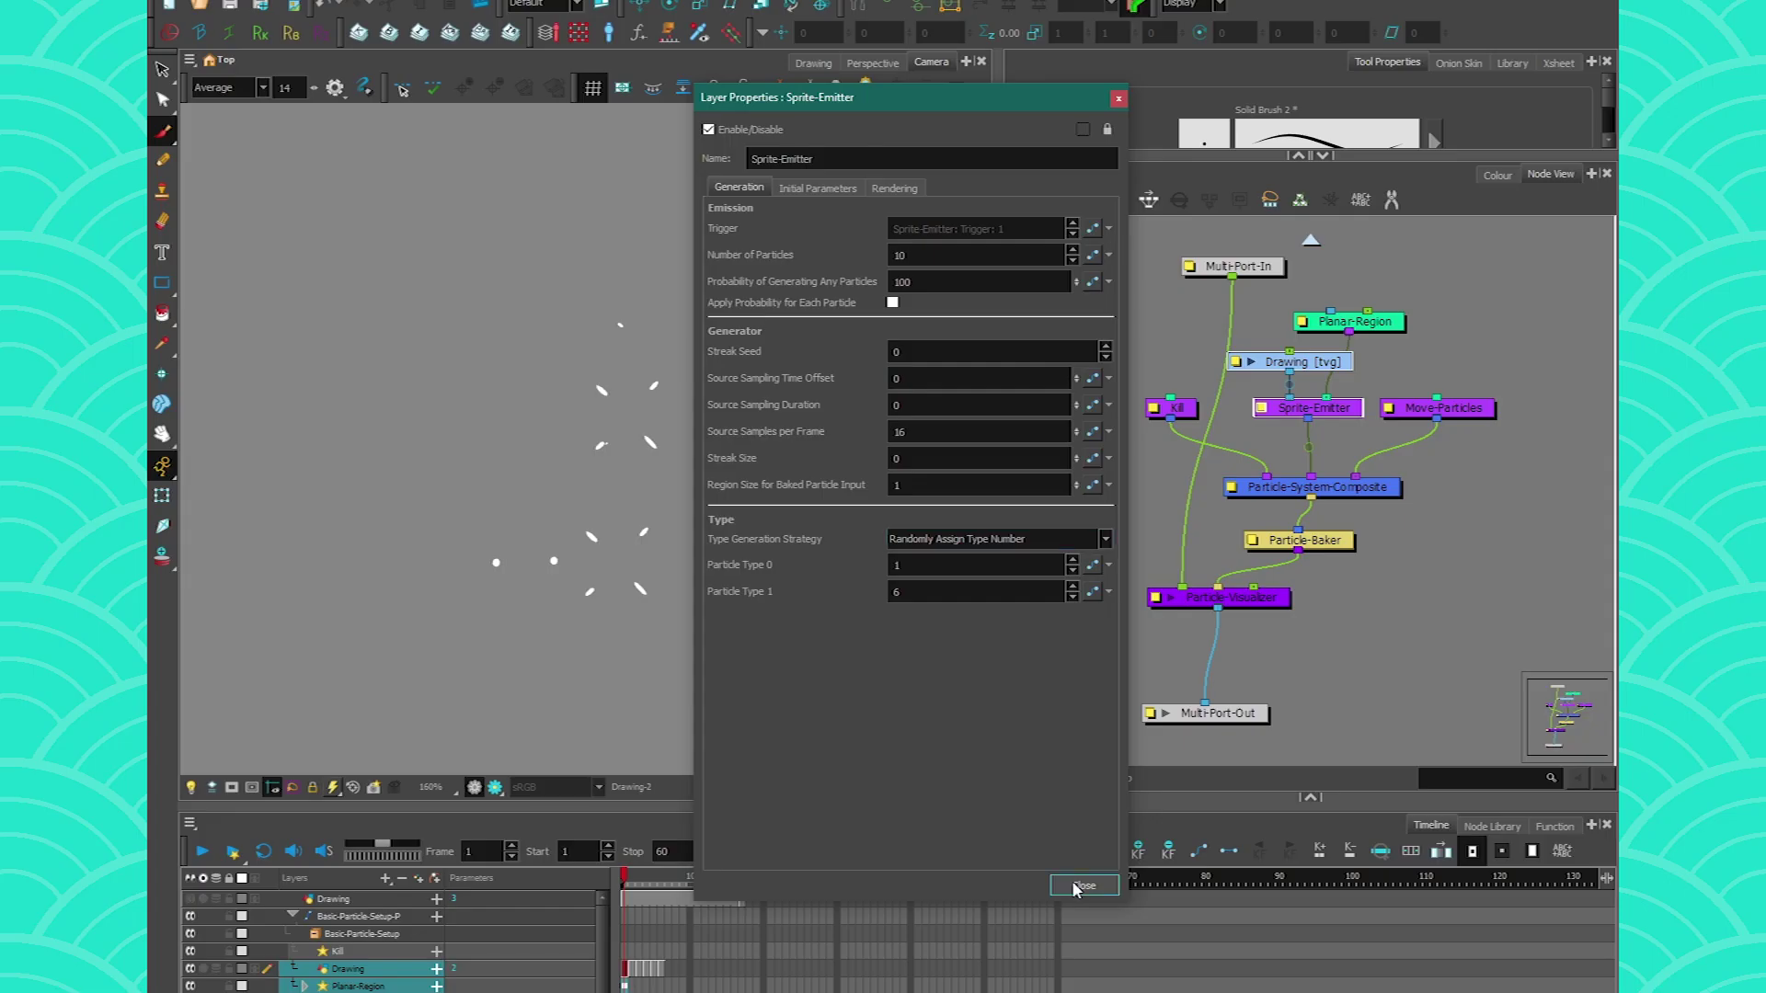
key("Return")
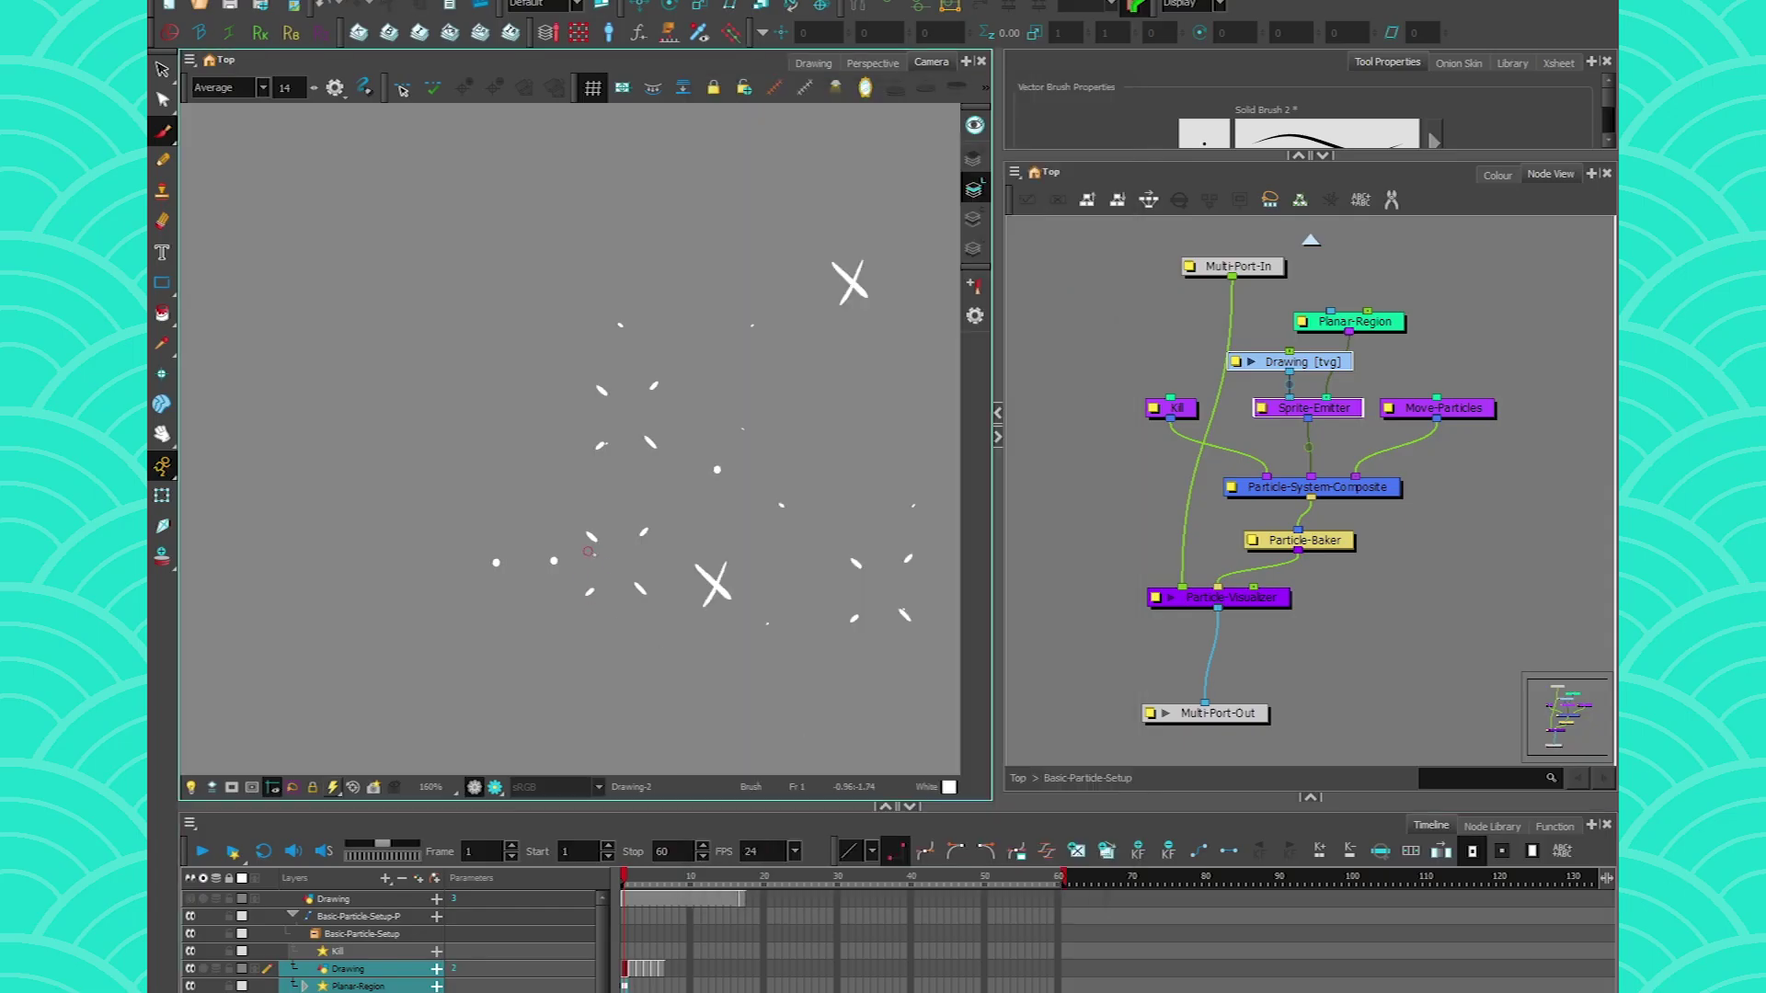
Return to frame 1 and set the Sprite-Emitter's Rendering Strategy to Use Frame Number.
left_click(641, 881)
left_click_drag(641, 881, 623, 881)
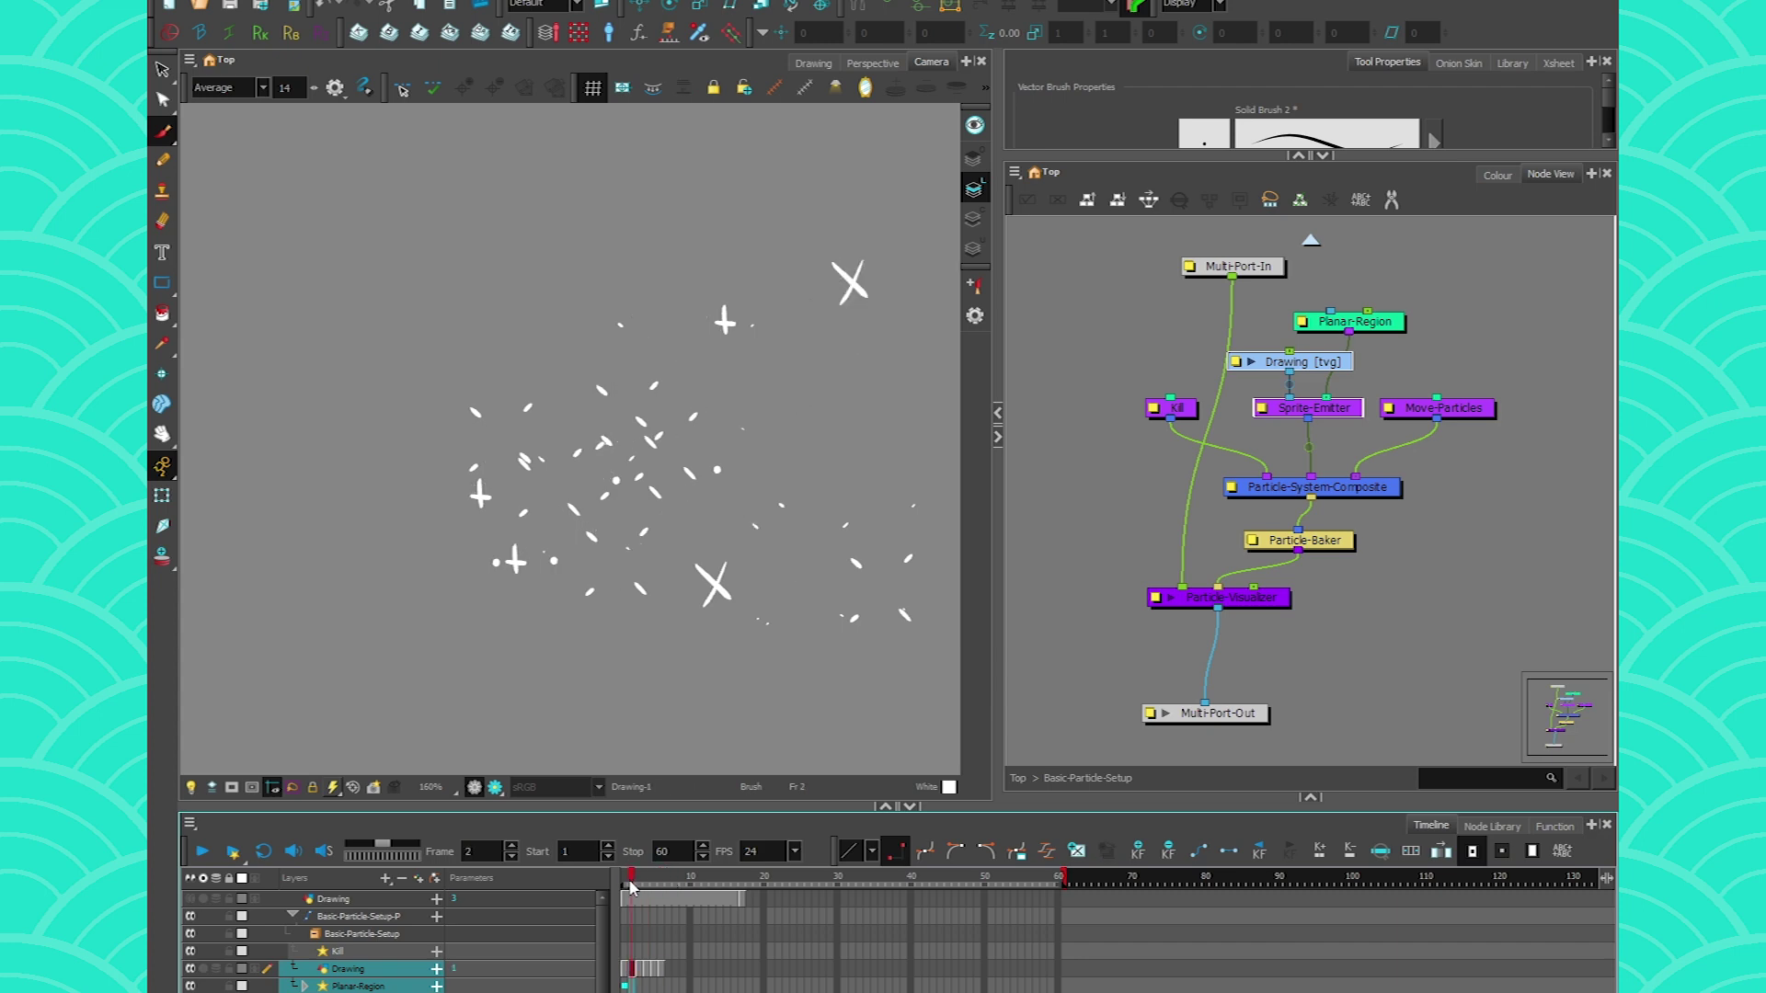
double_click(1264, 407)
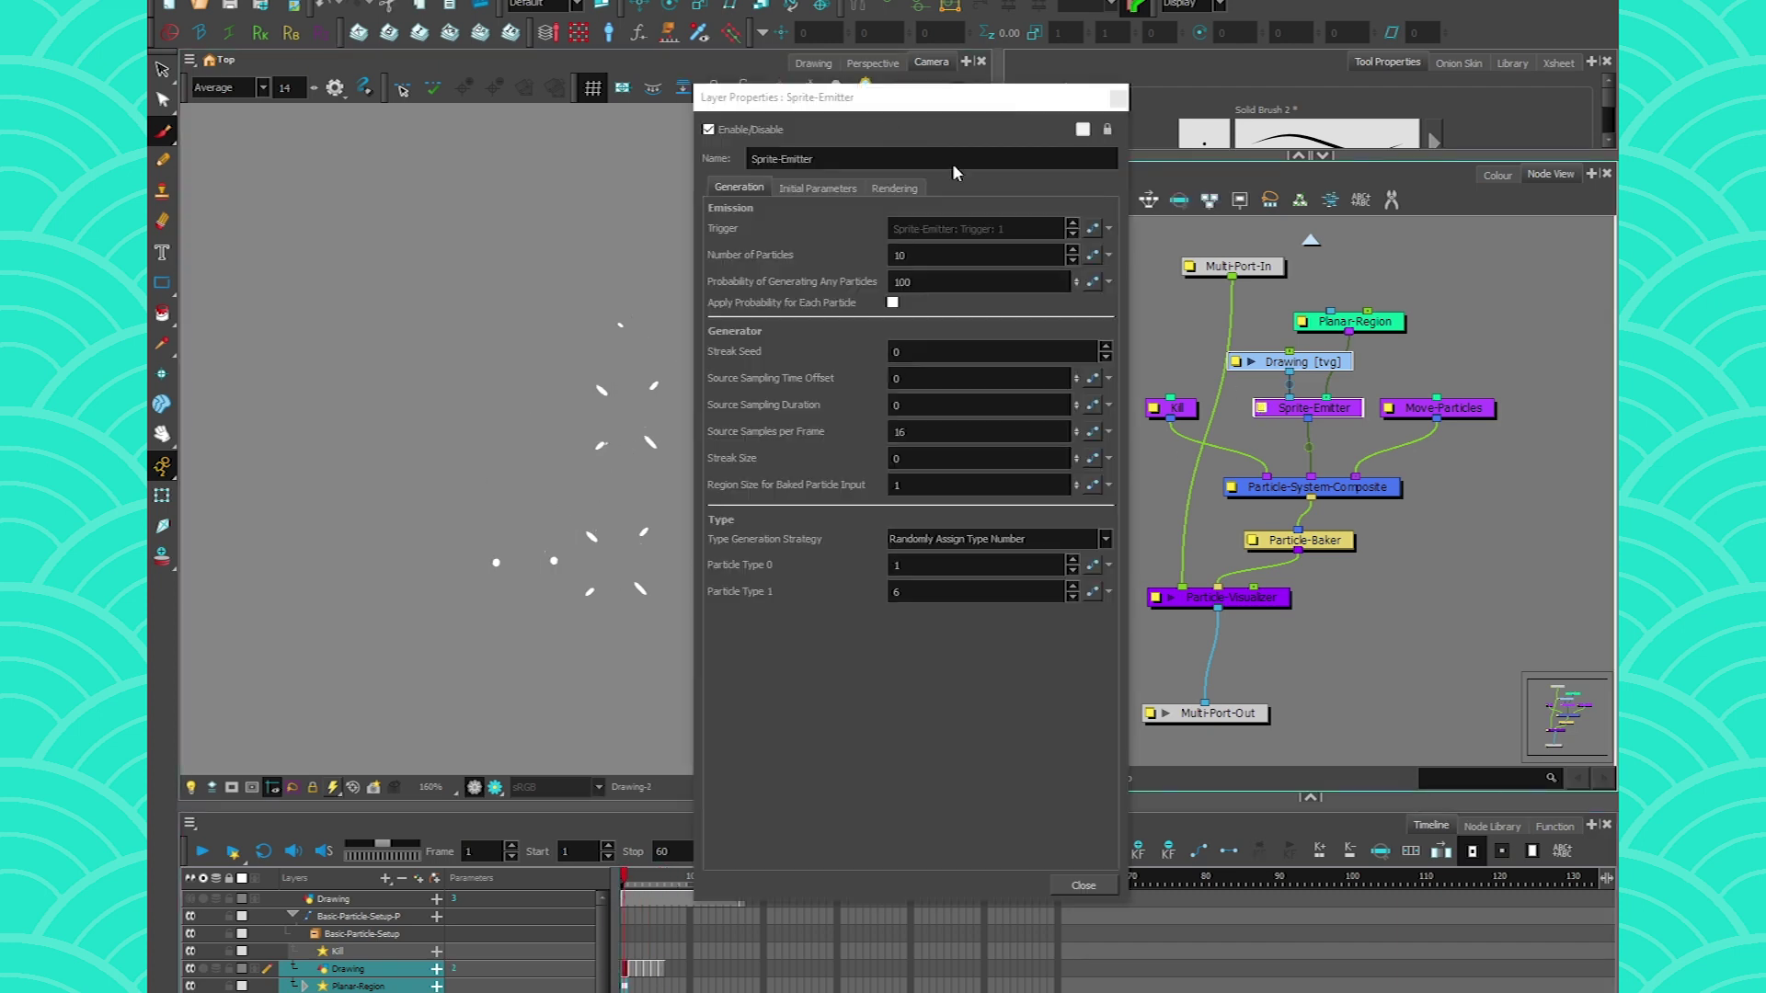
left_click(894, 187)
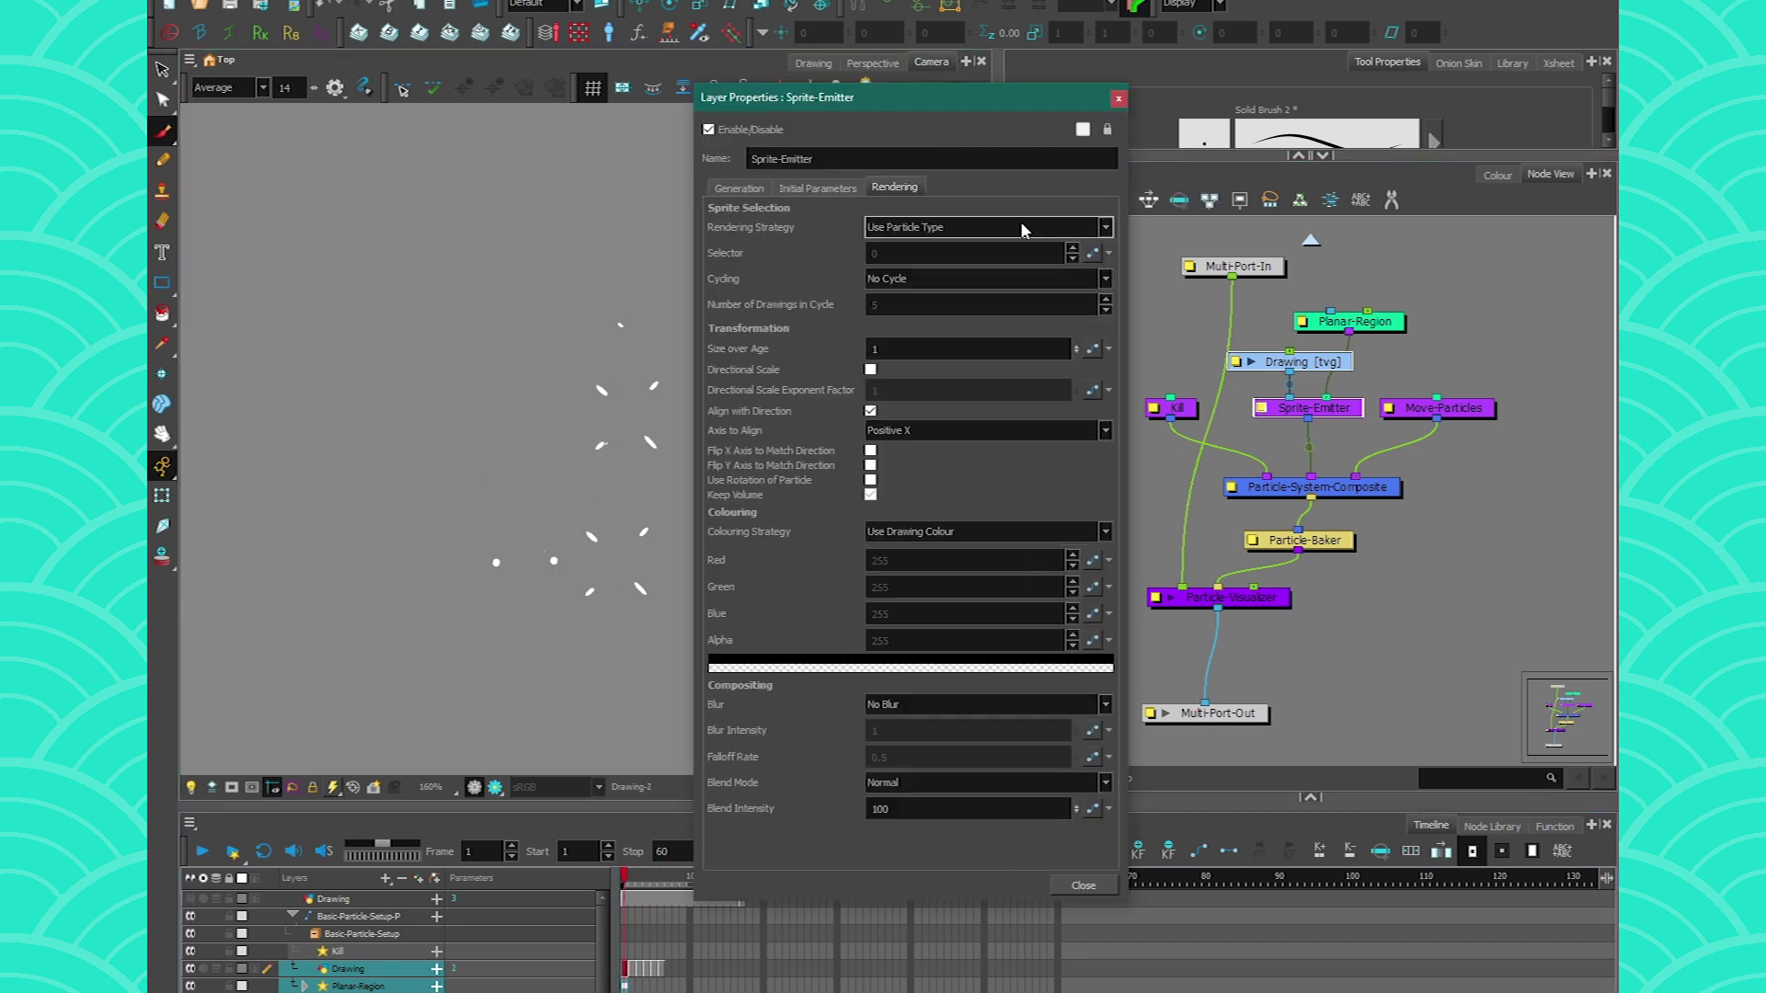
left_click(1020, 227)
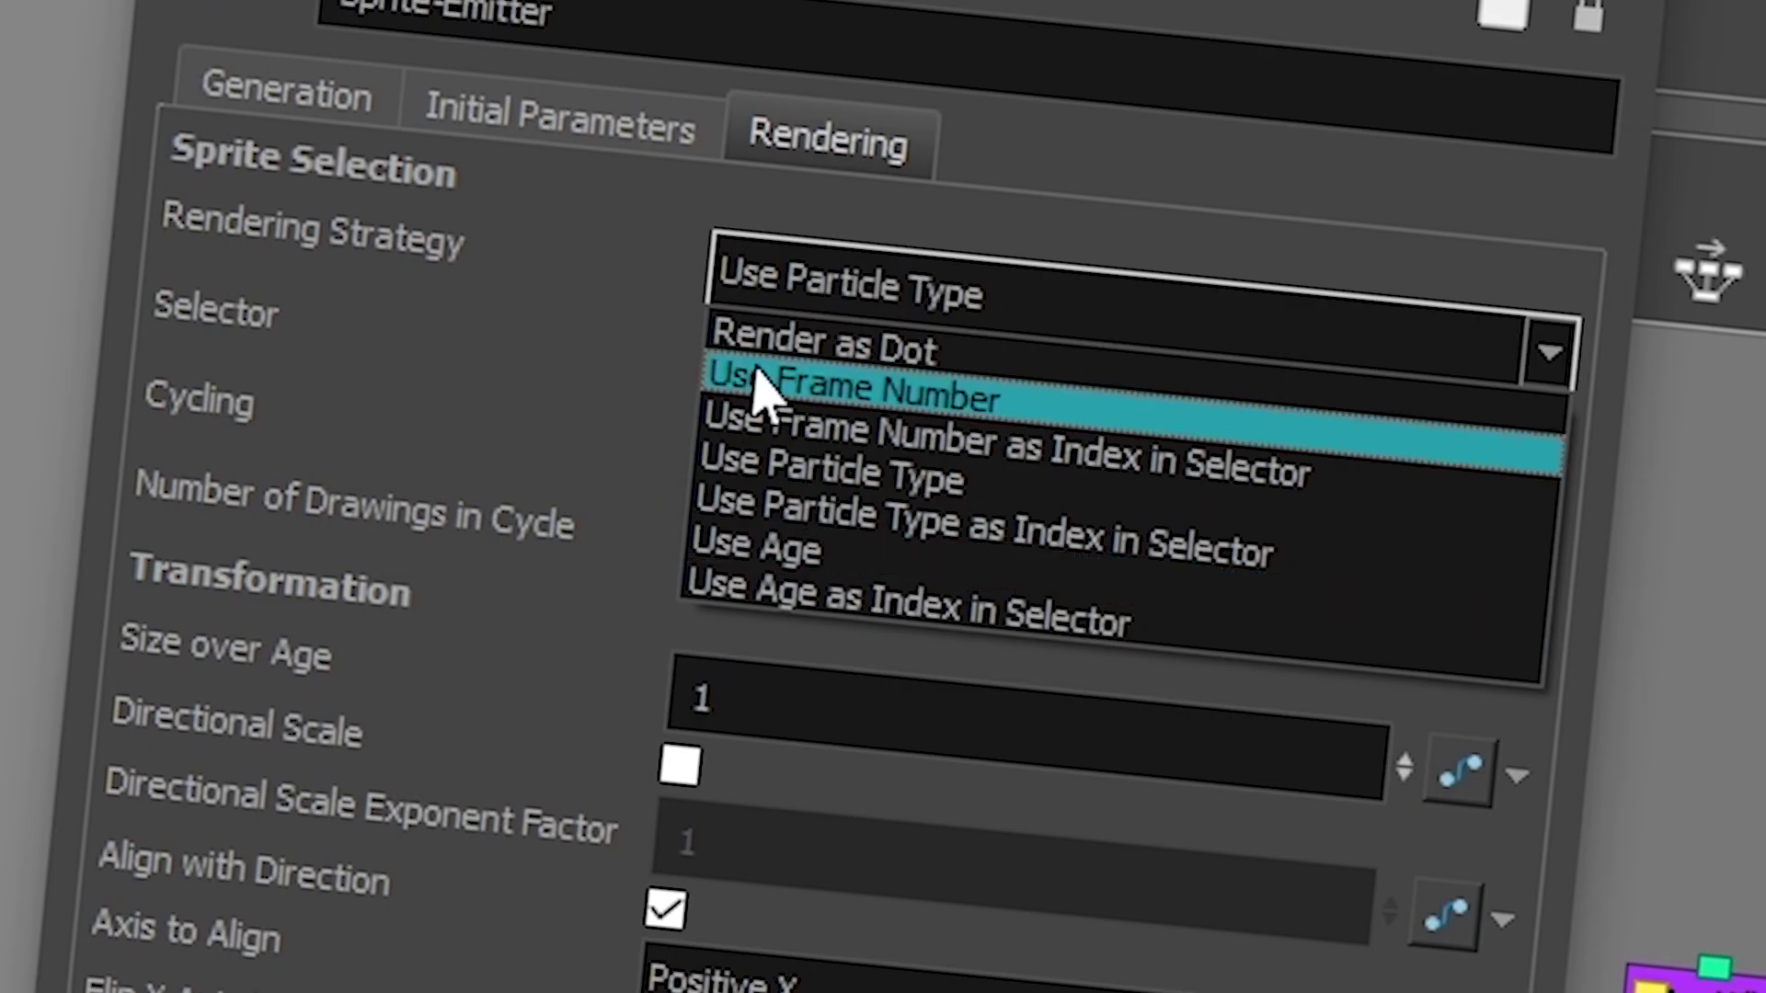
left_click(878, 256)
left_click(919, 226)
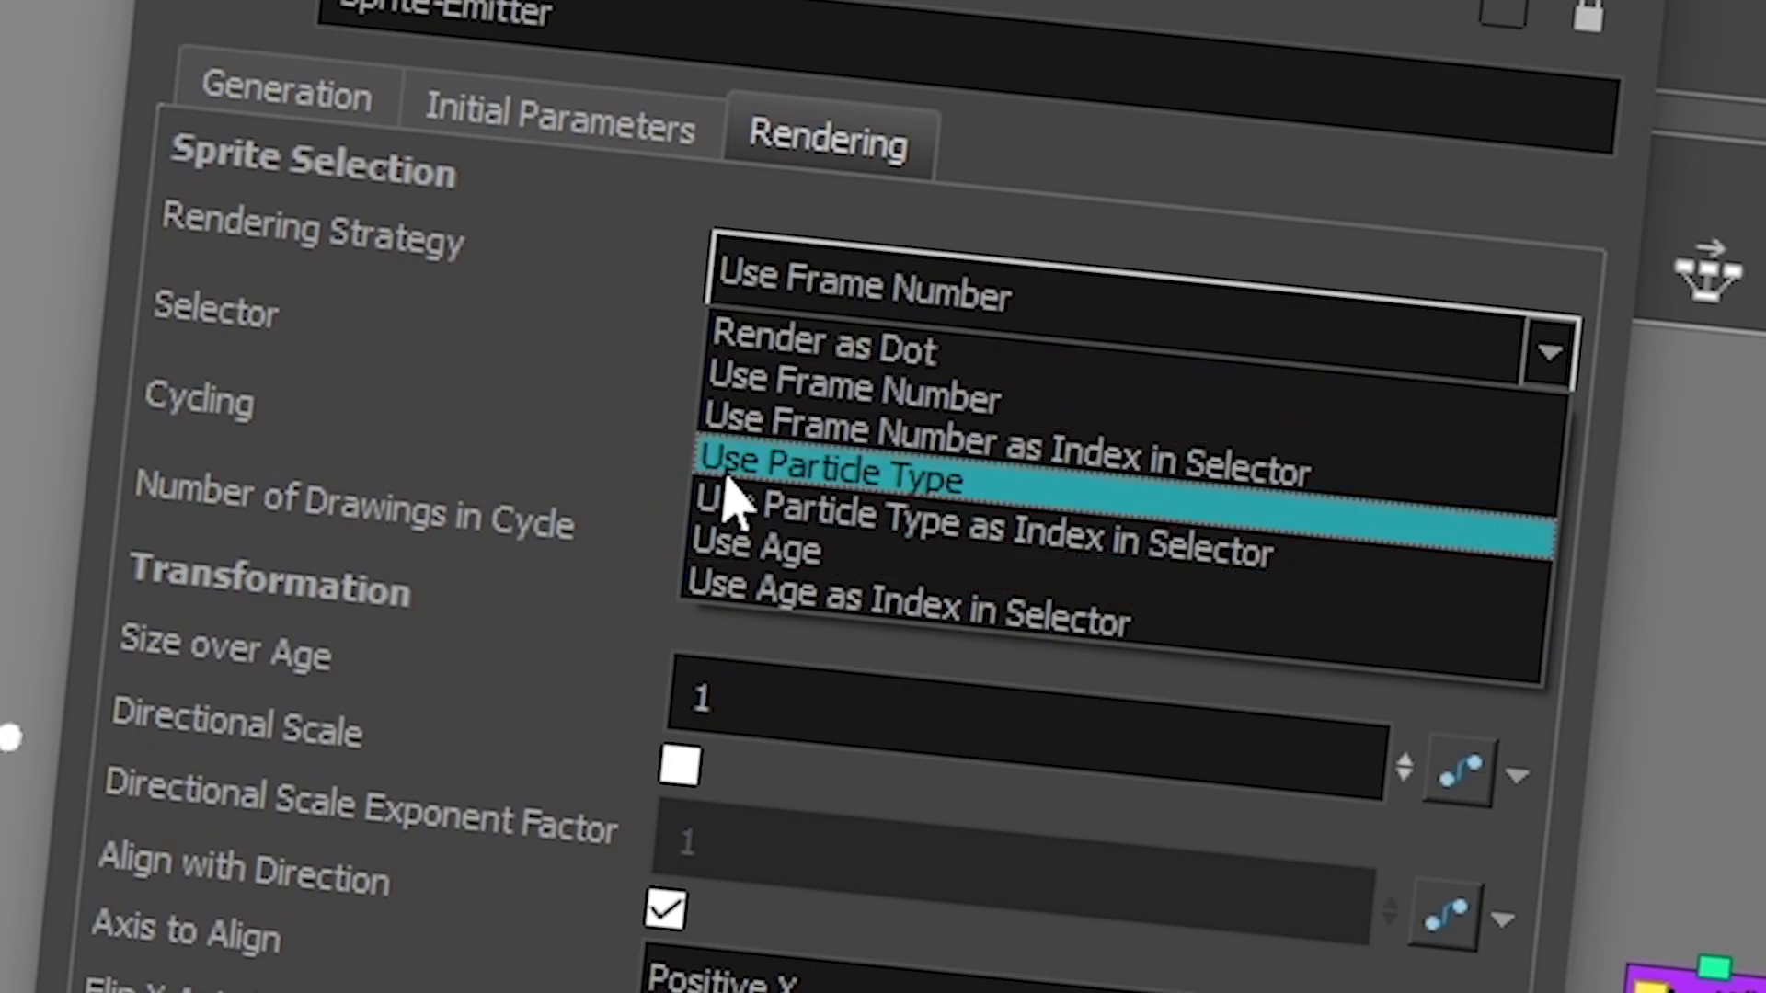